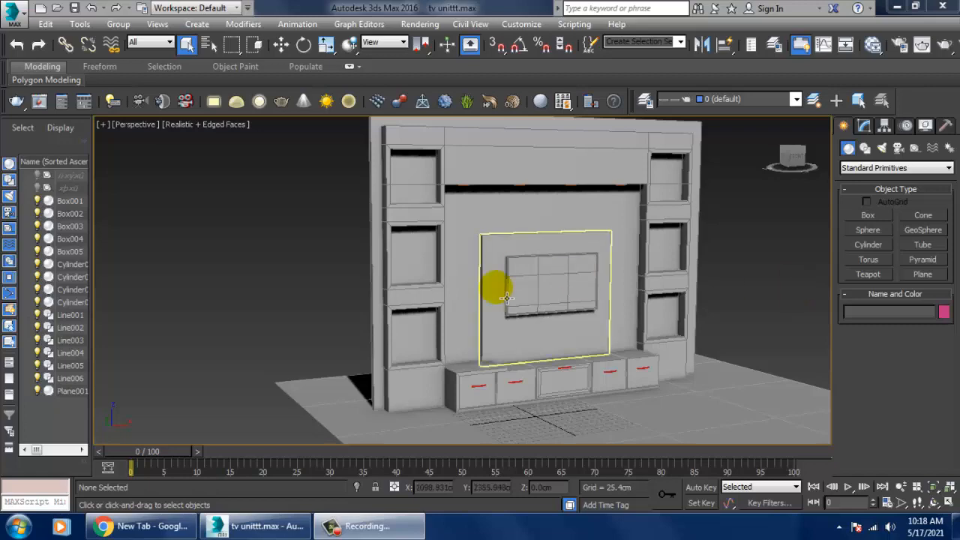
- Deepen the shelf frame Box003 by moving its rear vertices backward along Y in the top view
alt+middle_drag(499, 286, 553, 211)
click(554, 213)
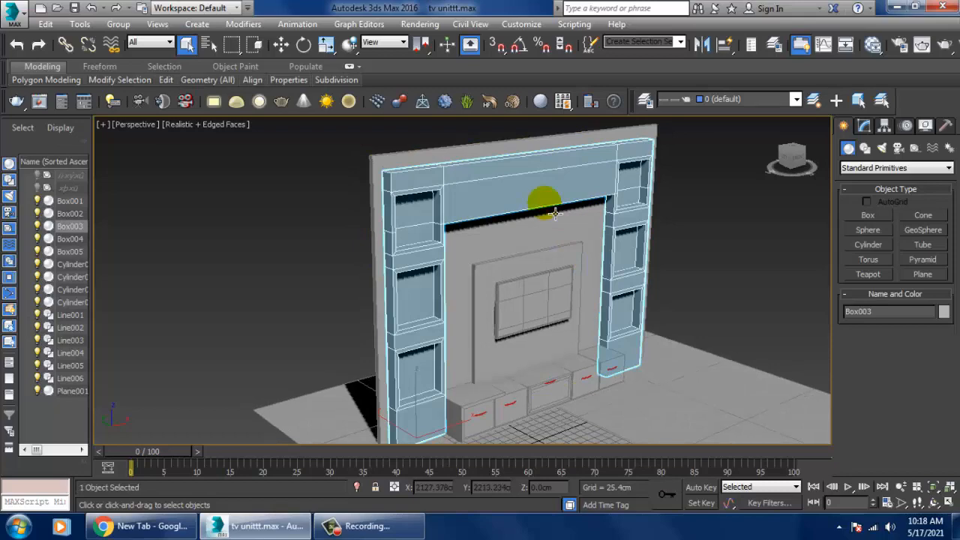
key(alt+w)
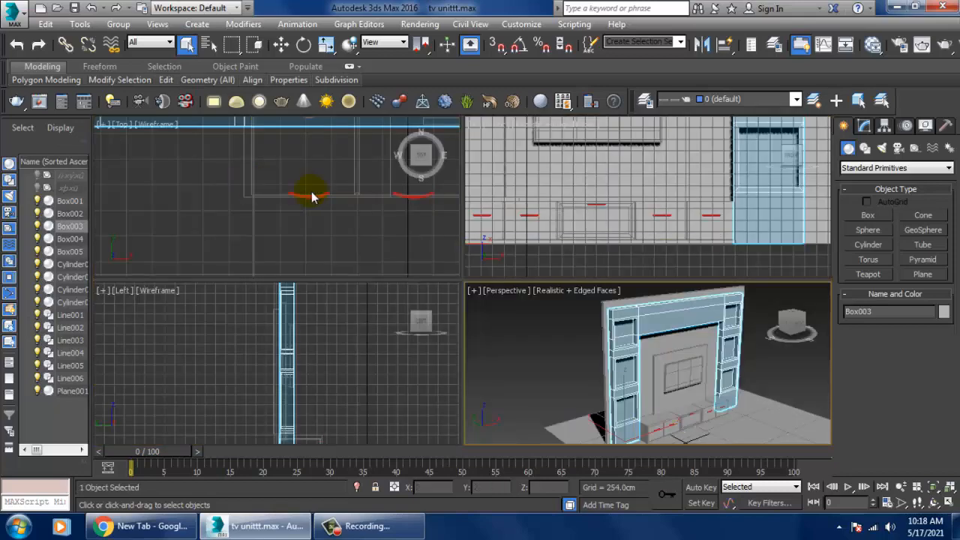
alt+middle_click(310, 195)
key(alt+w)
scroll(307, 189, down, 5)
middle_drag(417, 181, 446, 253)
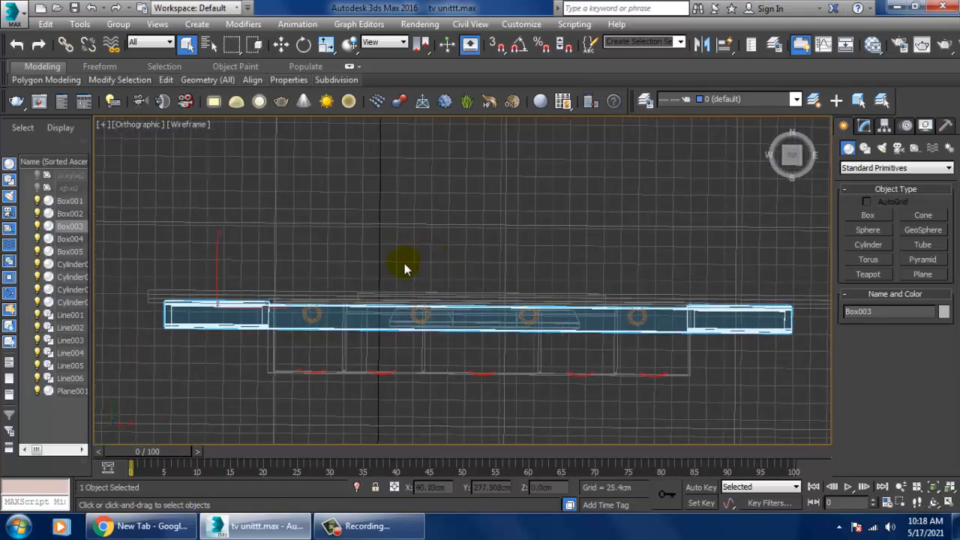
key(1)
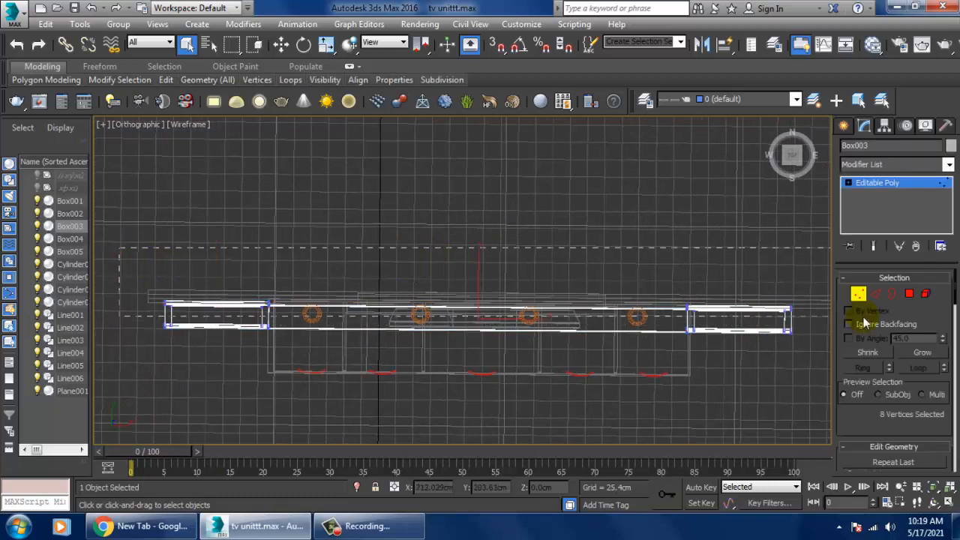
key(w)
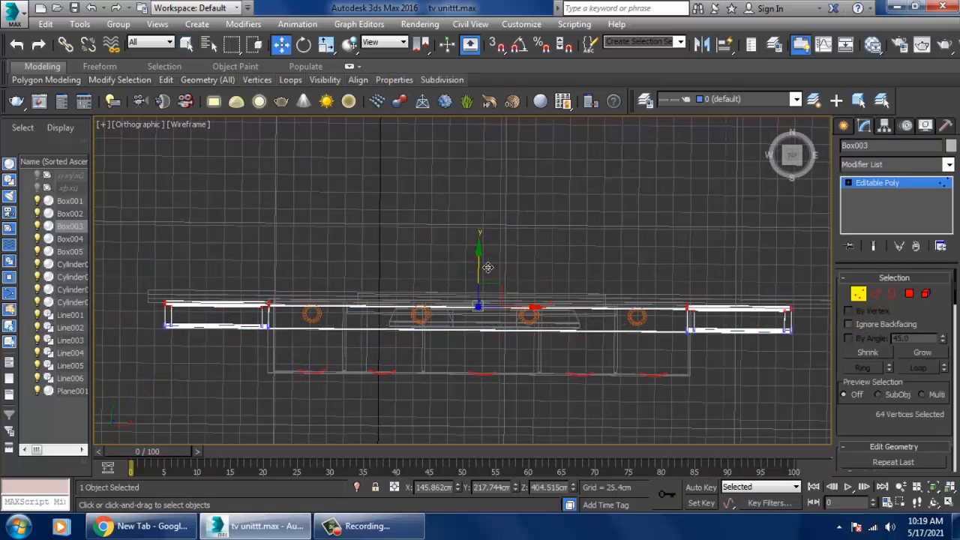
drag(488, 268, 487, 254)
click(878, 184)
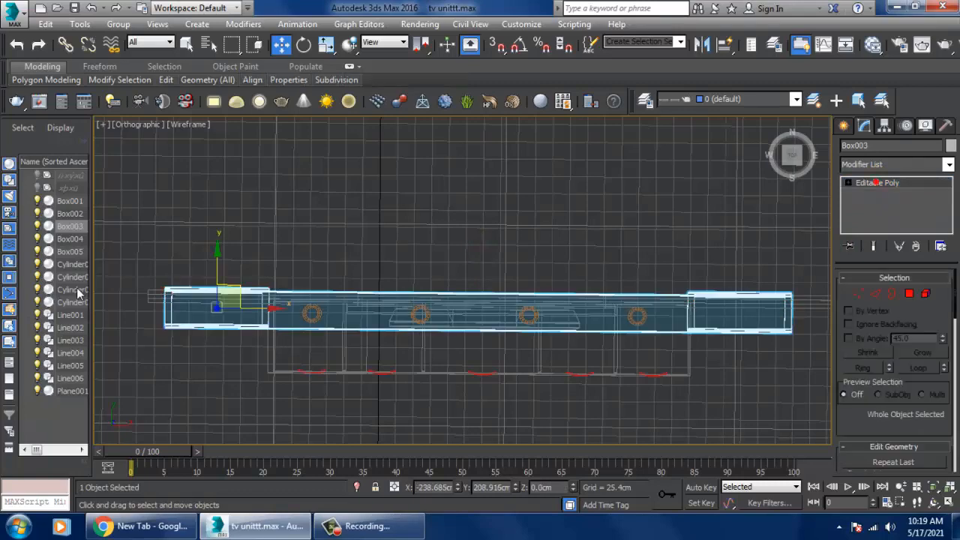
- Move the back wall panel Box002 about 18 cm backward along Y, then deselect it in the perspective view
click(430, 304)
drag(455, 271, 456, 261)
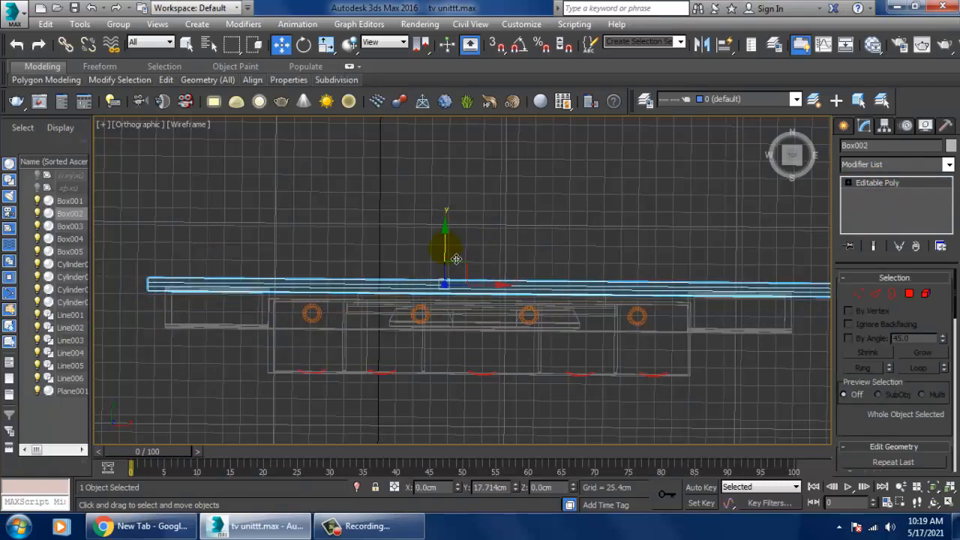
key(alt+w)
key(alt+w)
middle_drag(572, 366, 627, 329)
click(830, 287)
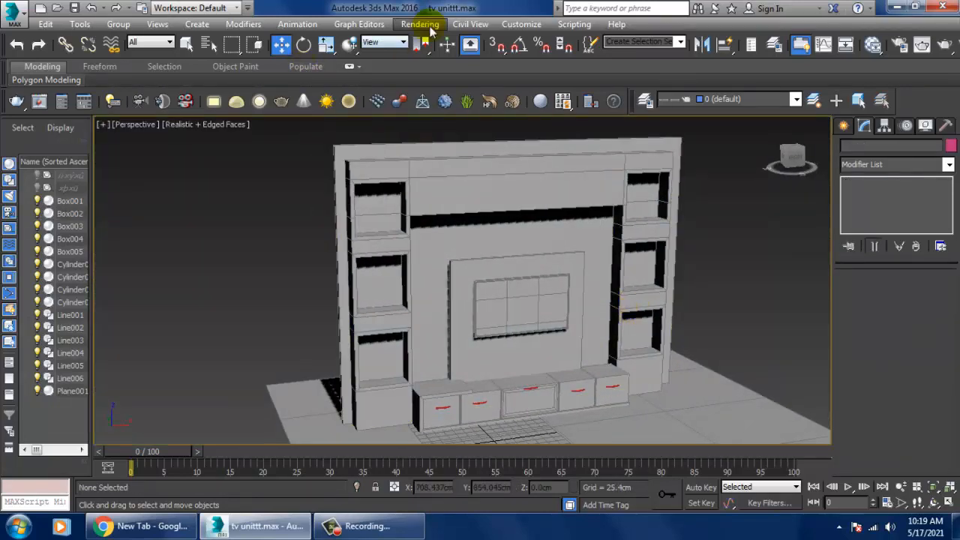
click(422, 24)
click(453, 382)
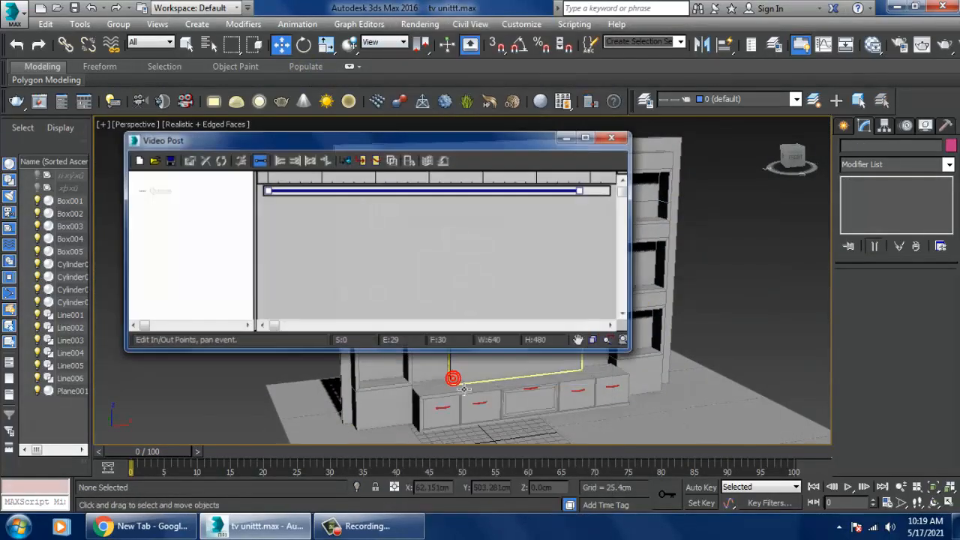
click(627, 141)
- Start viewing an image file and browse to the May 2021 folder on drive D
click(434, 25)
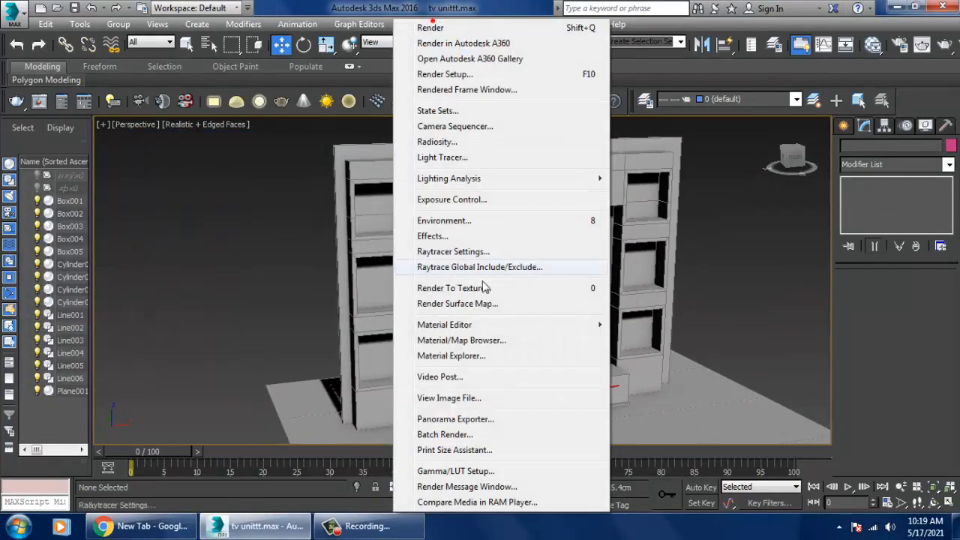
click(513, 398)
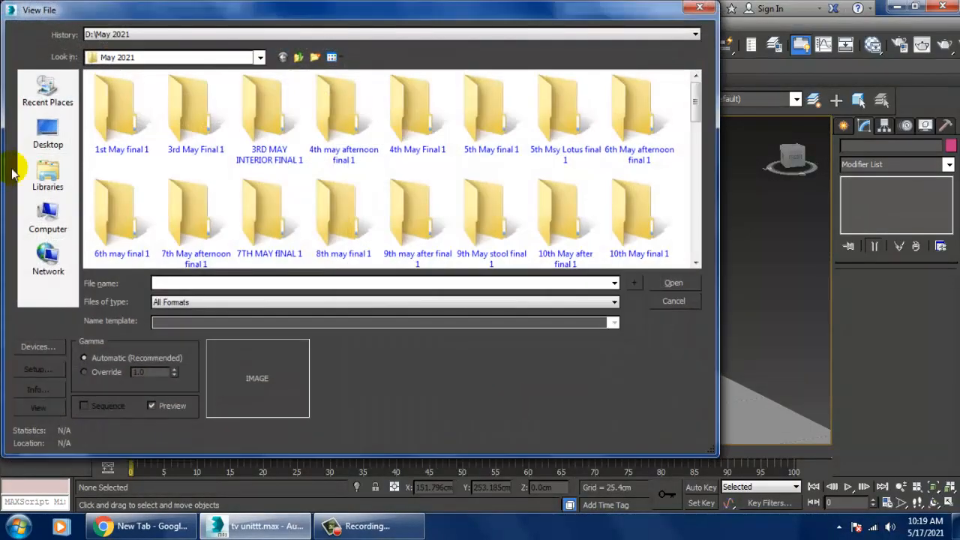
click(33, 224)
double_click(278, 111)
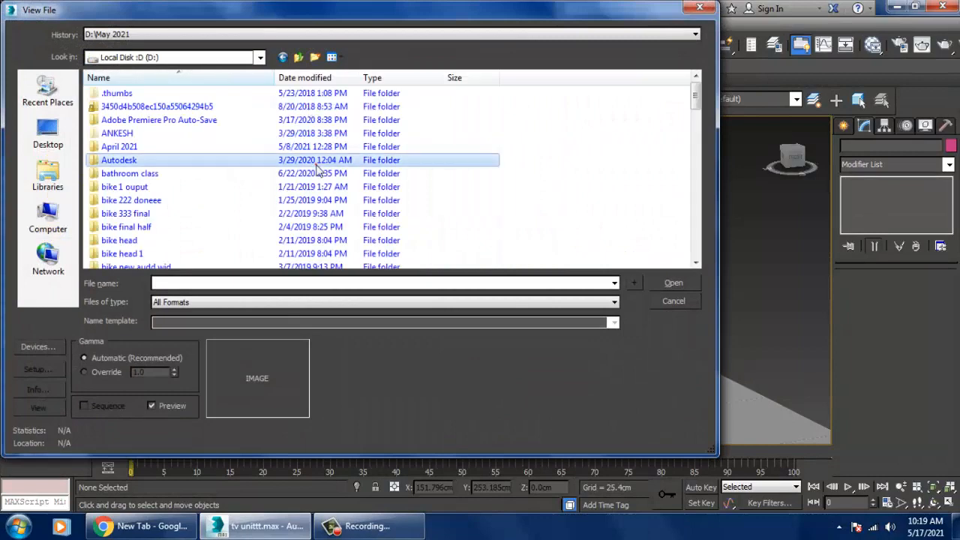
key(m)
double_click(130, 105)
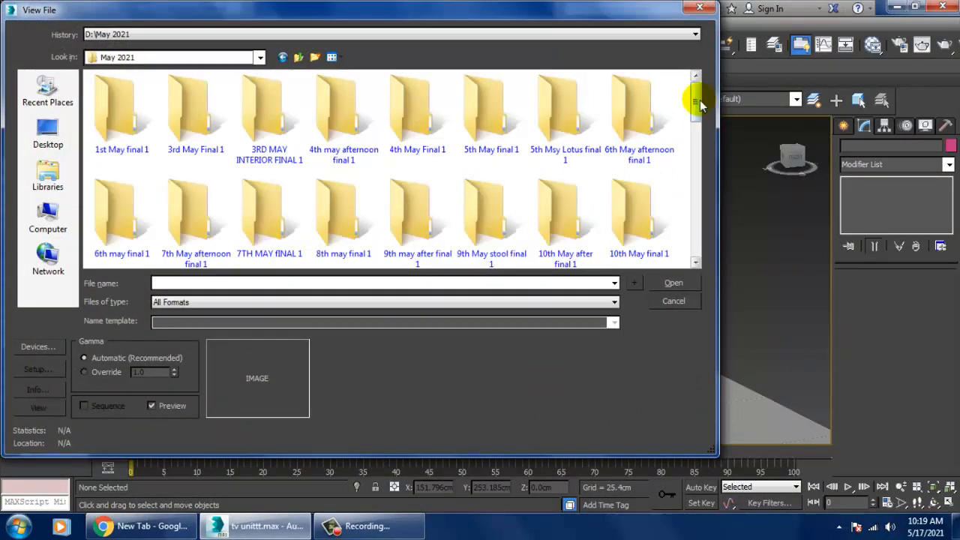
- Open the Iwaki_Bookshelf_With_Glass_Door_Columbian_Walnut_LP image, place it beside the model and enlarge its shelves for reference
drag(699, 105, 697, 233)
click(417, 201)
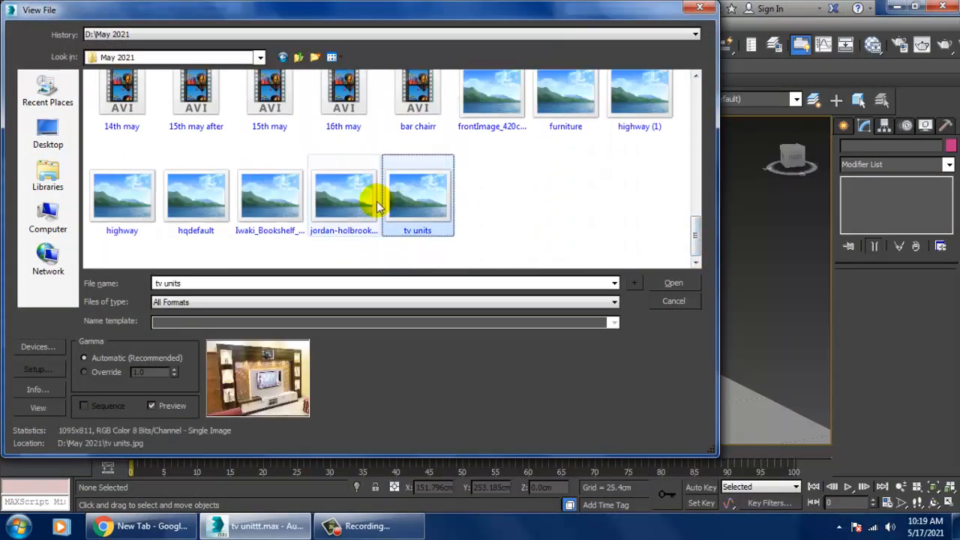
click(354, 203)
click(271, 218)
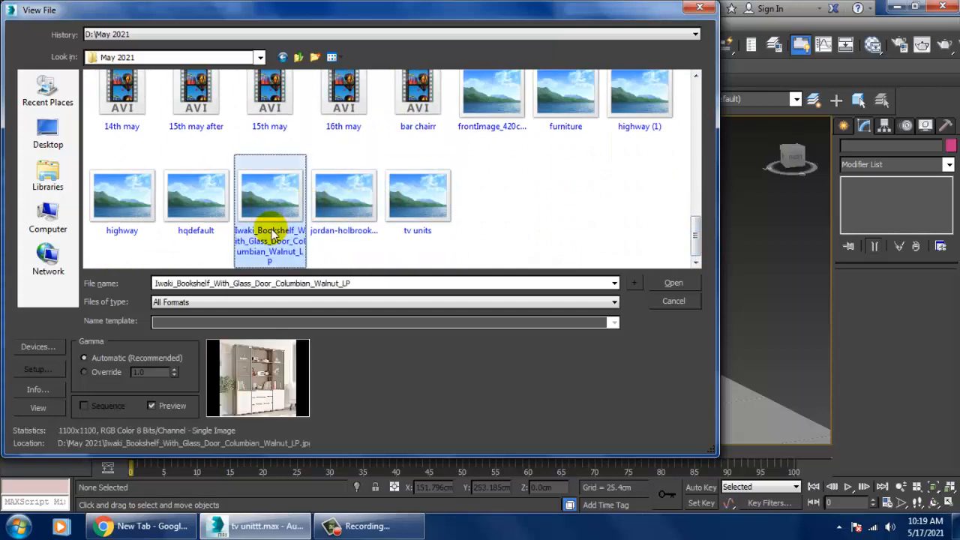
double_click(293, 197)
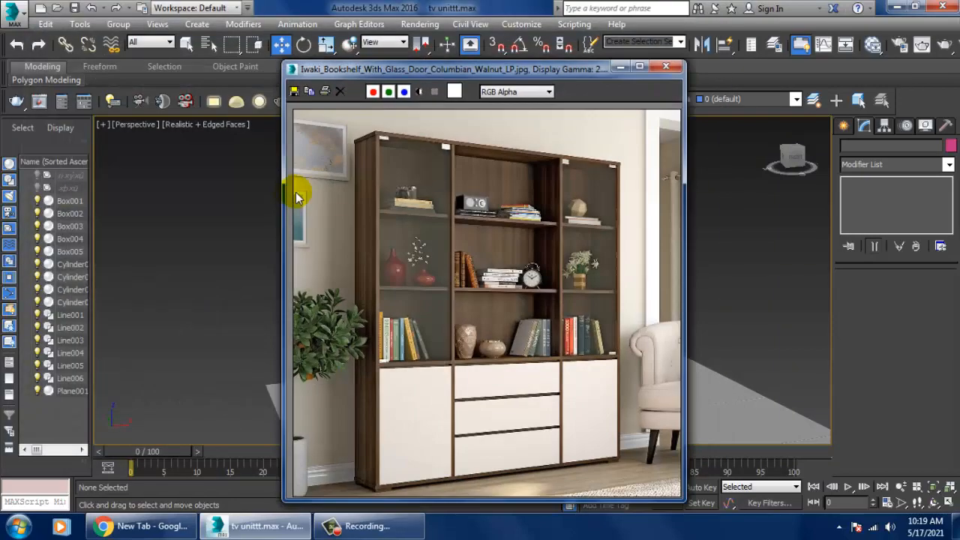
drag(508, 71, 215, 43)
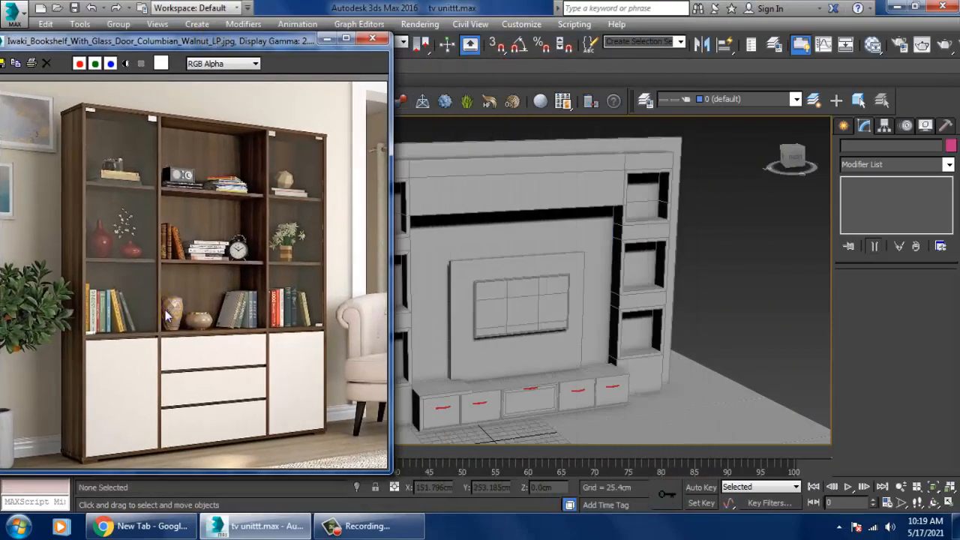
scroll(132, 321, up, 2)
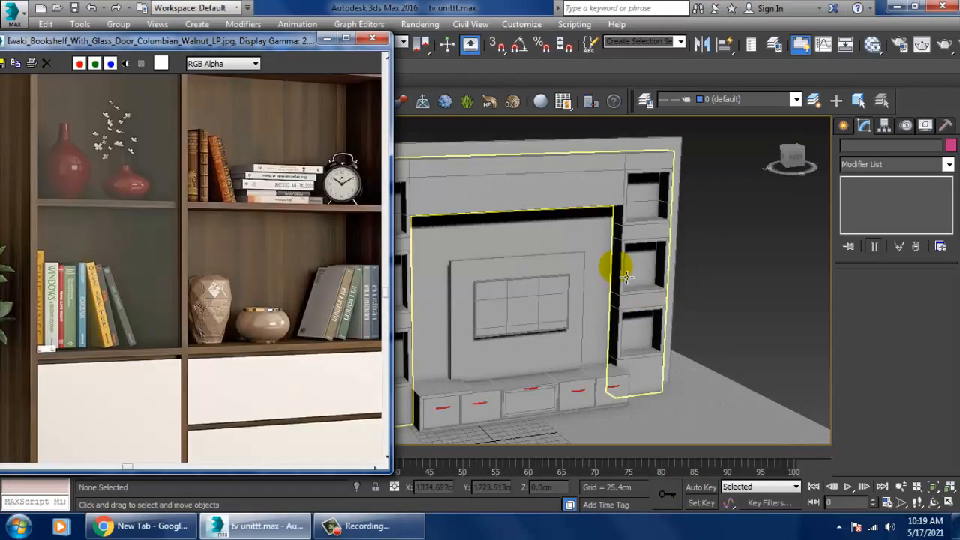
- Create an AutoGrid box about 89 cm long and 17 cm wide as an upright book in the lowest left niche, using the front view
alt+middle_drag(590, 306, 726, 324)
middle_drag(644, 304, 689, 306)
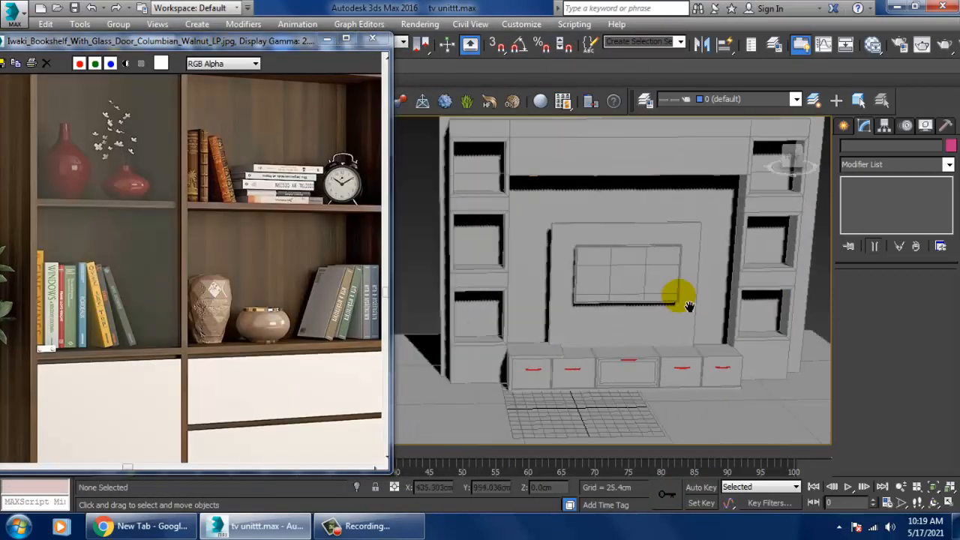
scroll(526, 313, up, 5)
middle_drag(527, 313, 651, 272)
middle_drag(501, 301, 537, 295)
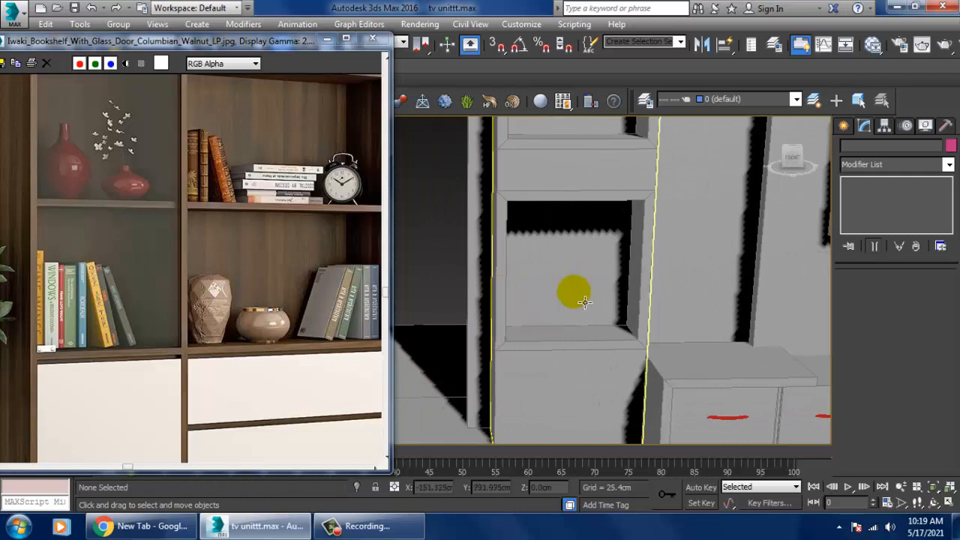
alt+middle_drag(672, 302, 700, 264)
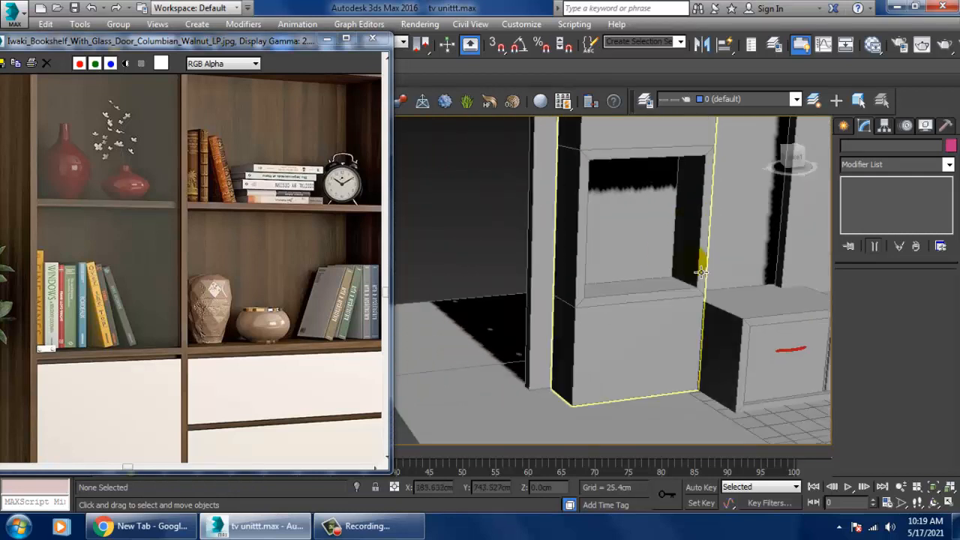
click(844, 126)
click(879, 215)
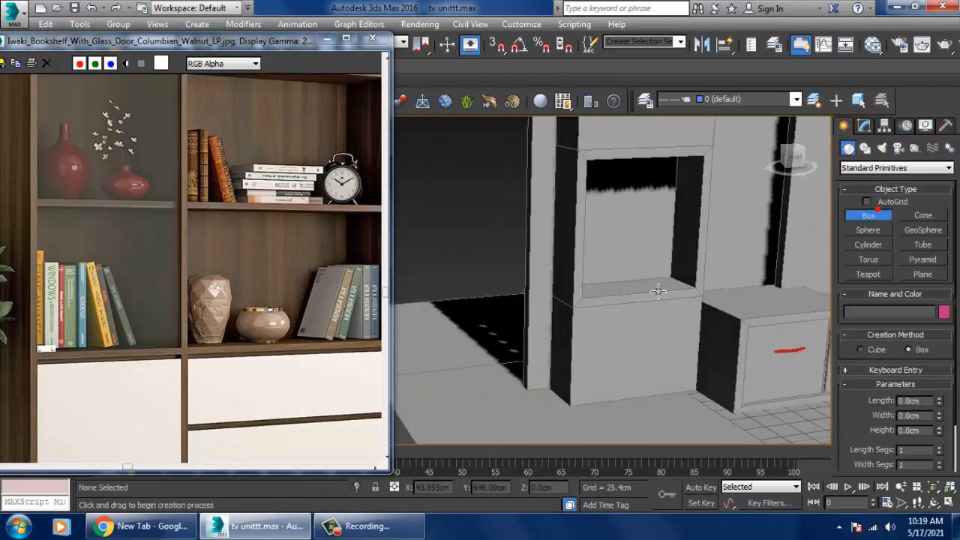
alt+middle_drag(658, 292, 639, 288)
key(alt+w)
middle_click(714, 215)
key(alt+w)
middle_drag(658, 223, 784, 225)
middle_drag(560, 242, 713, 253)
middle_drag(541, 239, 676, 271)
scroll(676, 271, up, 2)
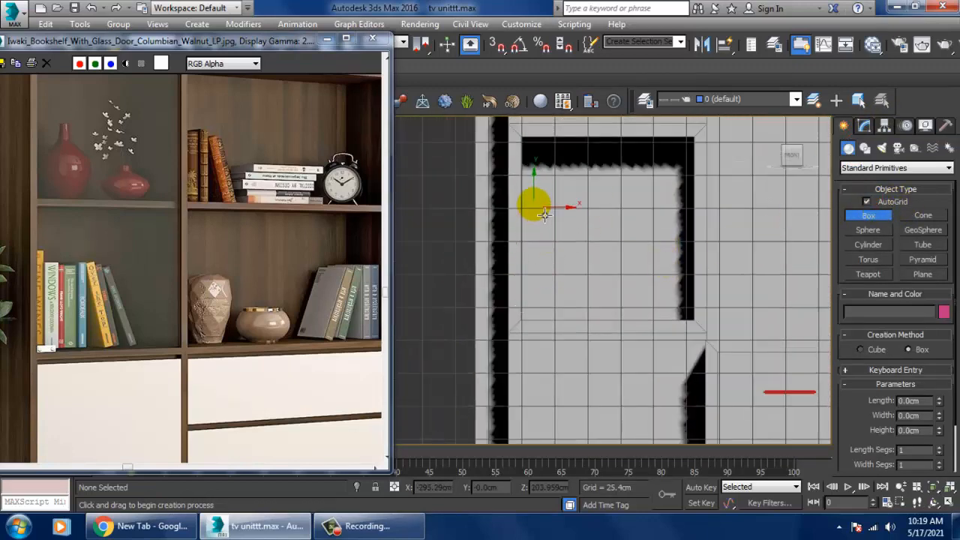
drag(544, 215, 563, 325)
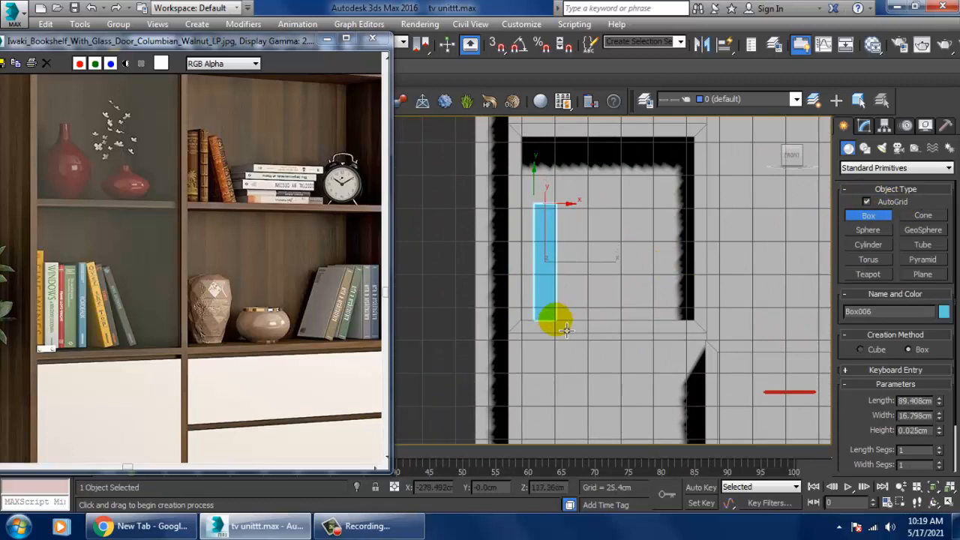
click(562, 279)
key(w)
- Scale the book box to about 95% on X and 90% on Y in the perspective view
key(alt+w)
middle_click(613, 360)
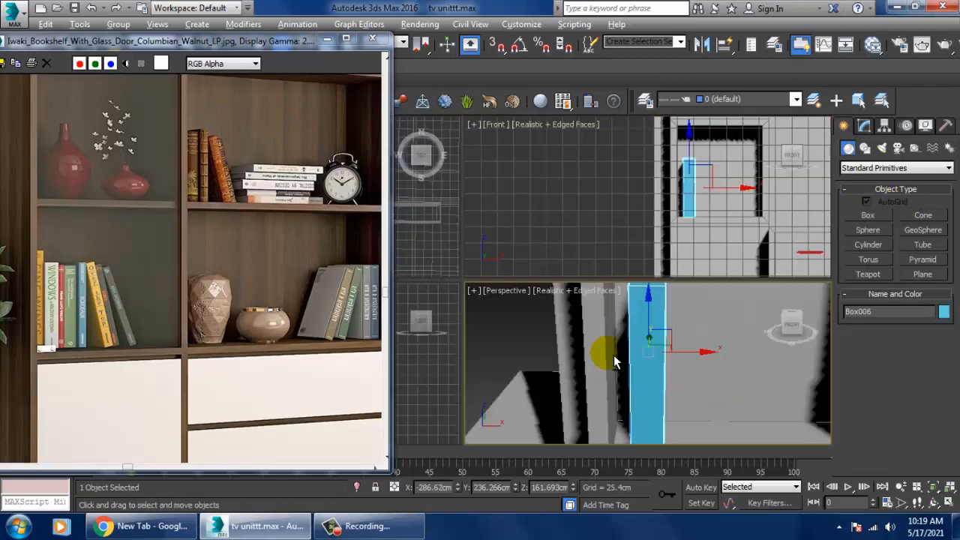
key(alt+w)
alt+middle_drag(613, 361, 596, 328)
scroll(570, 339, down, 4)
scroll(596, 328, up, 3)
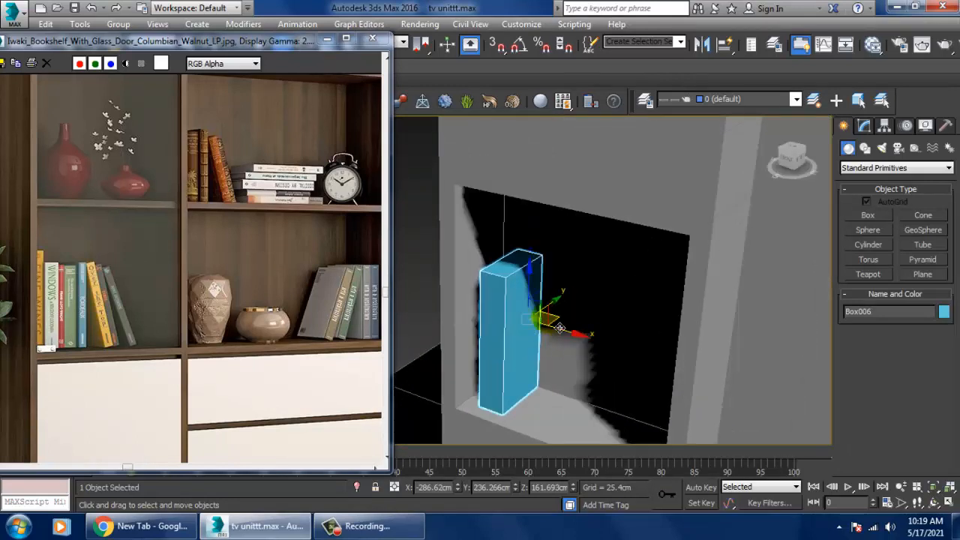
key(r)
drag(537, 272, 548, 297)
alt+middle_drag(548, 298, 592, 320)
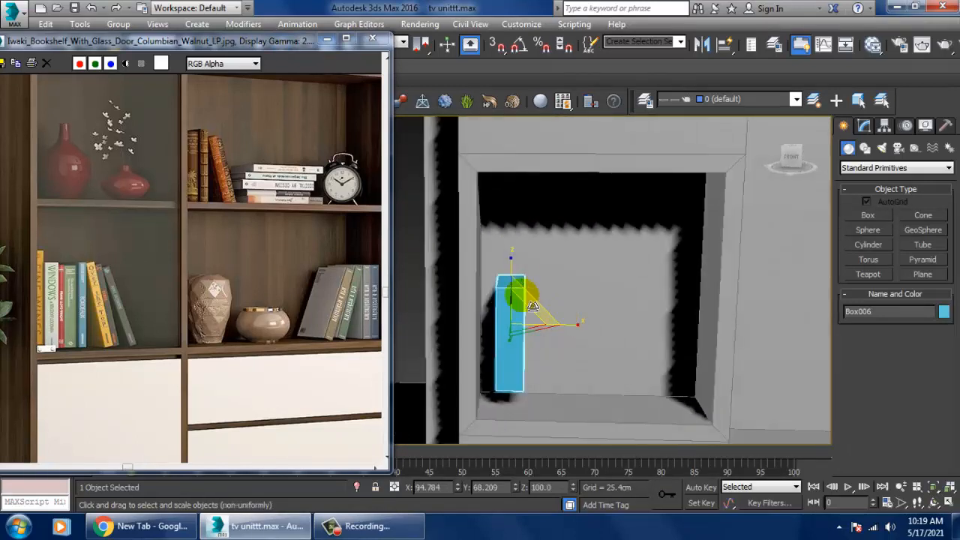
alt+middle_drag(518, 257, 525, 322)
drag(487, 352, 493, 363)
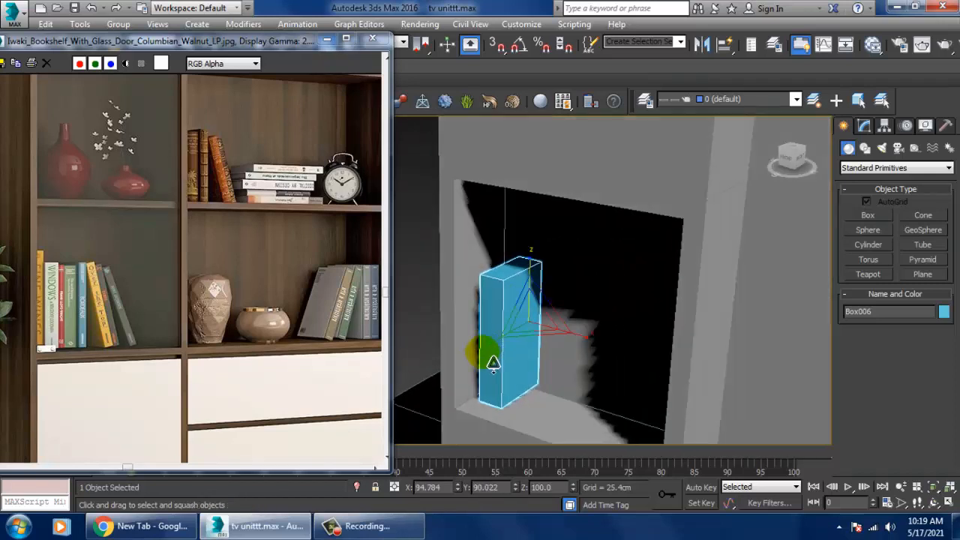
- Uncover the scale tools behind the reference image, scale the book box along Y and move it to Y 238.285 cm
drag(293, 42, 287, 100)
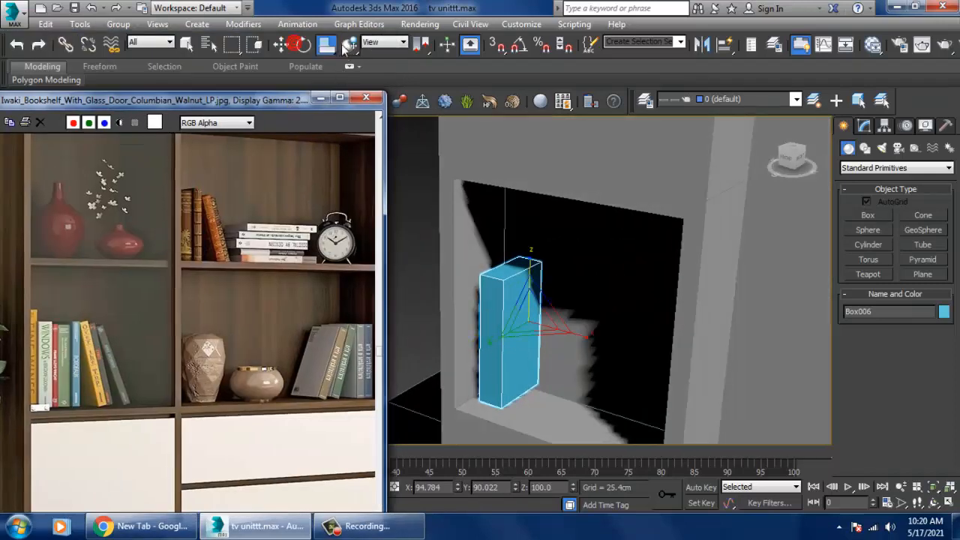
click(327, 69)
alt+middle_drag(524, 317, 538, 336)
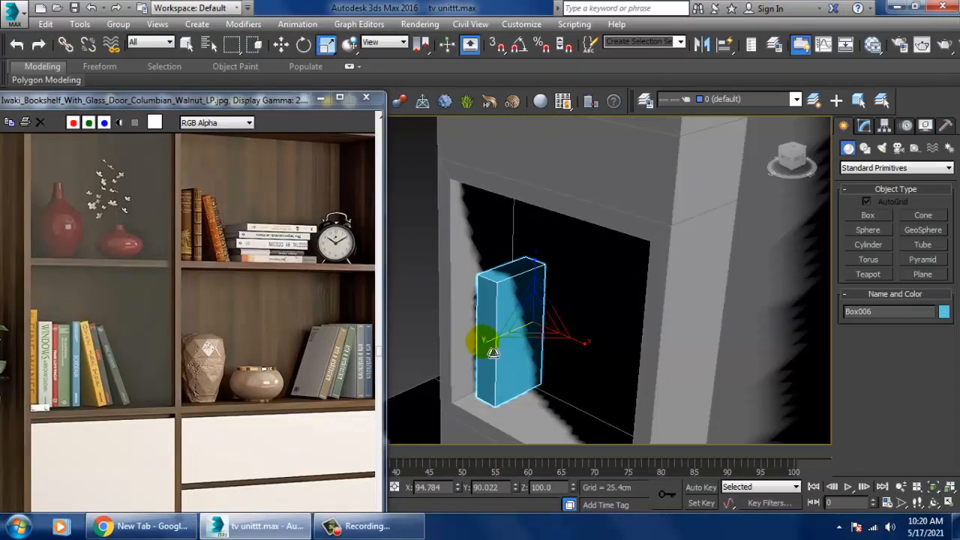
drag(482, 341, 464, 346)
mouse_move(474, 357)
alt+middle_down()
mouse_move(547, 321)
mouse_move(628, 322)
mouse_move(488, 350)
alt+middle_up()
key(w)
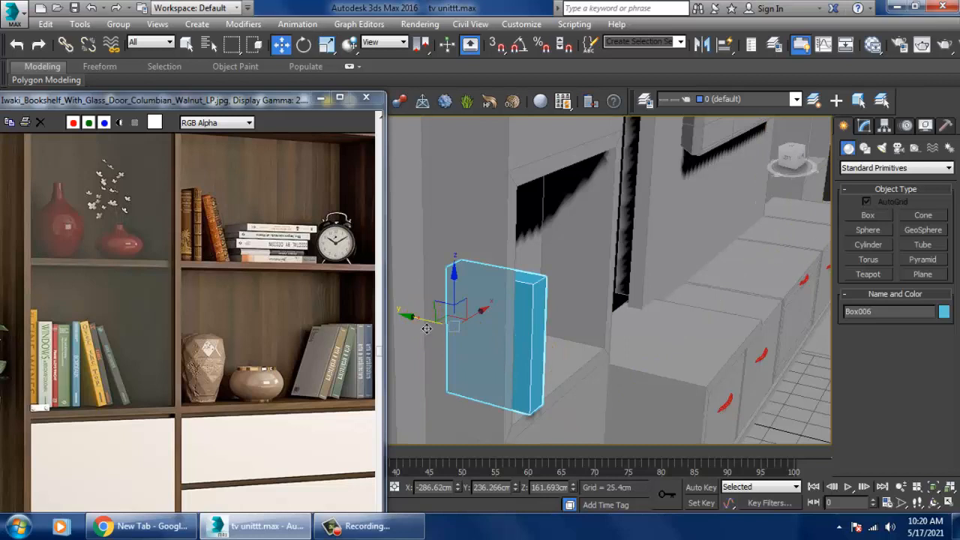
drag(430, 322, 424, 321)
- Convert the book box to an Editable Poly
alt+middle_drag(517, 339, 547, 229)
right_click(543, 235)
click(747, 385)
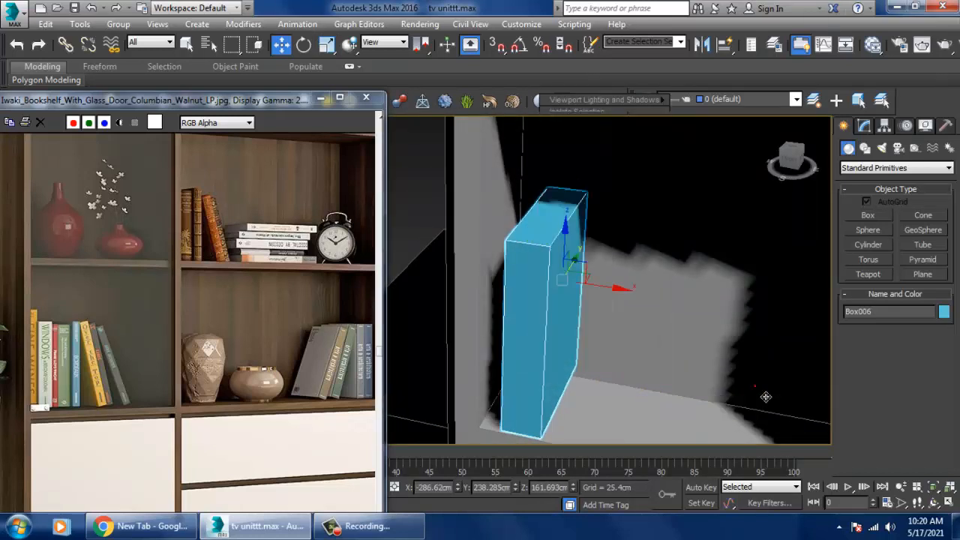
- Chamfer the two vertical spine edges of the book box by 3.772 cm with 2 segments
click(876, 294)
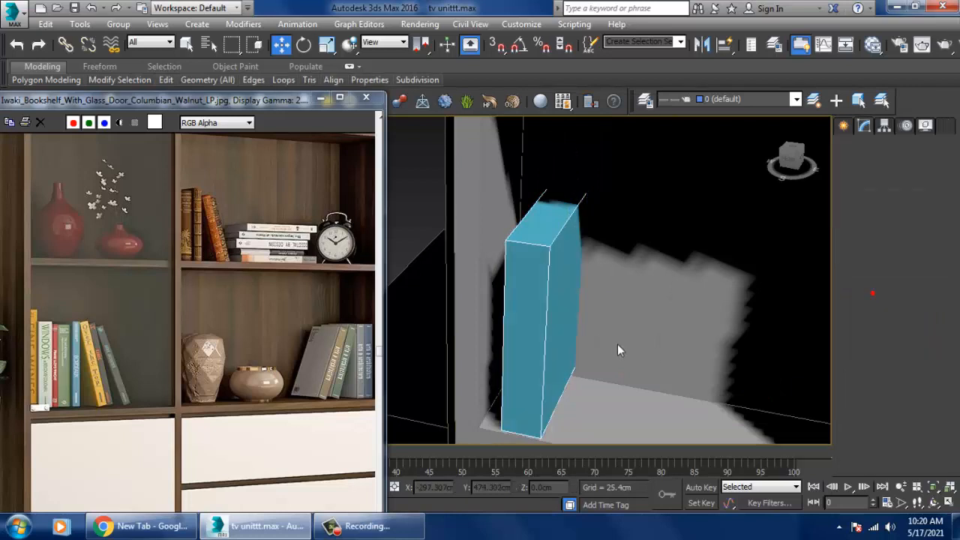
click(545, 337)
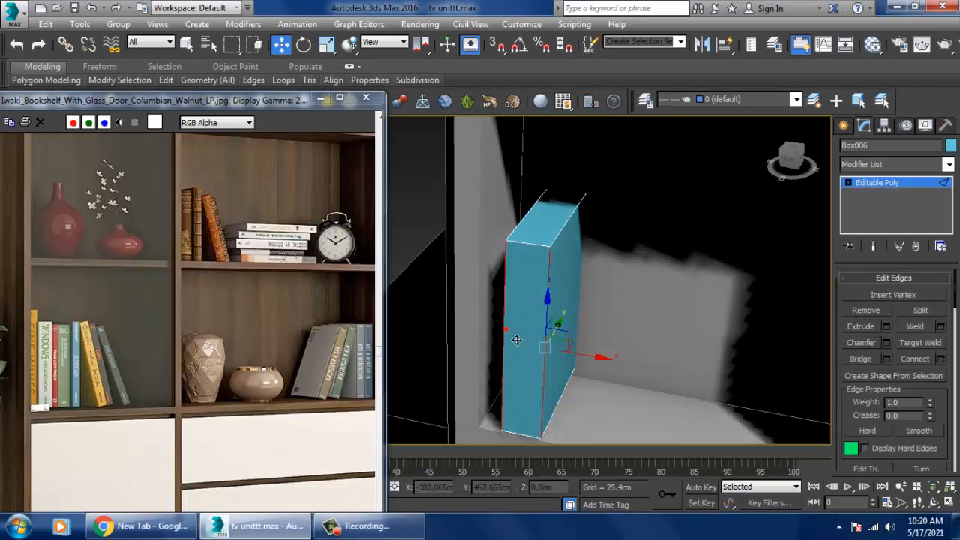
click(908, 403)
click(887, 342)
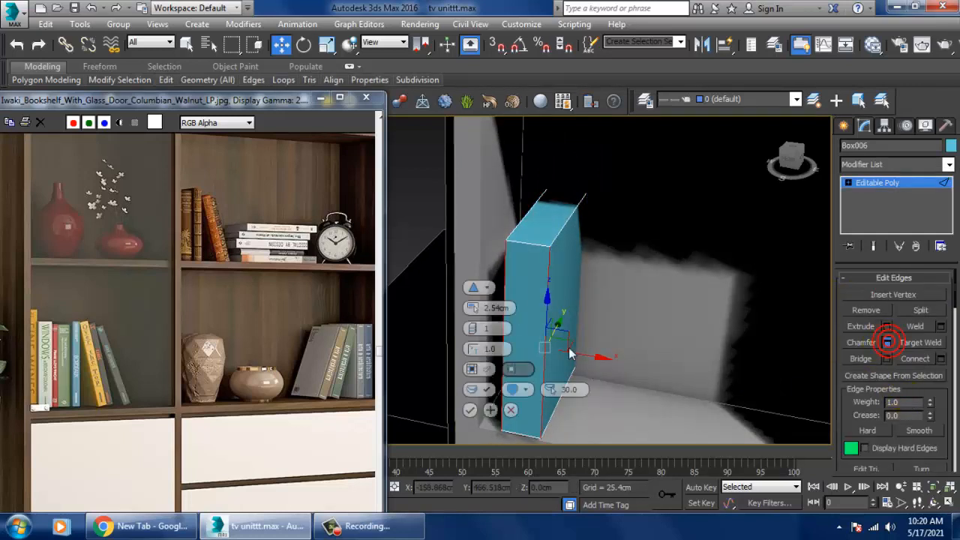
alt+middle_drag(569, 348, 475, 310)
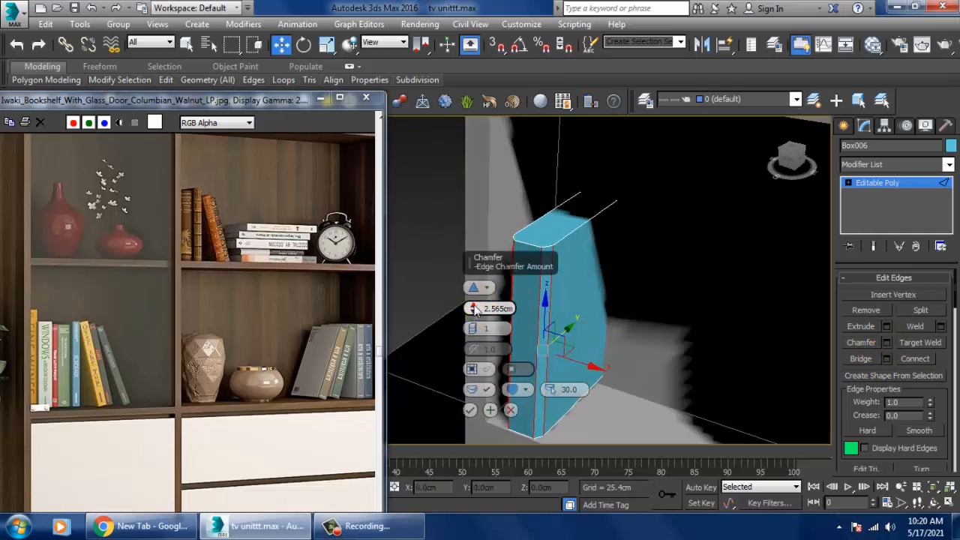
drag(474, 310, 472, 306)
click(474, 329)
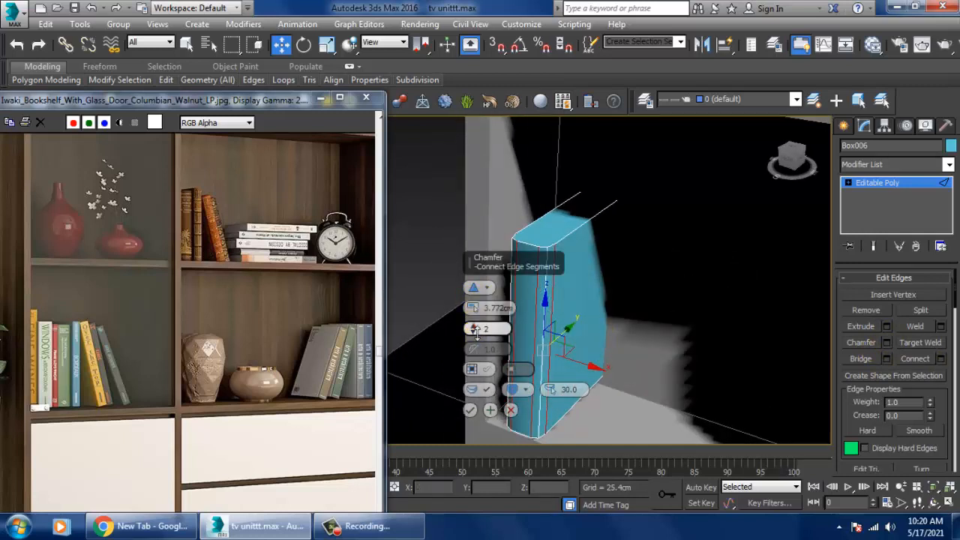
click(469, 409)
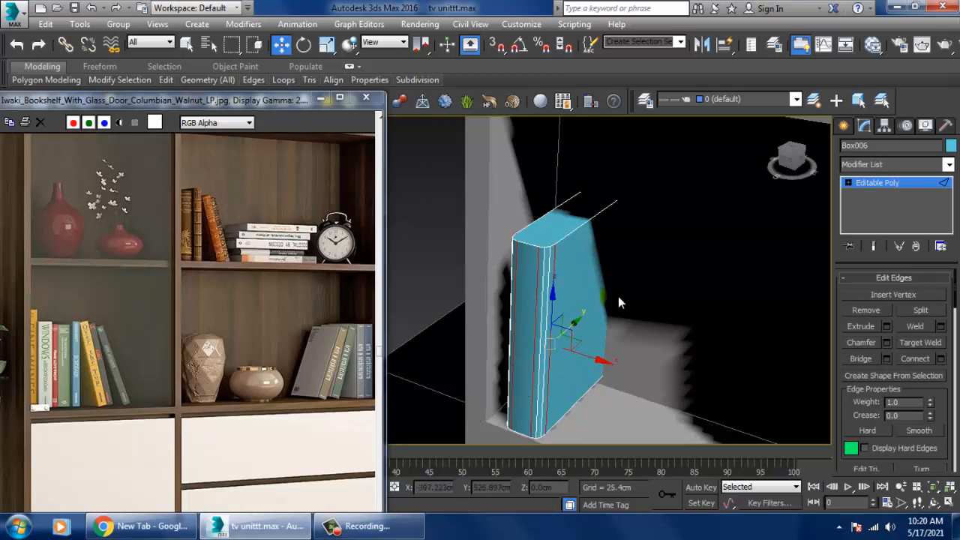
- Inset the book's top, back and bottom page-side polygons together by 2.54 cm
key(F3)
mouse_move(619, 302)
alt+middle_down()
mouse_move(637, 304)
mouse_move(637, 281)
alt+middle_up()
key(1)
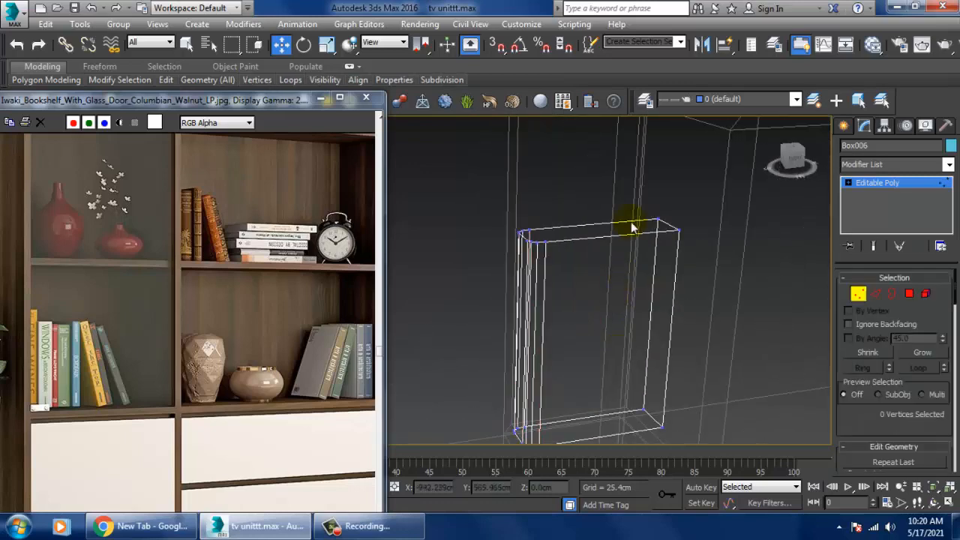
drag(719, 334, 700, 336)
click(874, 188)
mouse_move(687, 272)
alt+middle_down()
mouse_move(727, 270)
mouse_move(696, 300)
mouse_move(616, 290)
mouse_move(605, 300)
mouse_move(682, 278)
mouse_move(583, 274)
mouse_move(603, 347)
alt+middle_up()
key(F3)
click(915, 297)
click(600, 260)
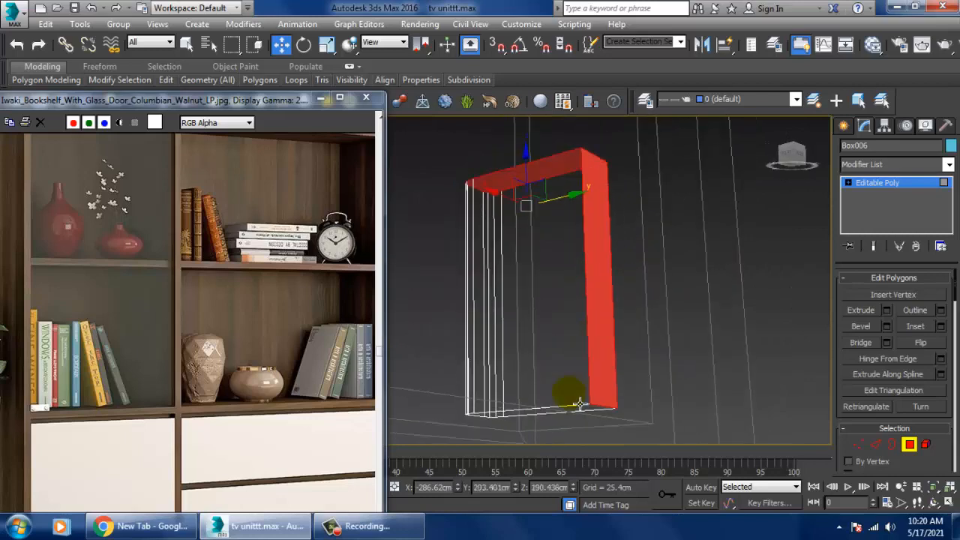
ctrl+click(579, 417)
alt+middle_drag(604, 388, 699, 322)
click(941, 327)
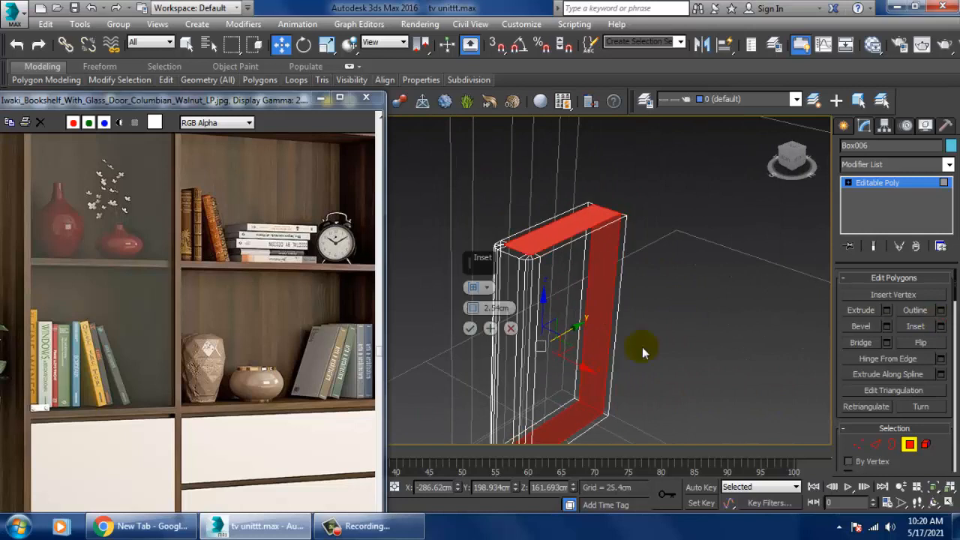
click(470, 328)
- Extrude the inset page polygons inward by Local Normal with a height of -0.349 cm
click(887, 311)
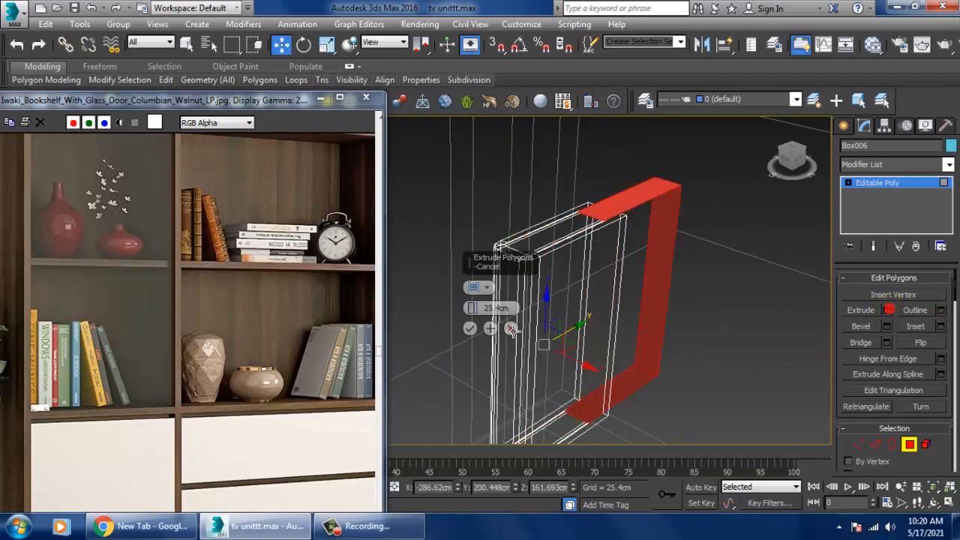
click(488, 288)
click(514, 307)
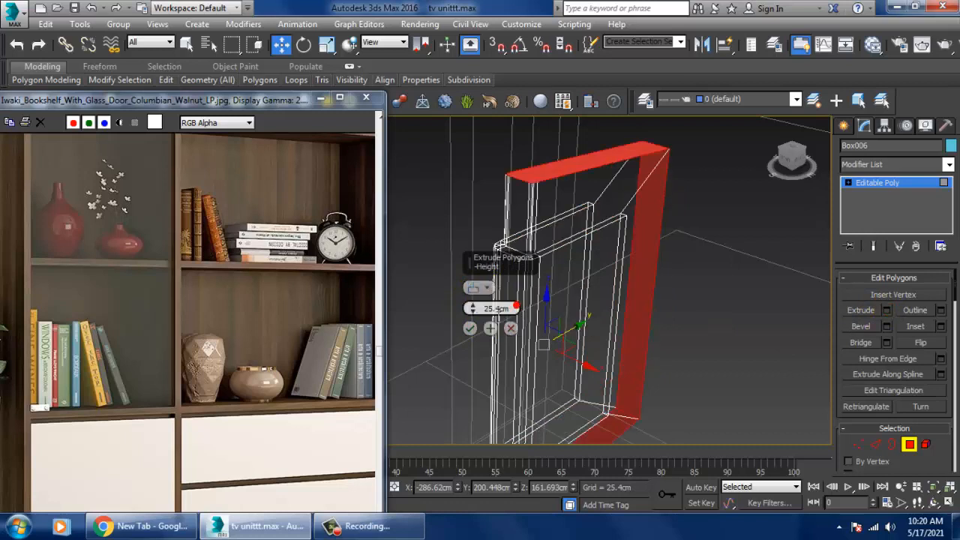
drag(474, 312, 487, 359)
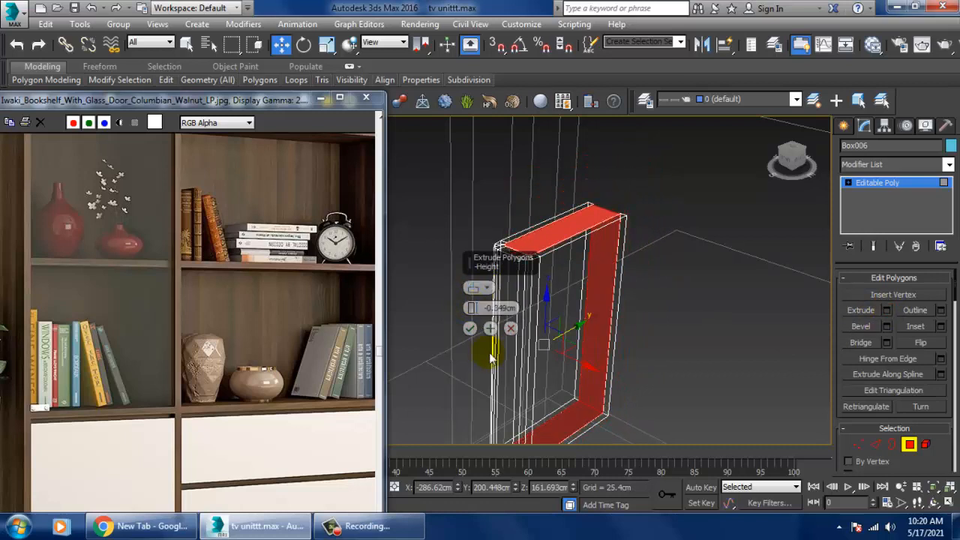
click(469, 330)
key(F3)
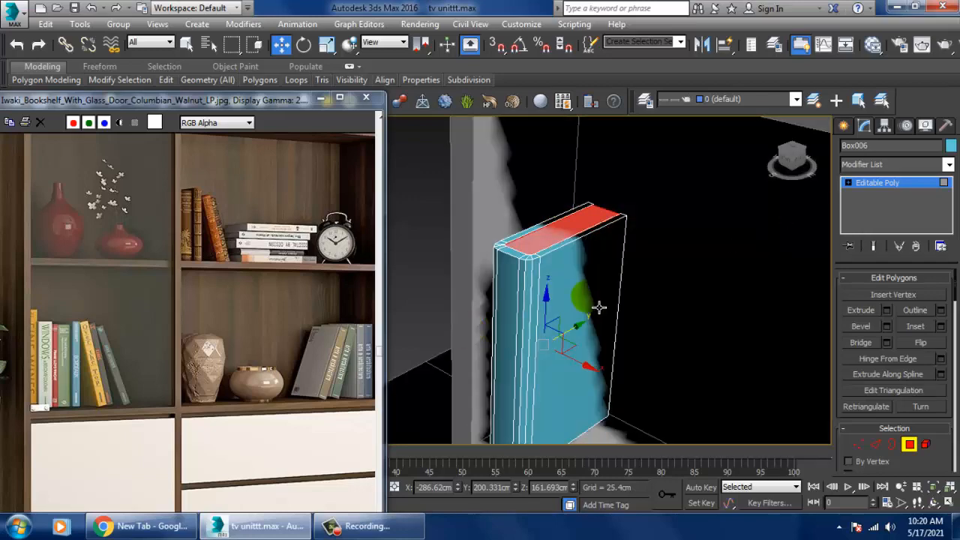
click(913, 183)
- Scale the book to about 75% on X and set it against the niche's left wall, resting on its floor
alt+middle_drag(585, 270, 535, 261)
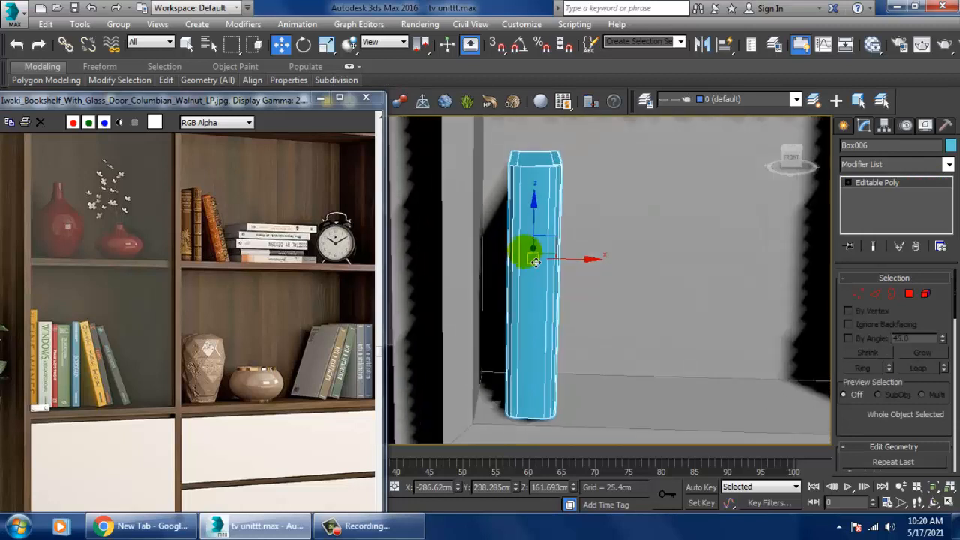
key(r)
drag(601, 267, 590, 269)
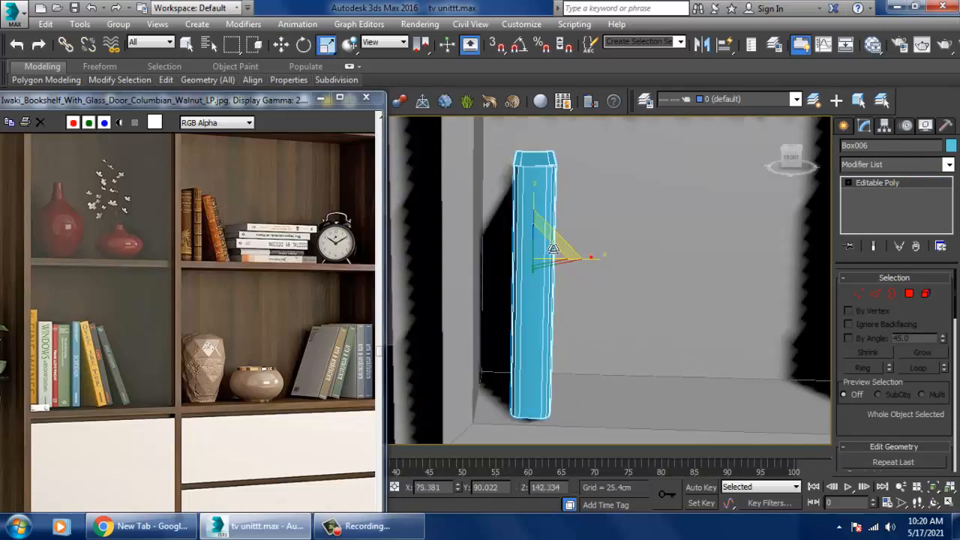
key(w)
drag(544, 236, 552, 282)
alt+middle_drag(553, 281, 553, 271)
- Copy the book once to its right and lower the copy's top vertices to about Z 199.17 cm
mouse_move(555, 289)
shift+mouse_down()
mouse_move(604, 276)
mouse_move(594, 277)
shift+mouse_up()
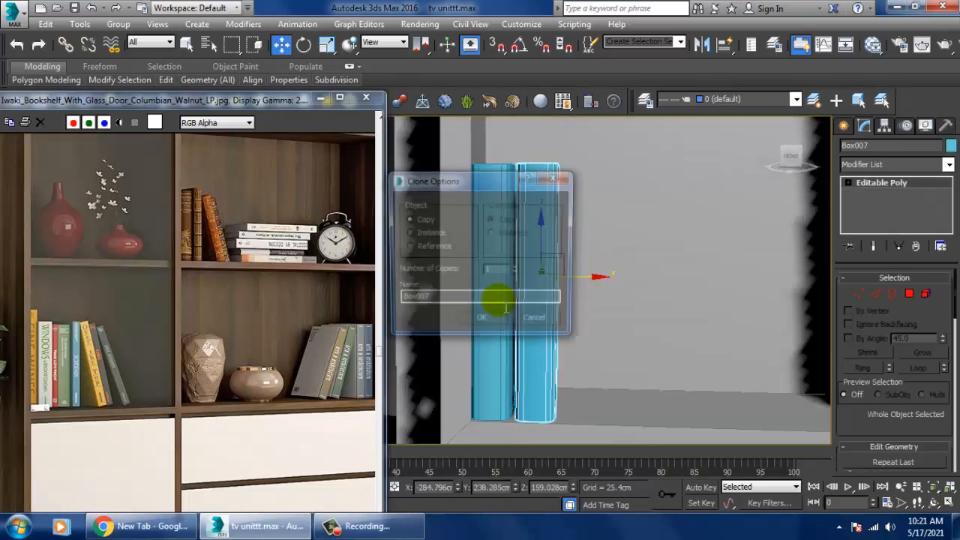
click(484, 322)
key(1)
drag(465, 140, 572, 188)
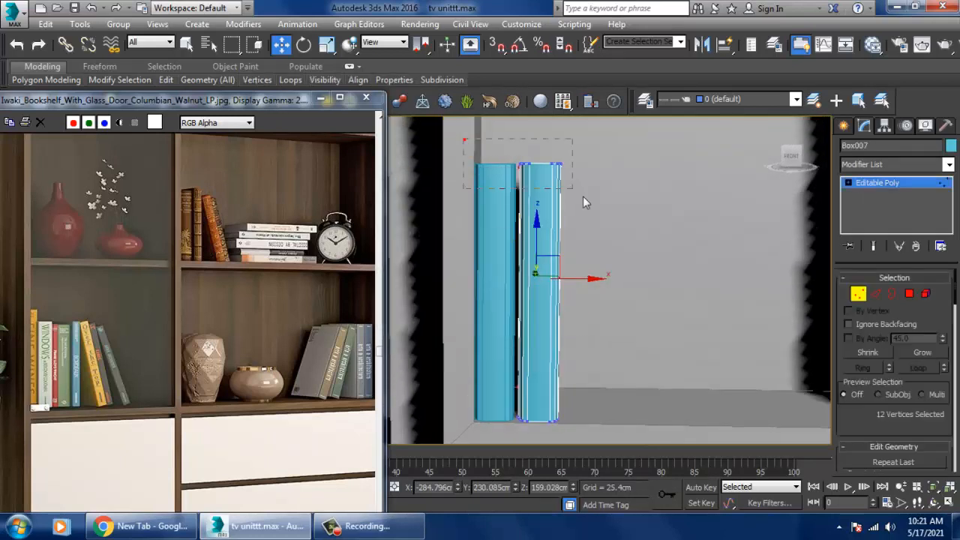
drag(552, 140, 563, 169)
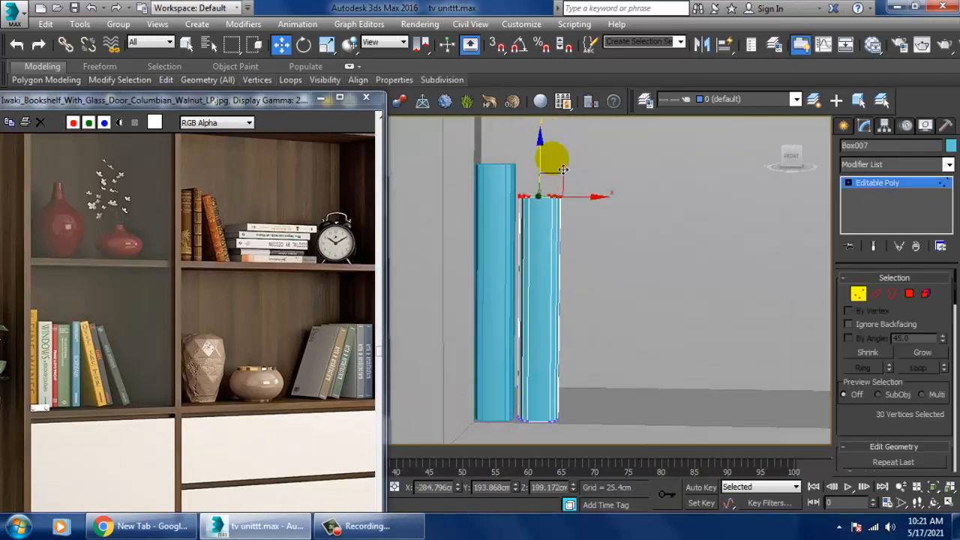
click(885, 184)
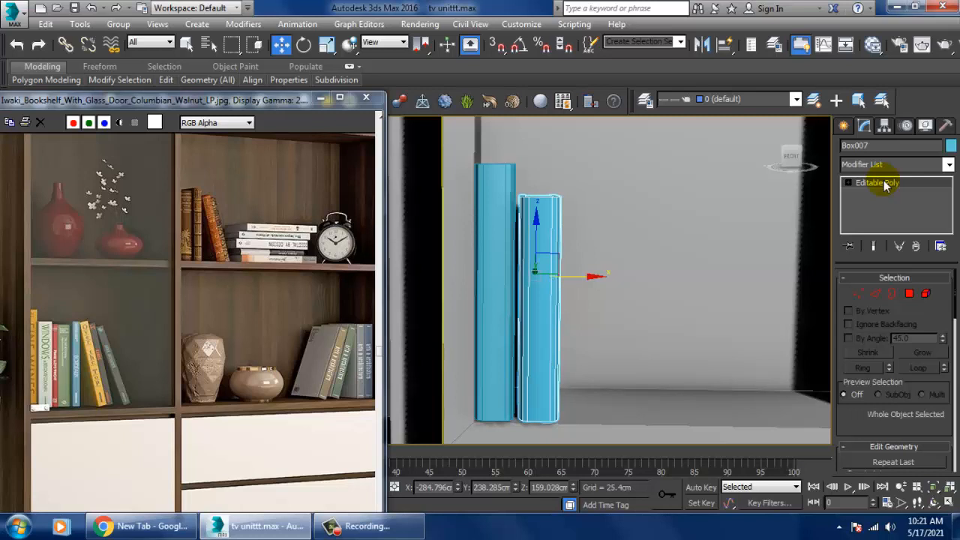
- Move the shorter book to about X -285.8 cm and copy it once to about X -273.7 cm
alt+middle_drag(638, 264, 571, 250)
scroll(571, 250, up, 3)
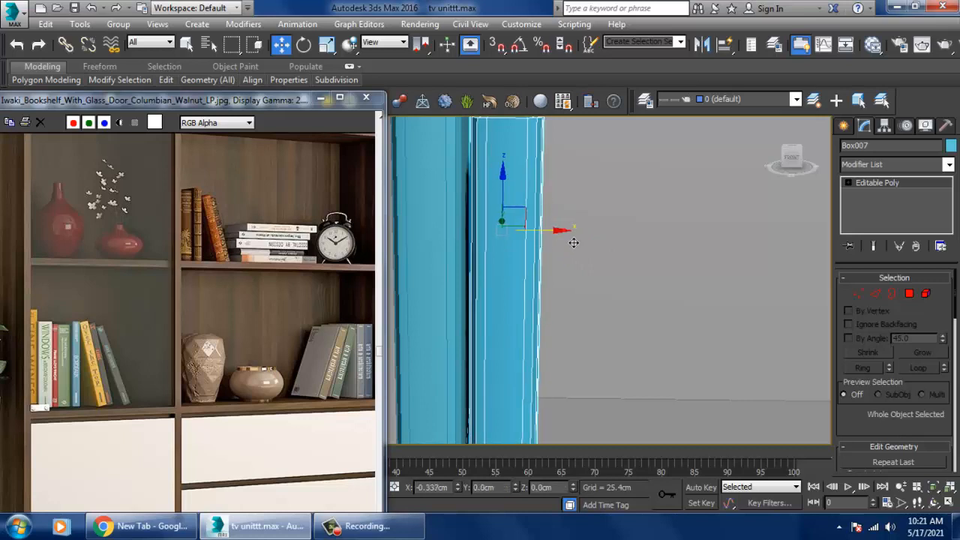
scroll(572, 242, down, 5)
alt+middle_drag(564, 254, 595, 254)
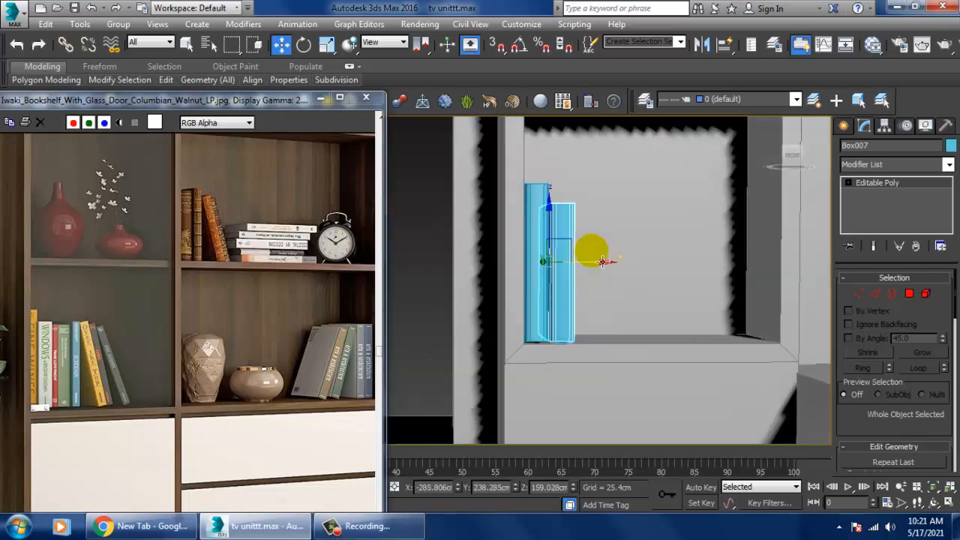
scroll(593, 252, up, 3)
mouse_move(589, 275)
shift+mouse_down()
mouse_move(624, 268)
mouse_move(607, 259)
shift+mouse_up()
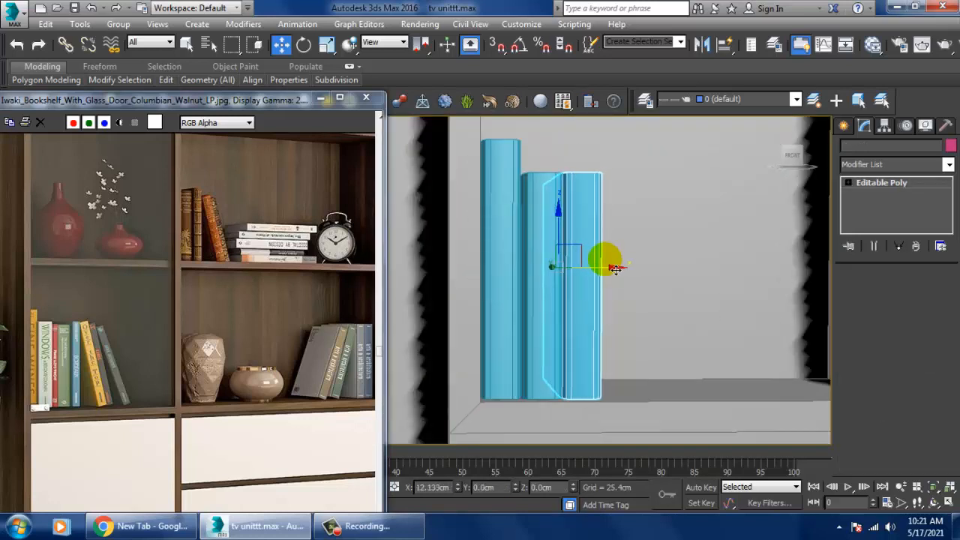
click(486, 315)
- Scale the third book slightly narrower along X
alt+middle_drag(578, 317, 589, 328)
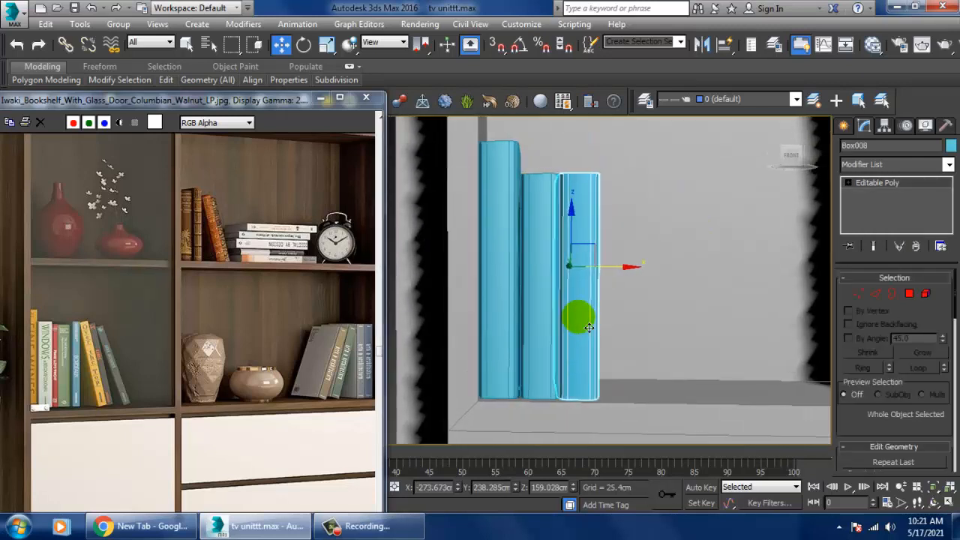
alt+middle_drag(618, 271, 614, 271)
key(r)
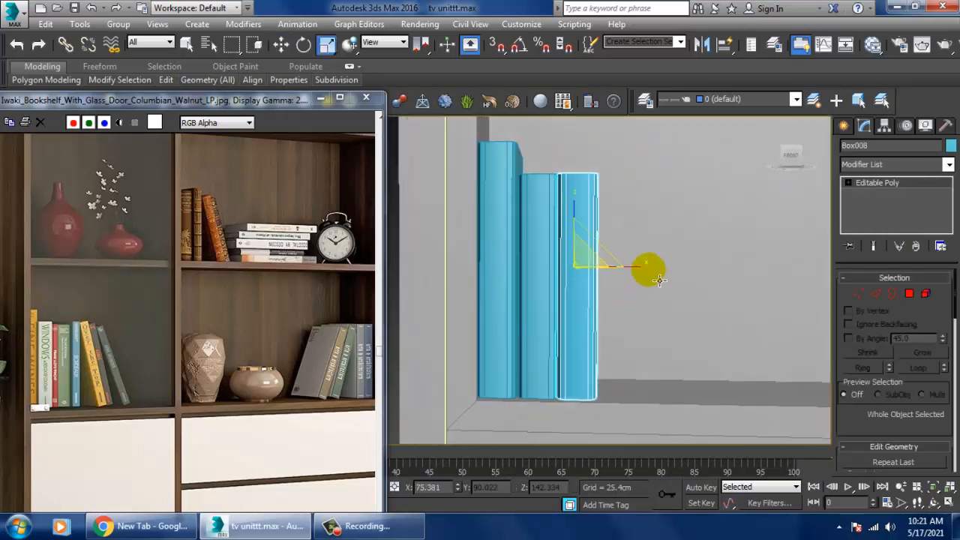
drag(649, 269, 643, 267)
key(w)
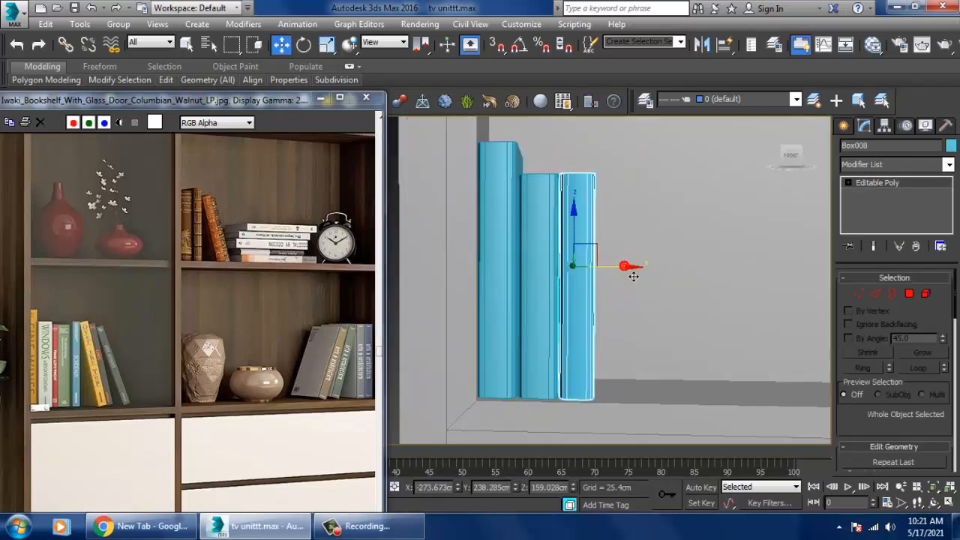
- Copy the third book once to its right at about X -252.4 cm, leaving a gap
mouse_move(634, 277)
alt+middle_down()
mouse_move(622, 265)
mouse_move(620, 287)
mouse_move(578, 277)
mouse_move(611, 291)
mouse_move(491, 275)
mouse_move(519, 262)
alt+middle_up()
scroll(620, 287, down, 10)
scroll(586, 287, up, 4)
scroll(585, 287, up, 7)
scroll(491, 274, down, 2)
mouse_move(519, 262)
shift+mouse_down()
mouse_move(562, 248)
mouse_move(563, 237)
shift+mouse_up()
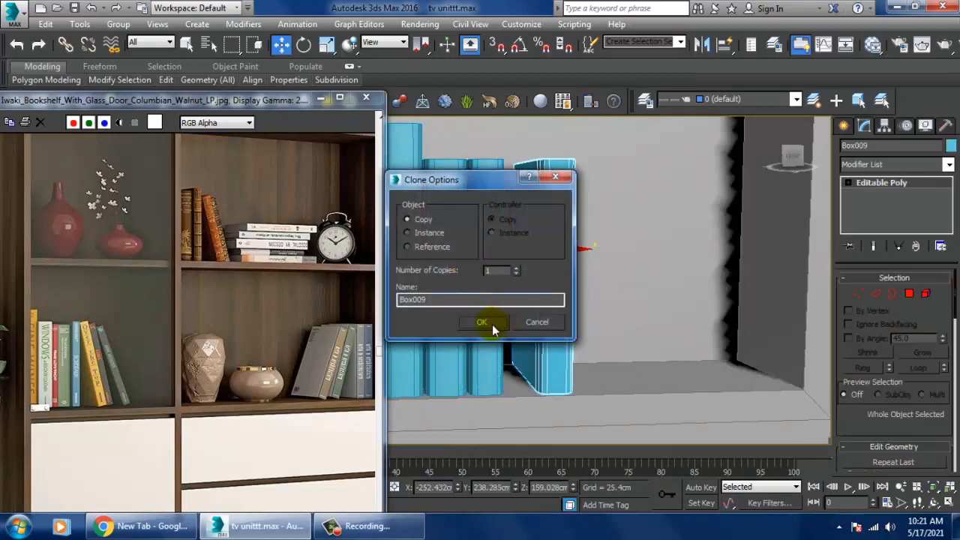
click(483, 322)
- Tilt the fourth book to about -9.4° on Y and lean it against the row at about X -260.1 cm
key(e)
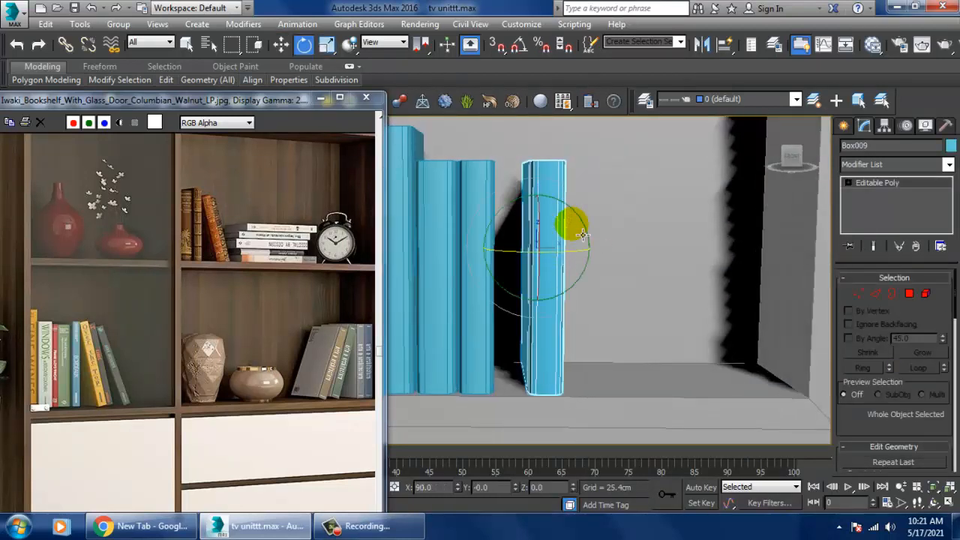
drag(585, 225, 573, 260)
key(w)
alt+middle_drag(600, 259, 596, 264)
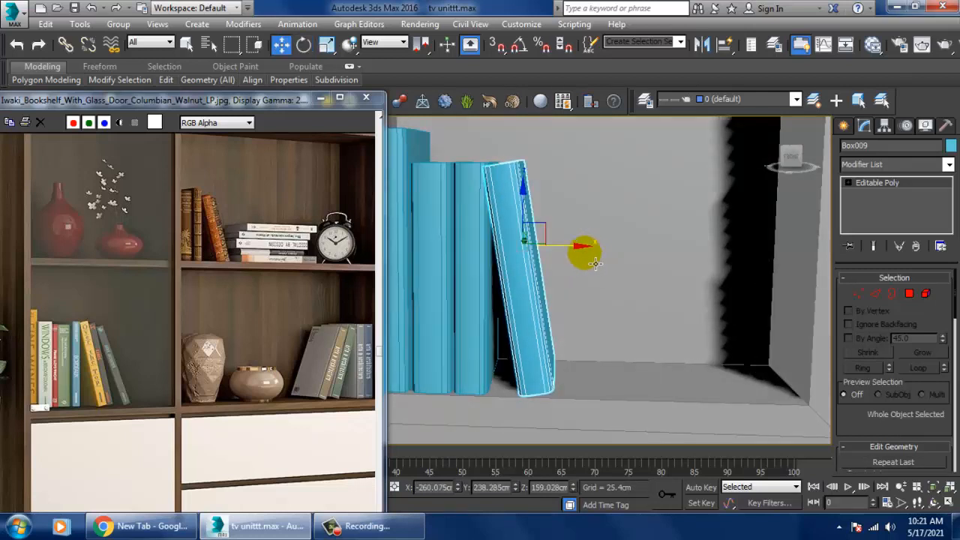
- Copy the leaning book to its right, tilt the copy to about -16.2° on Y and settle it on the shelf against its neighbour
mouse_move(576, 259)
shift+mouse_down()
mouse_move(613, 247)
mouse_move(604, 243)
shift+mouse_up()
click(484, 322)
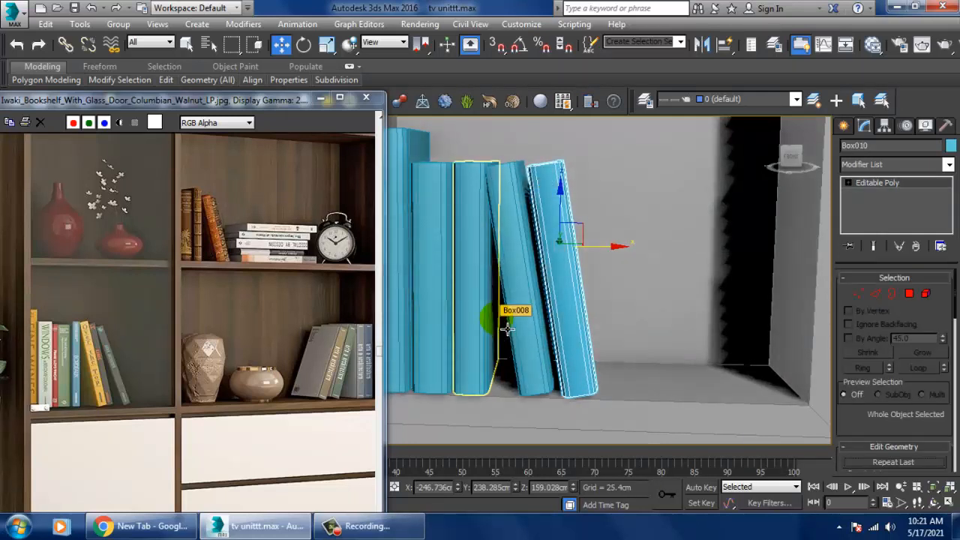
key(e)
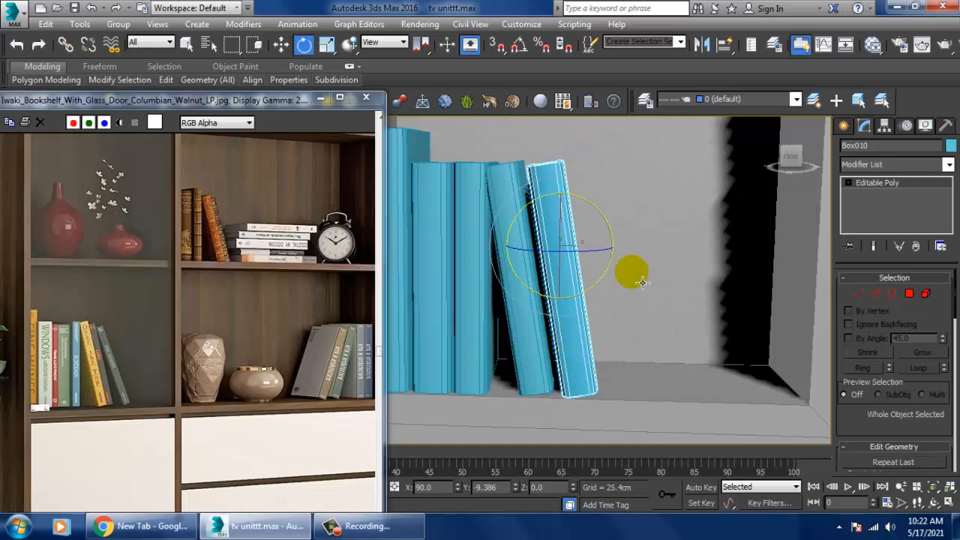
drag(610, 224, 598, 221)
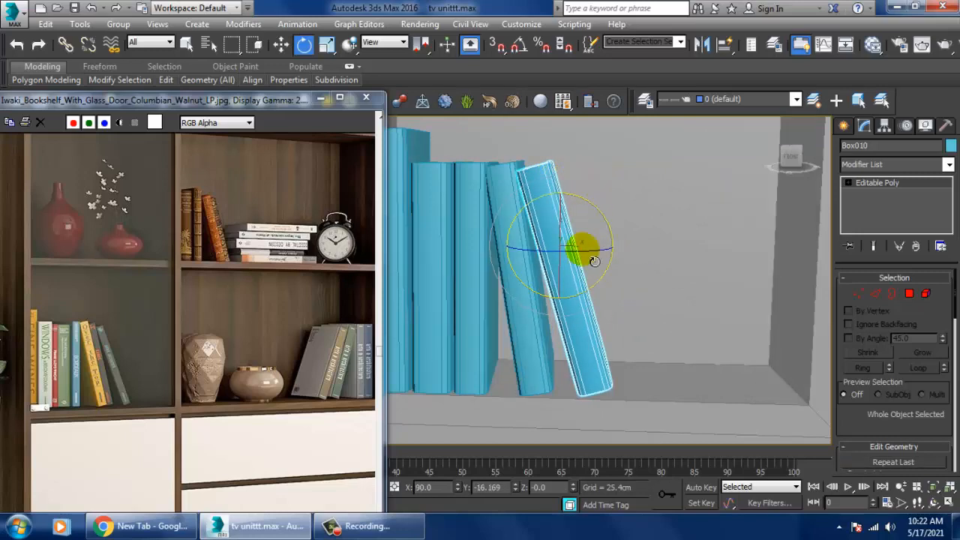
key(w)
alt+middle_drag(594, 261, 567, 253)
drag(560, 221, 561, 227)
alt+middle_drag(563, 234, 584, 260)
- Copy the steeper leaning book, tilt the copy further and rest it against the row at about X -232.2 cm
mouse_move(615, 261)
shift+mouse_down()
mouse_move(634, 258)
mouse_move(619, 261)
shift+mouse_up()
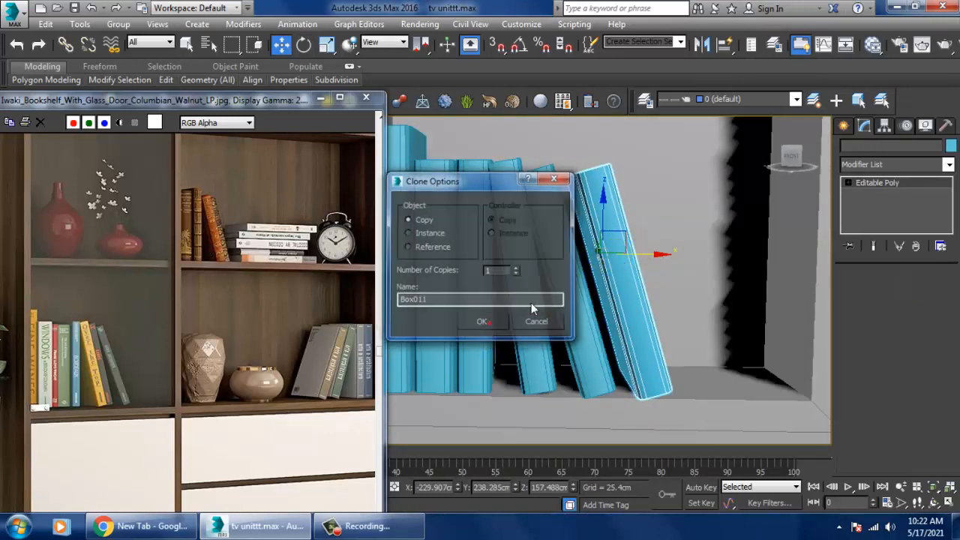
click(481, 322)
key(e)
mouse_move(658, 238)
mouse_down()
mouse_move(654, 225)
mouse_move(643, 253)
mouse_move(659, 277)
mouse_move(651, 269)
mouse_up()
key(w)
- Select all six books in the lower-left niche and mirror them on the X axis as a copy
scroll(649, 268, down, 5)
middle_drag(631, 267, 547, 278)
scroll(555, 278, down, 4)
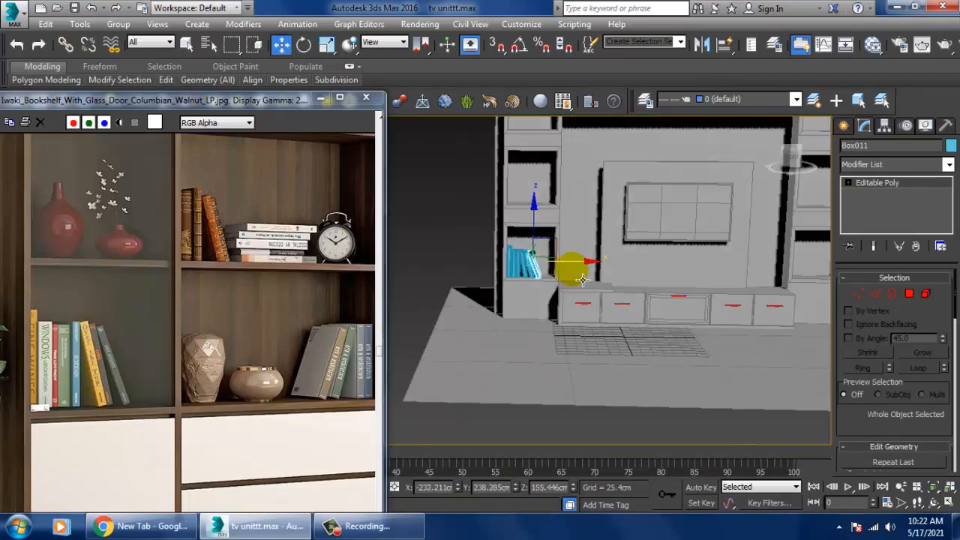
scroll(585, 278, up, 6)
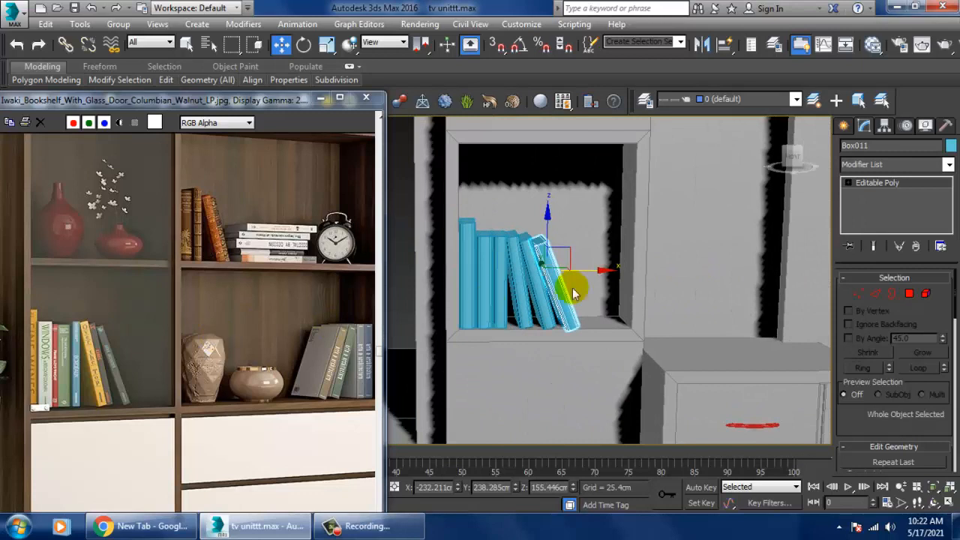
ctrl+click(553, 278)
ctrl+click(517, 294)
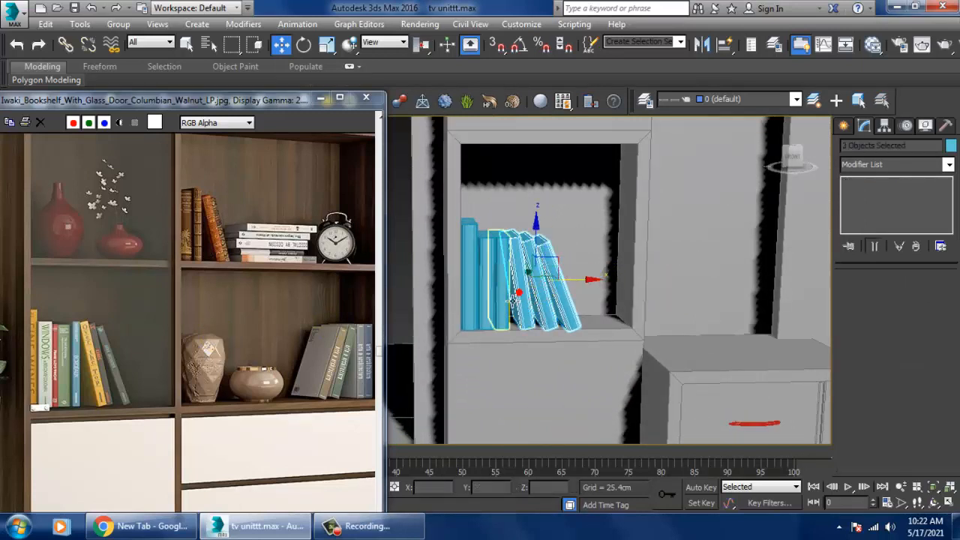
ctrl+click(512, 299)
ctrl+click(486, 296)
ctrl+click(468, 285)
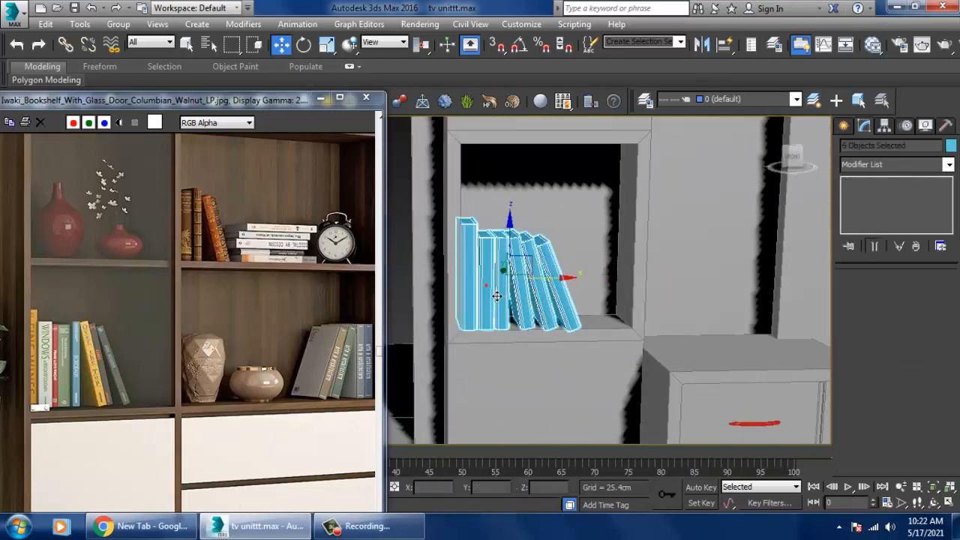
click(701, 44)
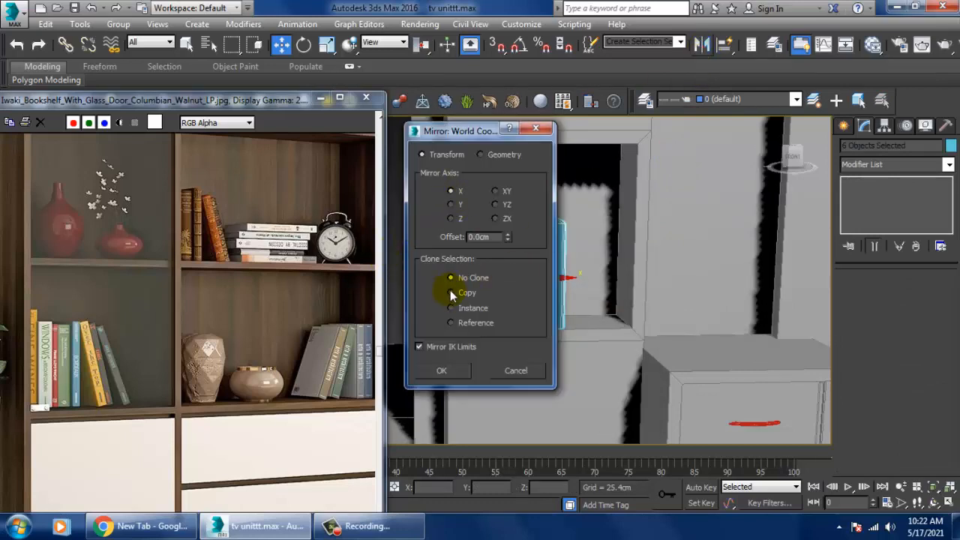
click(443, 371)
- Move the mirrored book set across to the lower-right niche so its tallest book stands against the outer side wall
scroll(638, 343, down, 8)
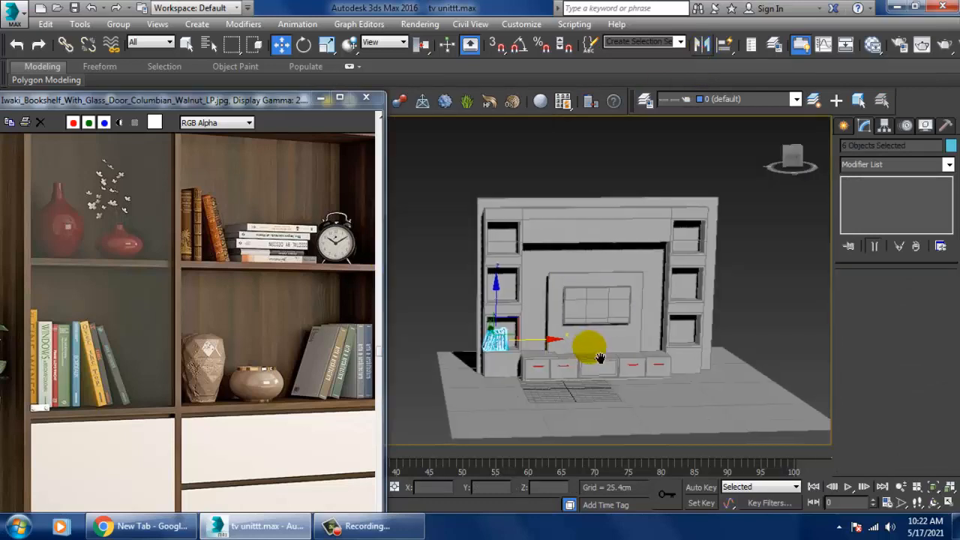
drag(553, 351, 745, 326)
key(z)
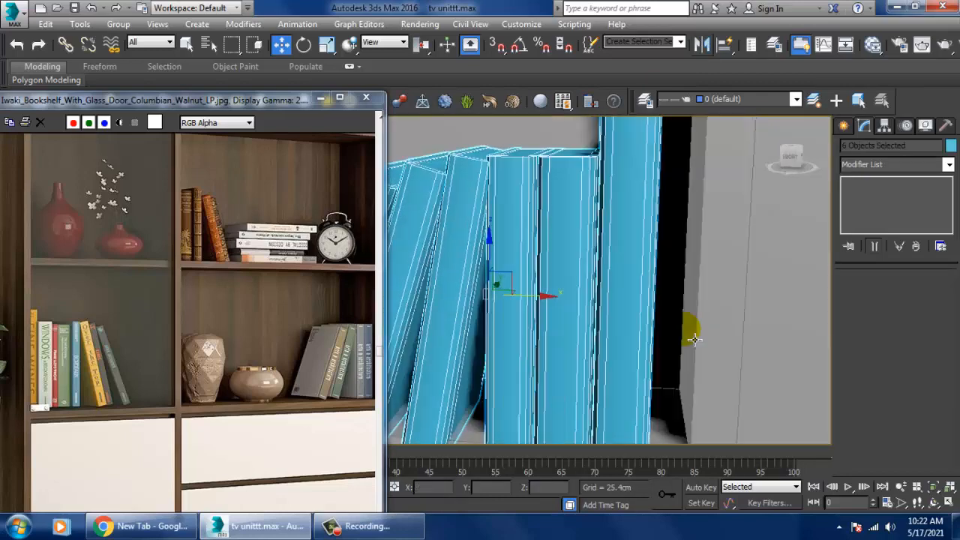
drag(675, 324, 682, 325)
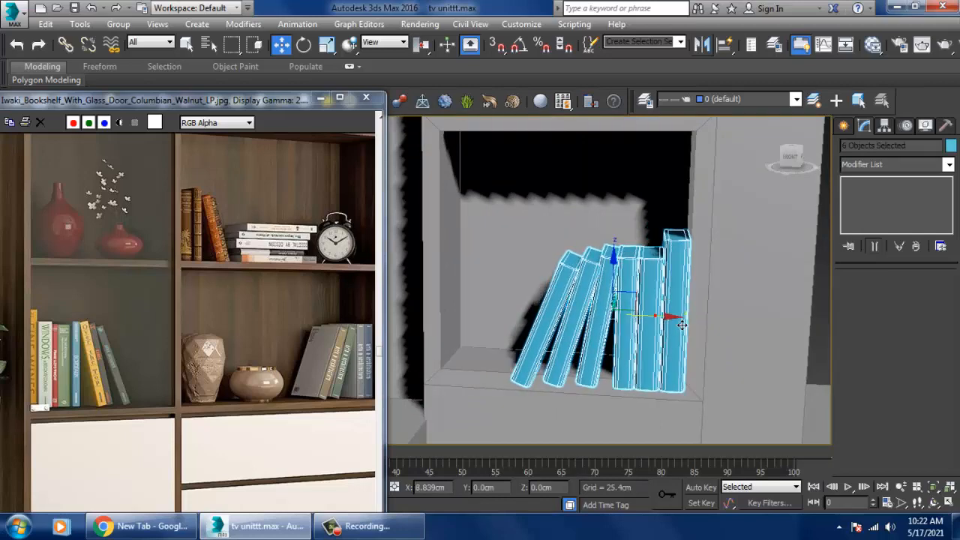
- Adjust the mirrored books' depth in the niche and raise them about 4.4 cm to rest on the shelf
alt+middle_drag(683, 324, 652, 361)
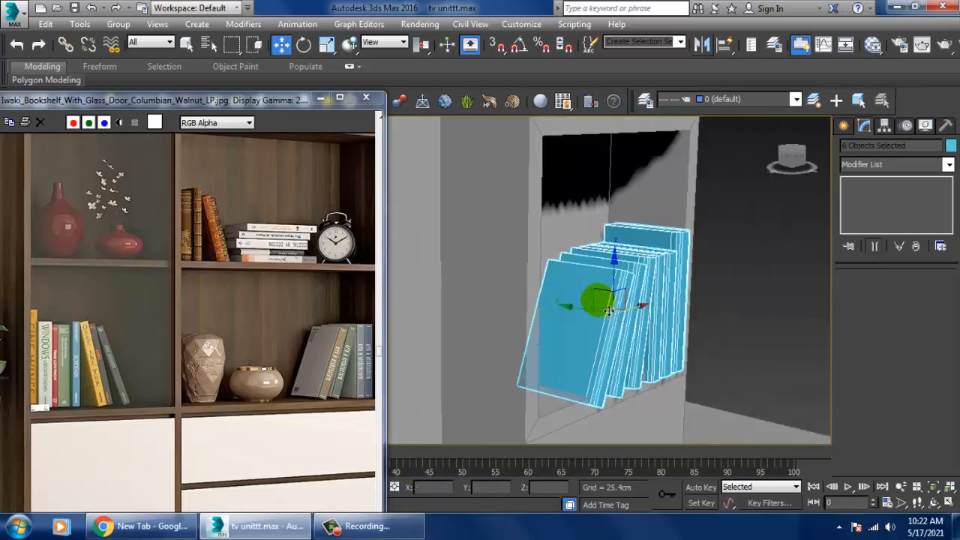
drag(591, 316, 586, 314)
scroll(593, 316, down, 5)
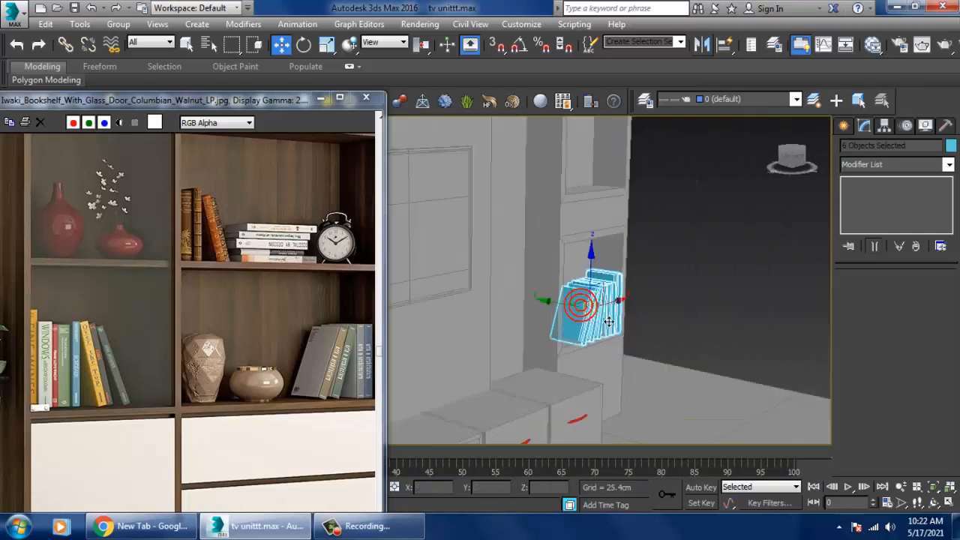
alt+middle_drag(606, 320, 544, 302)
scroll(621, 300, up, 6)
scroll(632, 300, down, 5)
scroll(567, 258, up, 4)
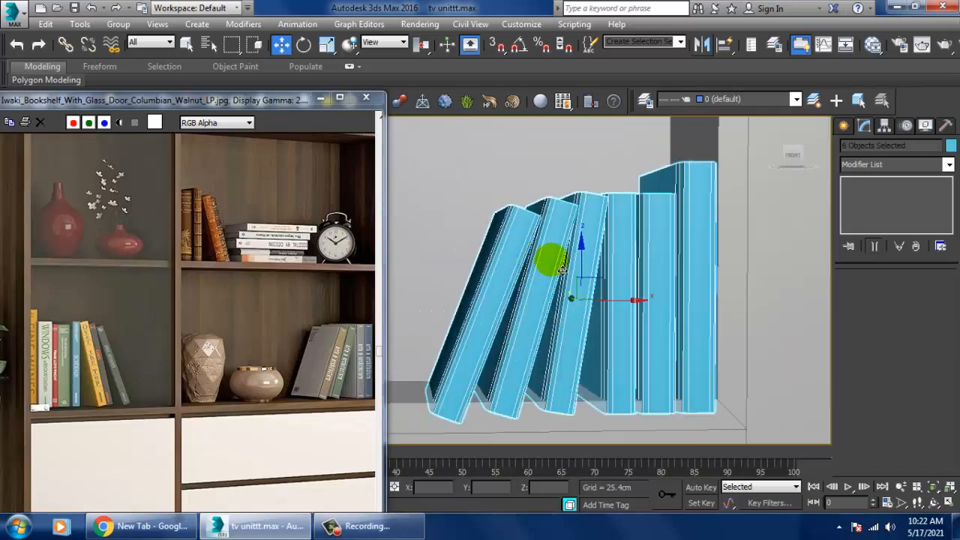
drag(591, 272, 582, 260)
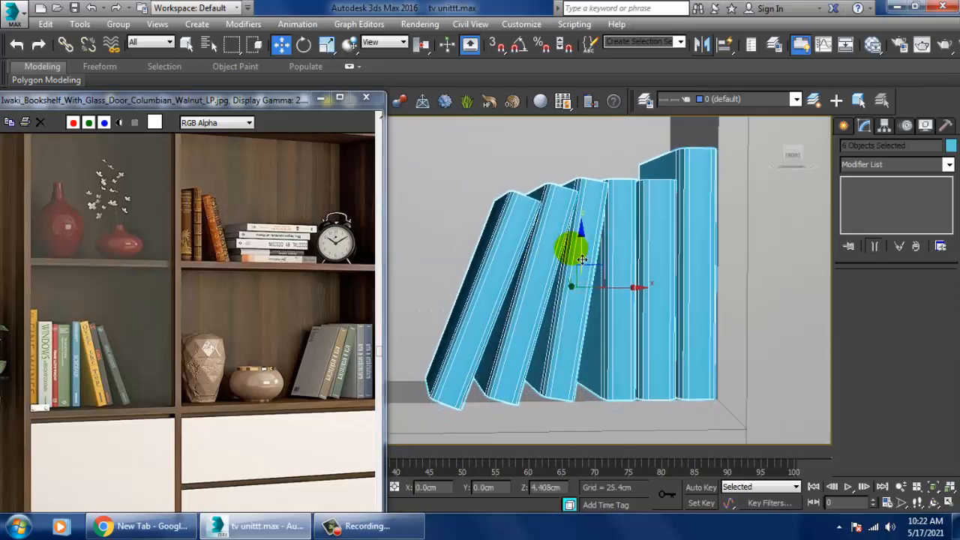
- Draw a half vase profile about 90 cm tall with the Line tool in the front view of the middle-left niche, standing on its shelf
scroll(686, 278, down, 6)
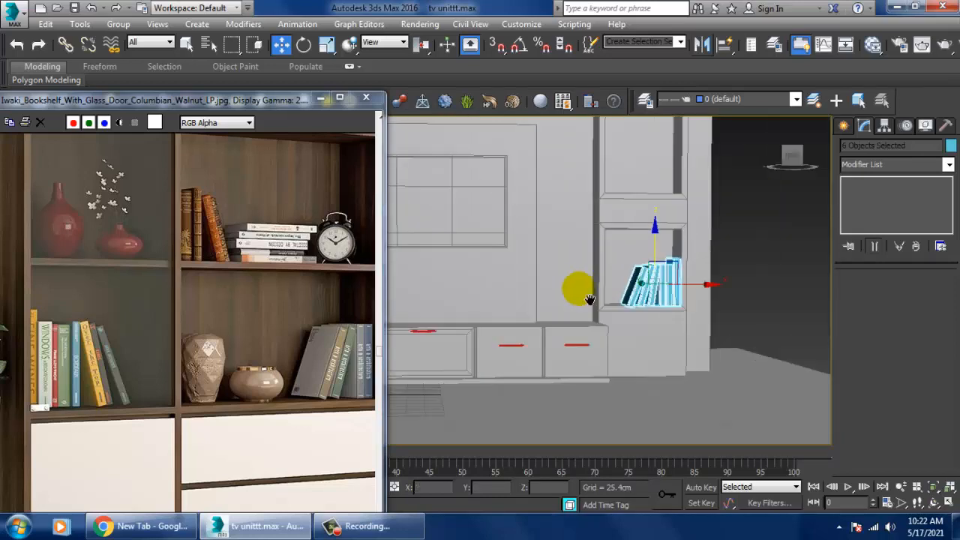
scroll(593, 289, up, 3)
scroll(594, 289, down, 3)
alt+middle_drag(568, 289, 535, 253)
scroll(536, 252, up, 5)
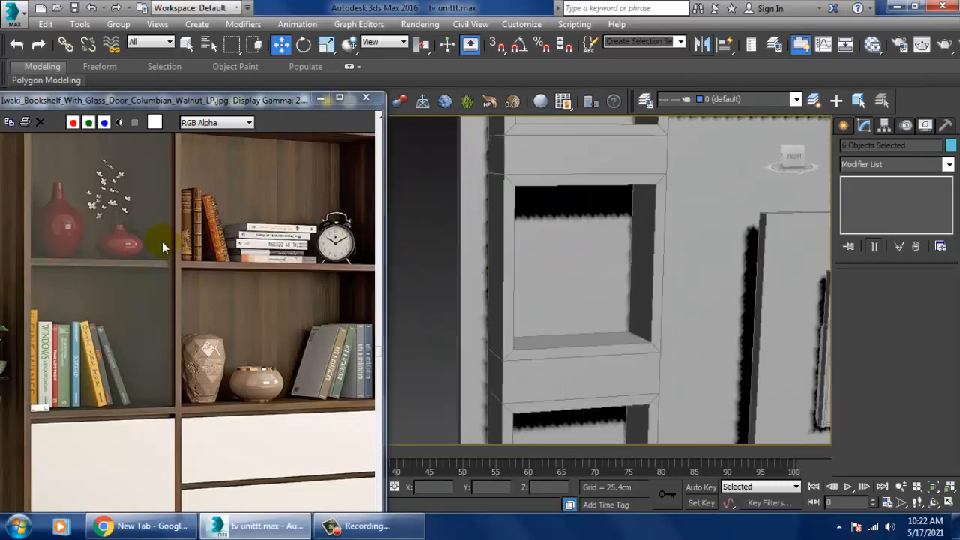
click(844, 126)
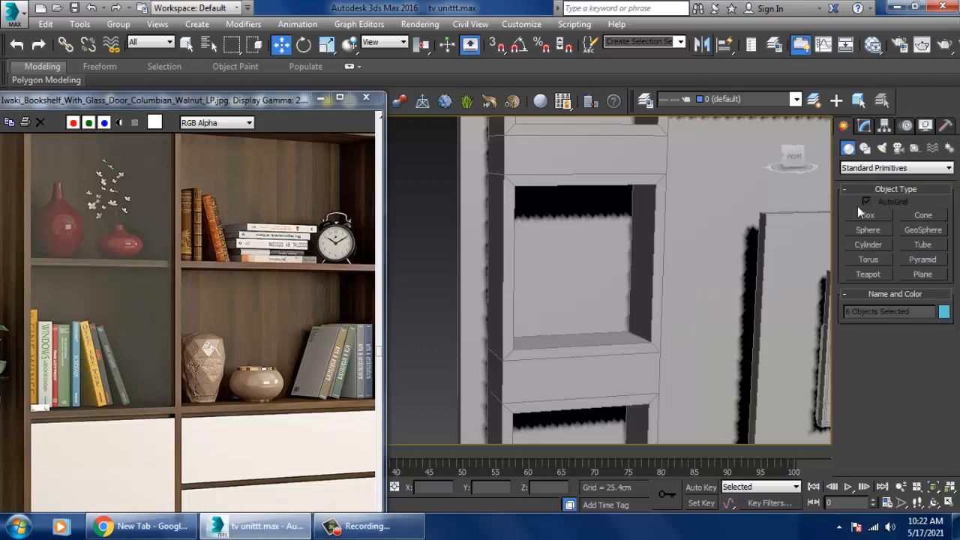
click(866, 150)
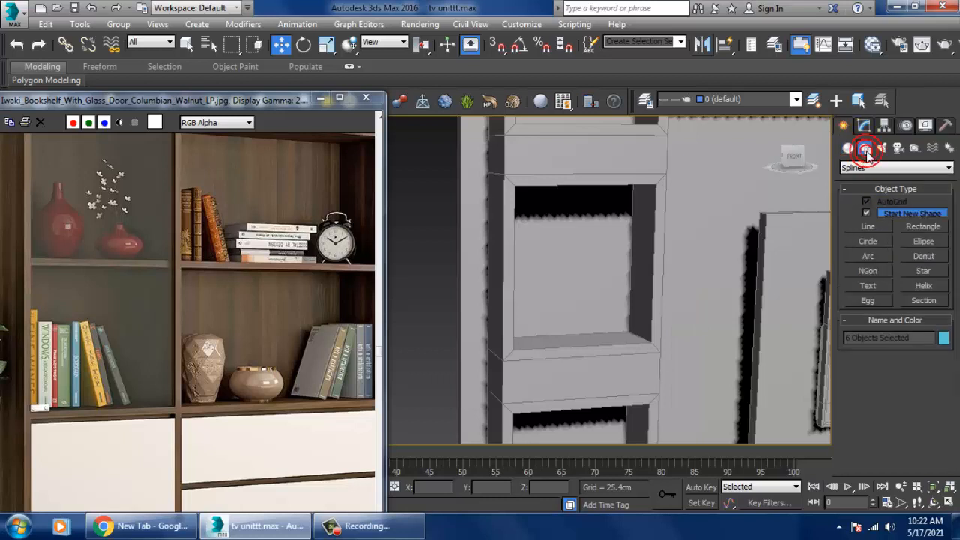
click(868, 229)
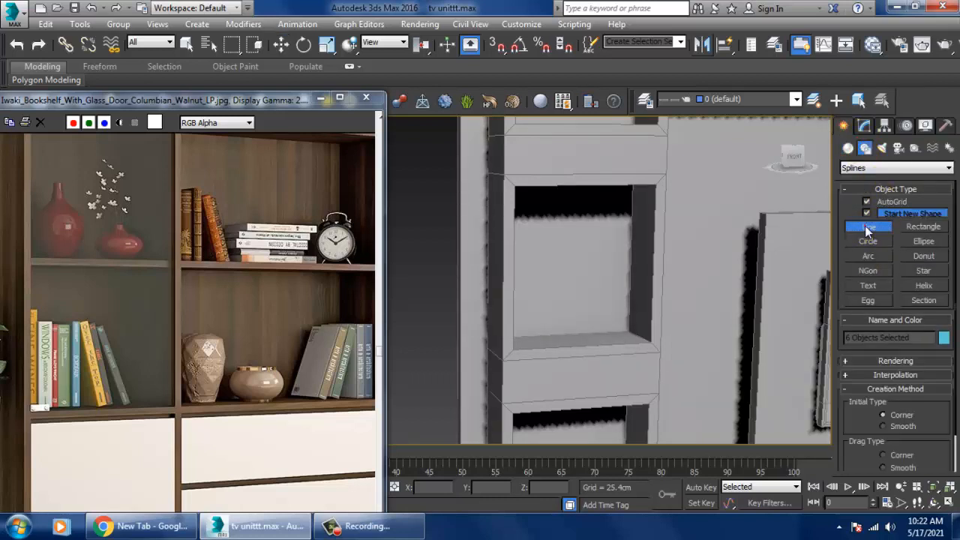
key(alt+w)
middle_drag(698, 174, 635, 257)
key(alt+w)
scroll(636, 207, up, 2)
middle_drag(609, 216, 622, 263)
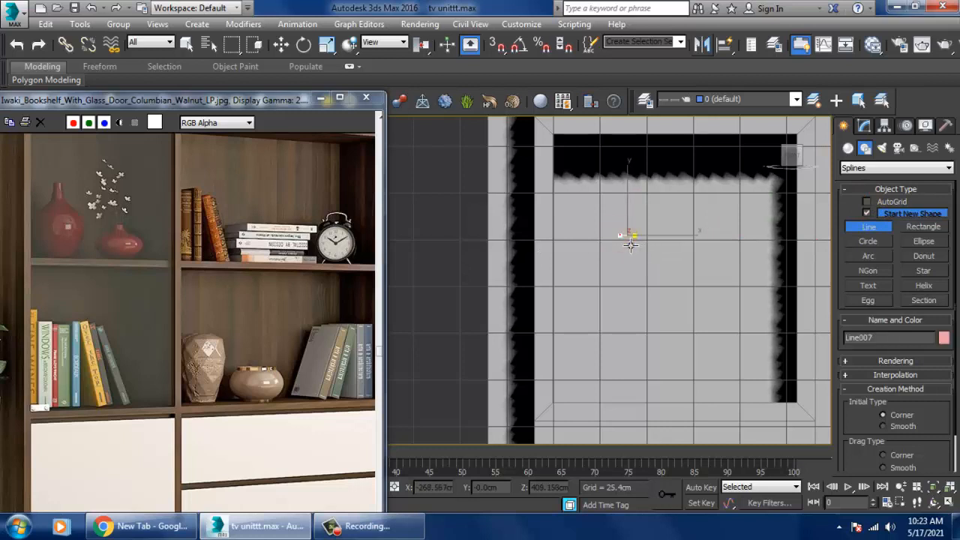
click(622, 236)
click(620, 273)
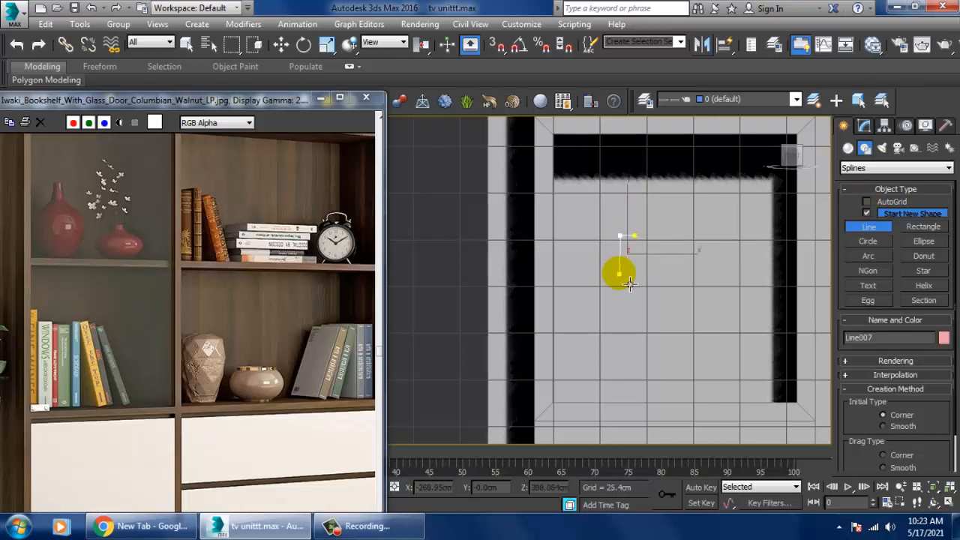
click(593, 317)
click(610, 403)
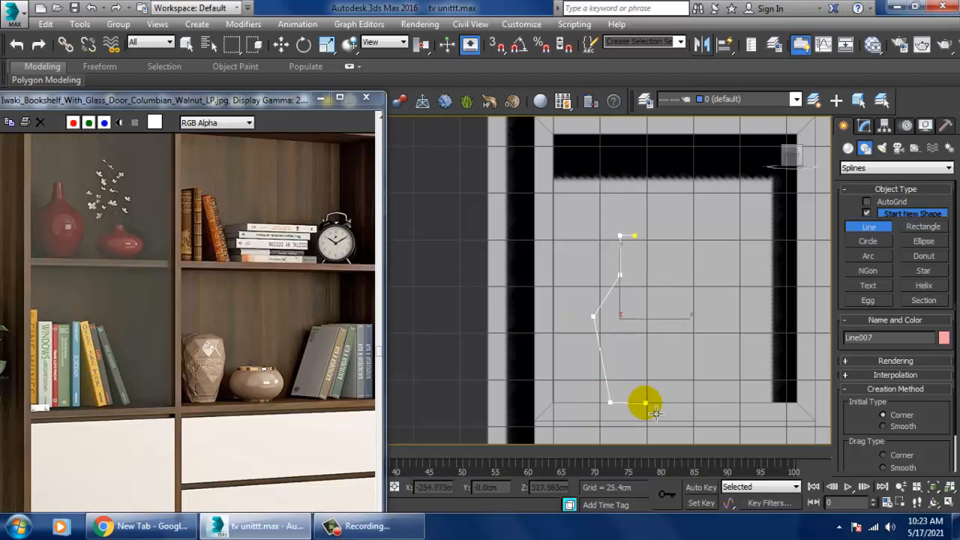
right_click(646, 404)
- Fillet the vertex at the vase profile's widest point into a broad, smooth belly curve
middle_drag(680, 299, 663, 244)
scroll(697, 222, up, 4)
scroll(664, 244, down, 2)
key(1)
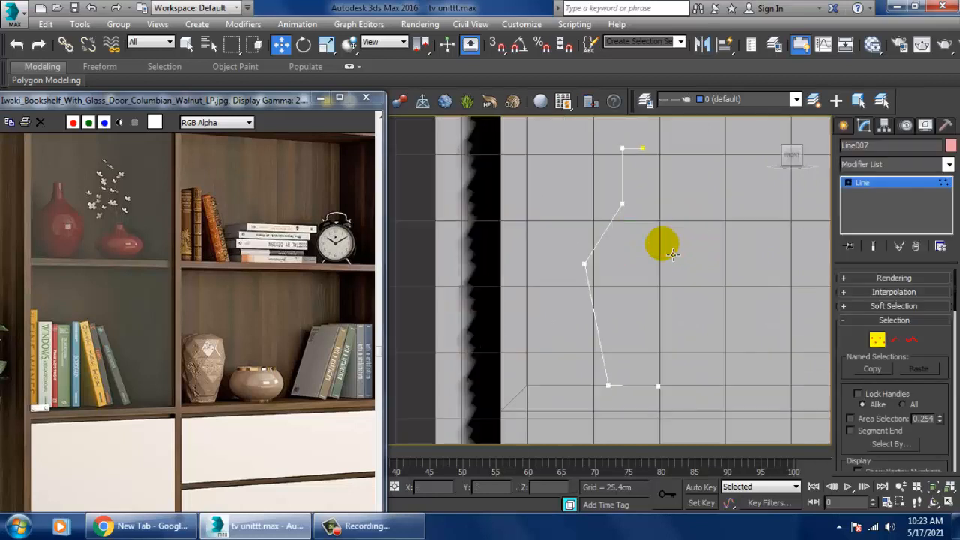
click(849, 184)
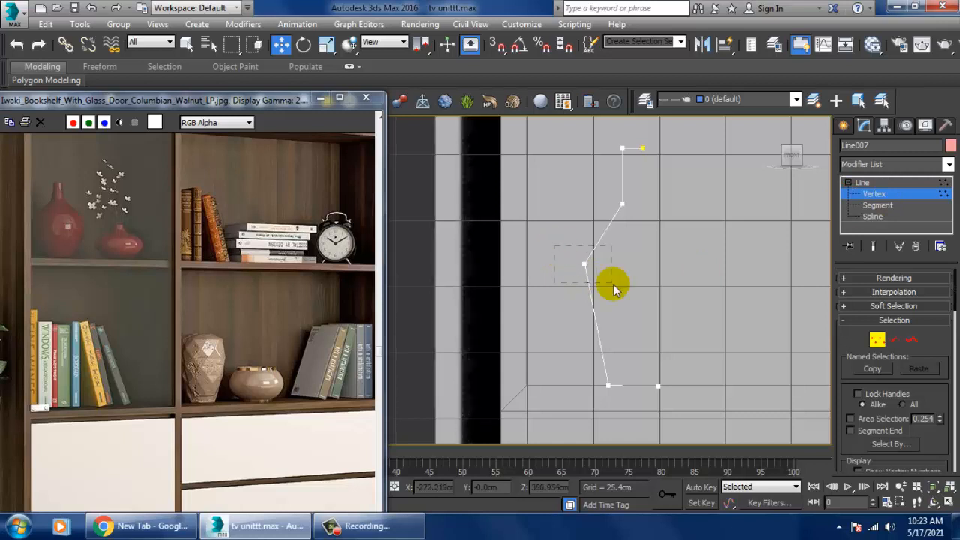
drag(613, 285, 613, 286)
scroll(937, 340, down, 6)
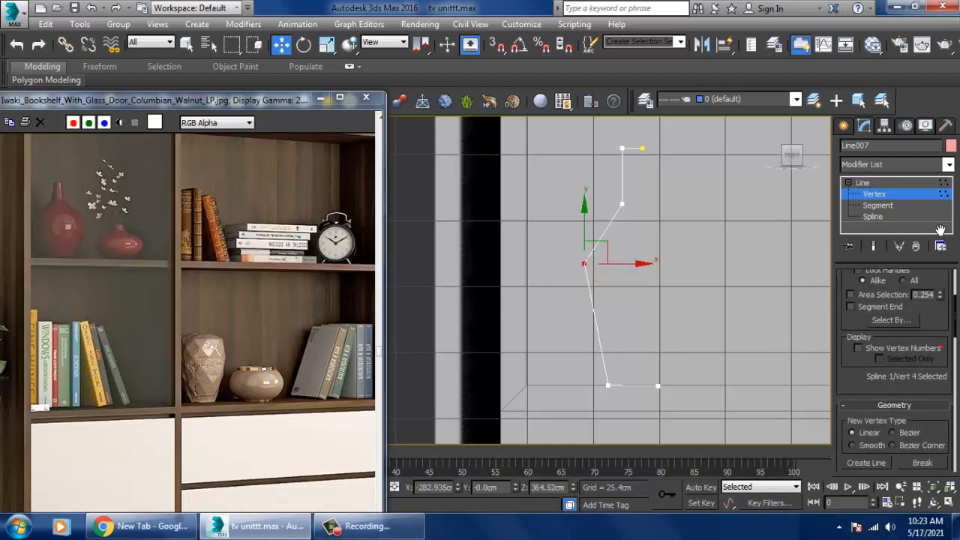
drag(938, 380, 931, 260)
click(866, 437)
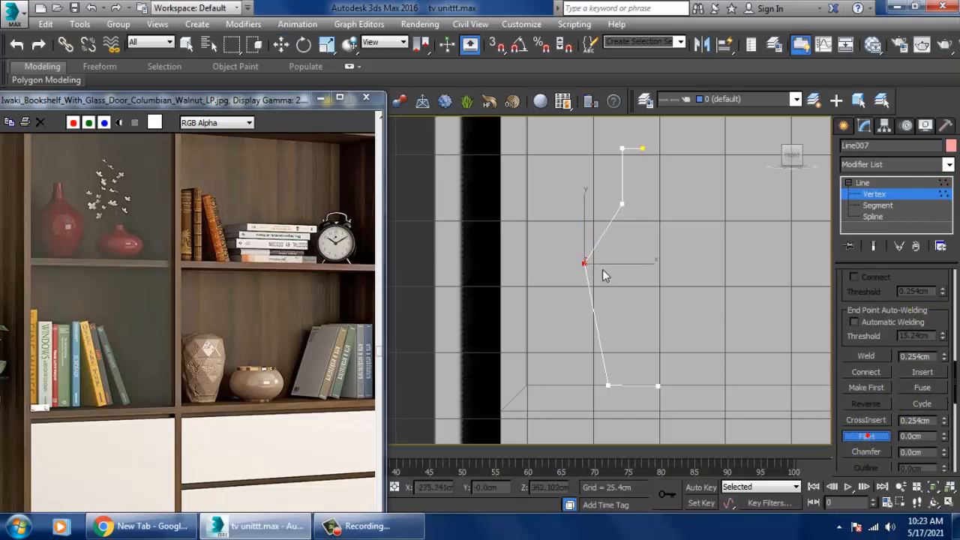
drag(585, 262, 574, 223)
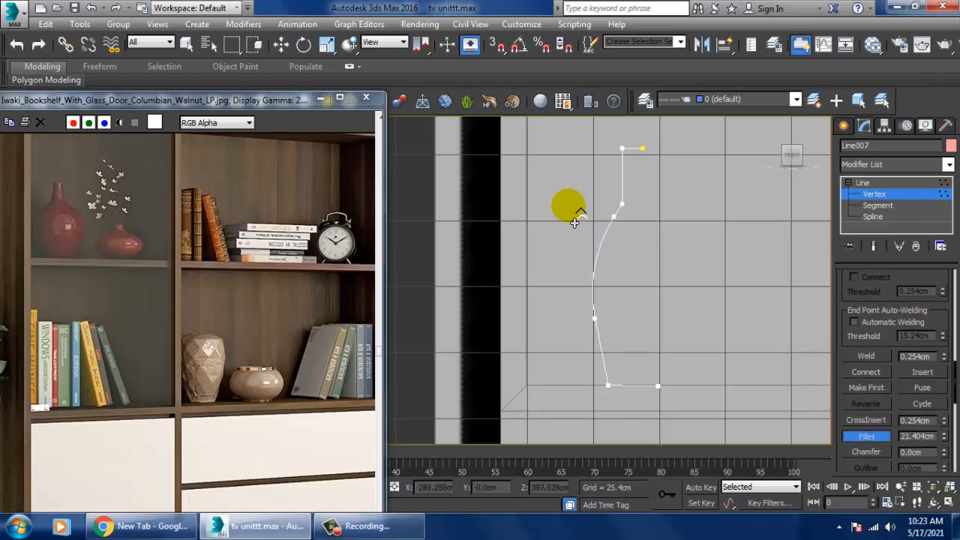
- Fillet the vase profile's base corner, neck bend and rim corner with small radii
click(609, 386)
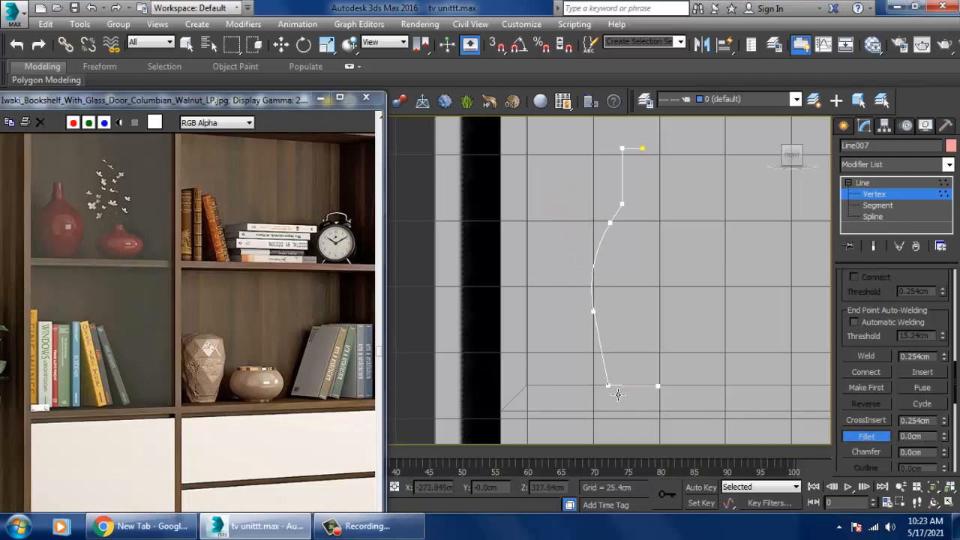
drag(608, 385, 610, 384)
middle_drag(711, 252, 713, 282)
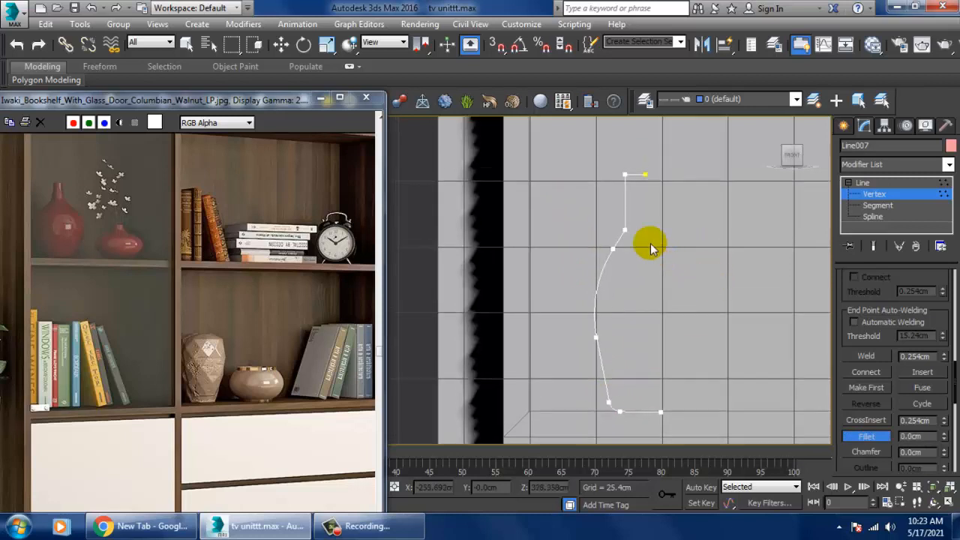
drag(622, 231, 623, 231)
click(626, 177)
drag(617, 180, 617, 170)
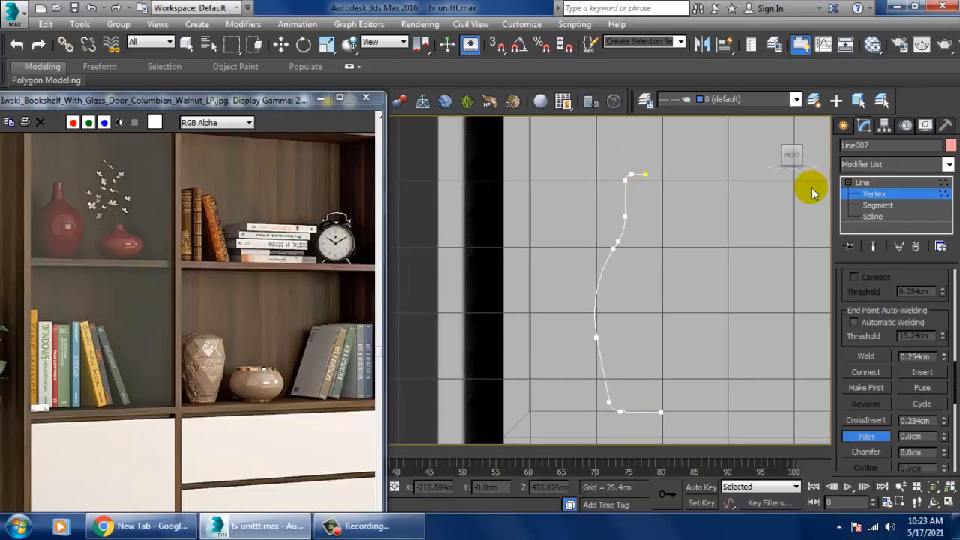
- Finish the vertex editing and apply a Lathe modifier to the whole vase profile
click(888, 181)
key(w)
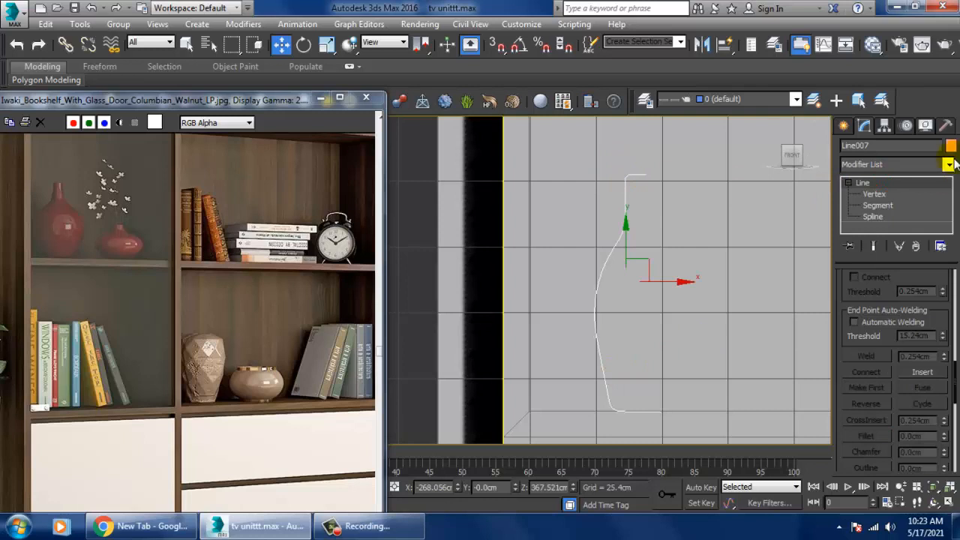
click(877, 164)
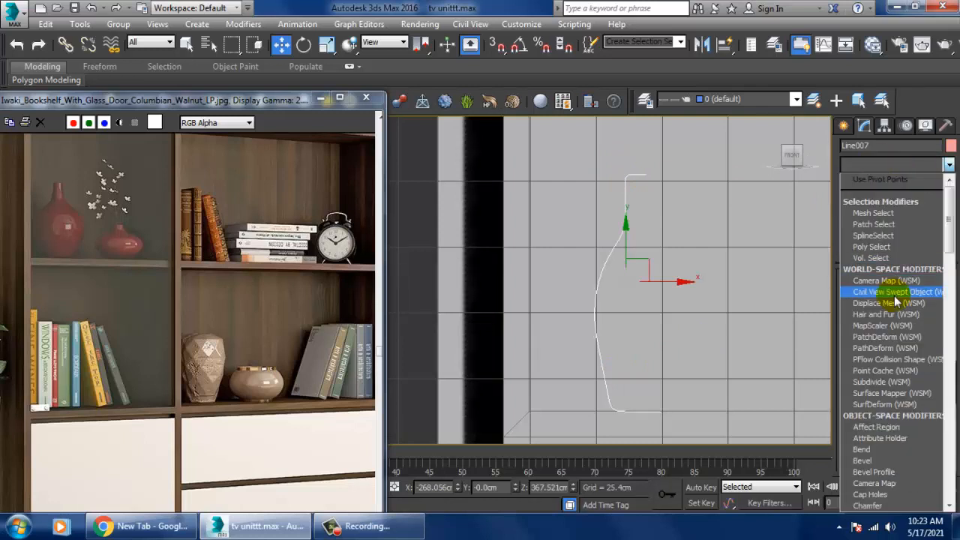
key(l)
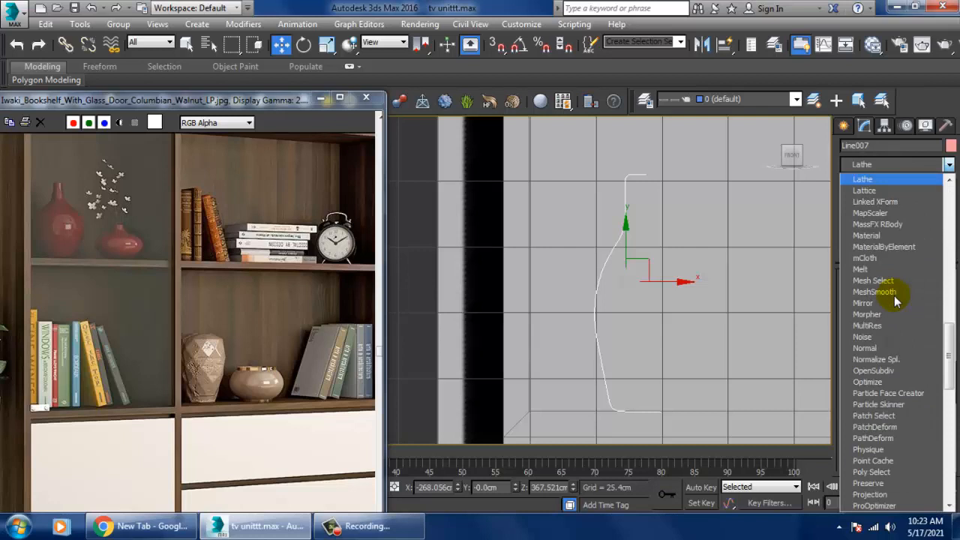
click(878, 180)
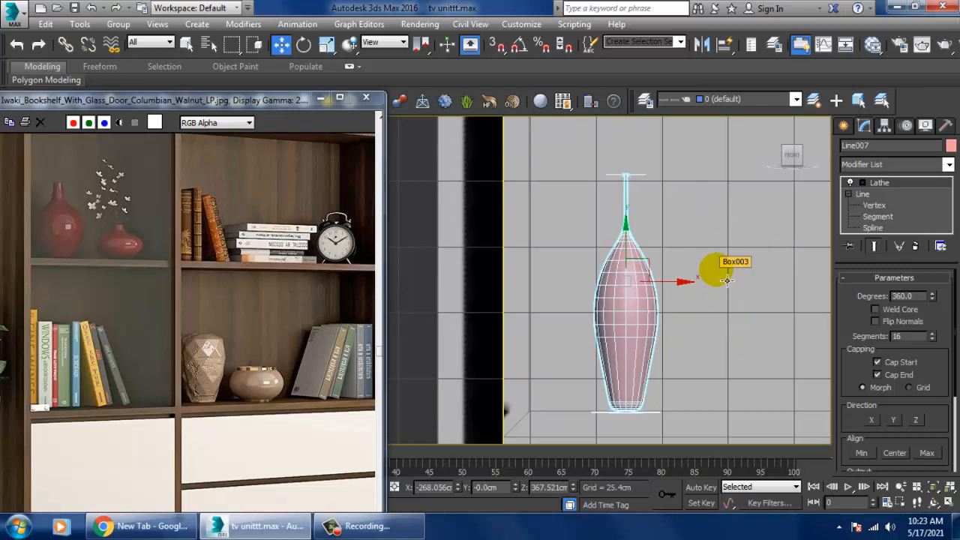
- Try the X and Z directions for the vase's lathe and return the direction to Y
click(871, 421)
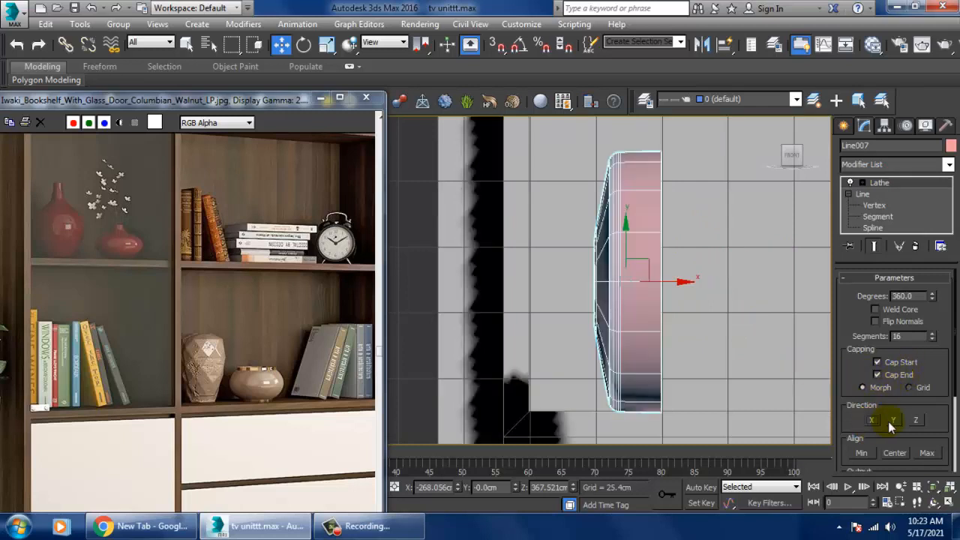
click(893, 420)
click(915, 421)
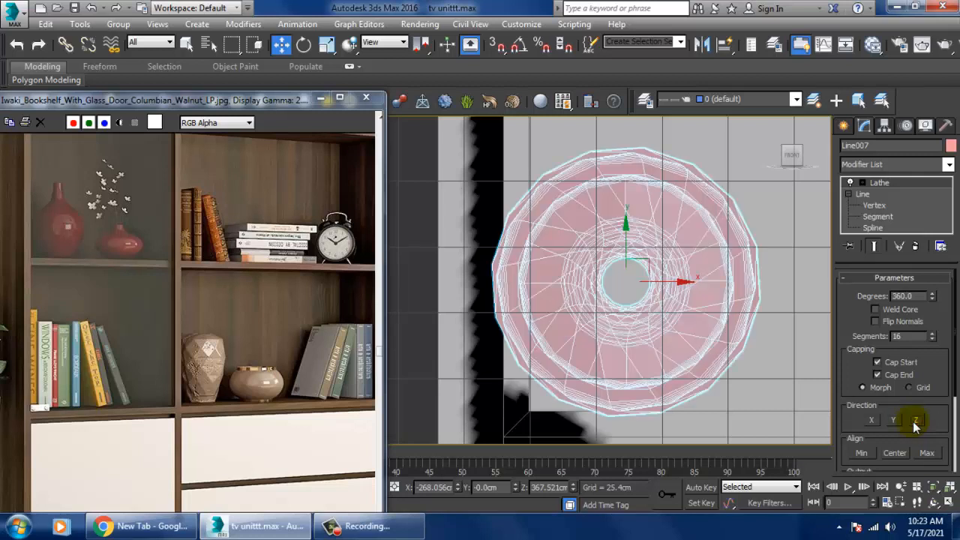
click(894, 421)
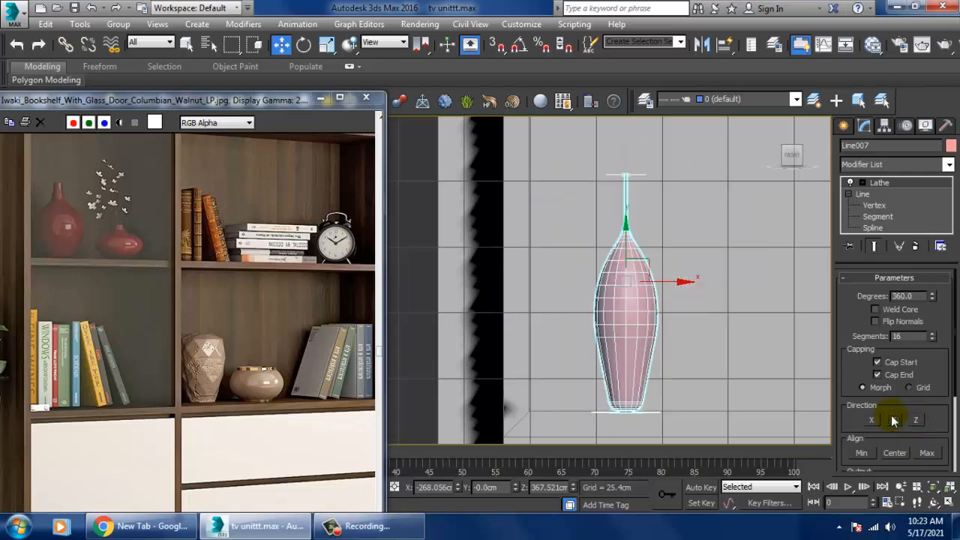
- Try the Min alignment for the vase's lathe and set the alignment to Max
click(863, 456)
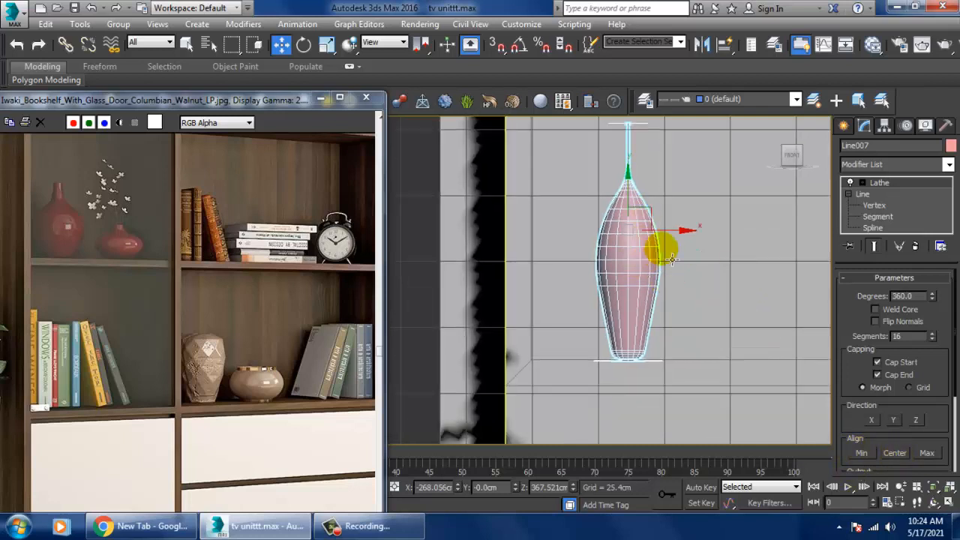
click(927, 454)
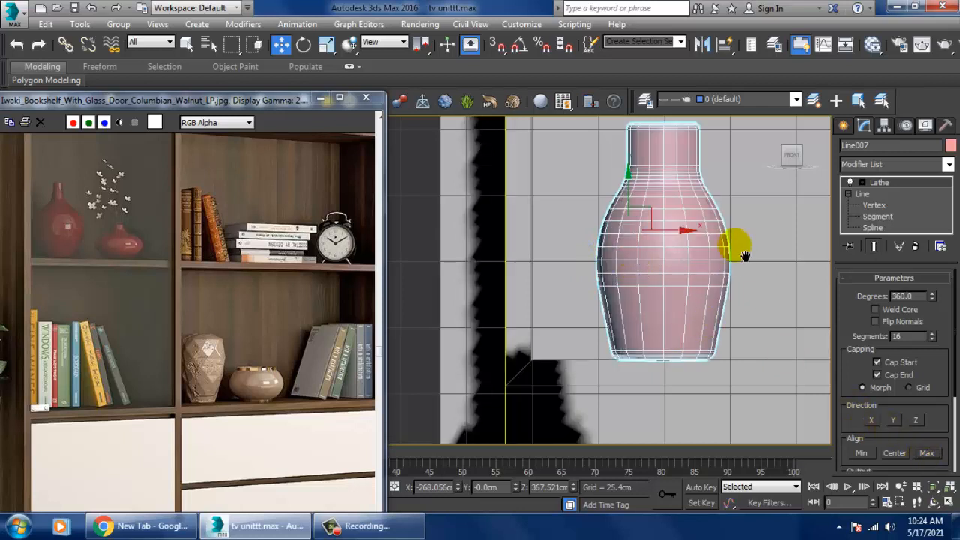
middle_drag(740, 246, 740, 272)
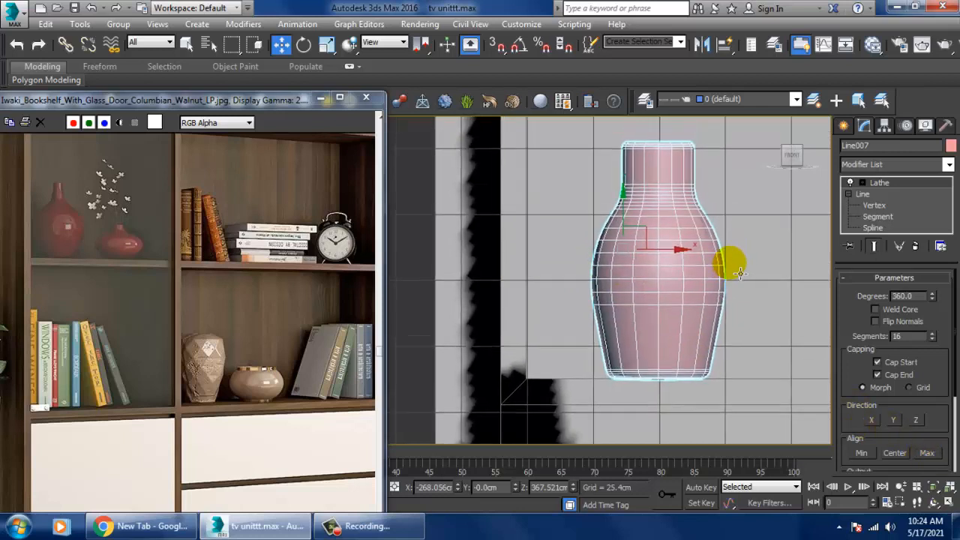
- Open the vase profile's vertices for editing with the lathed end result displayed
click(874, 205)
click(873, 246)
middle_drag(670, 216, 691, 243)
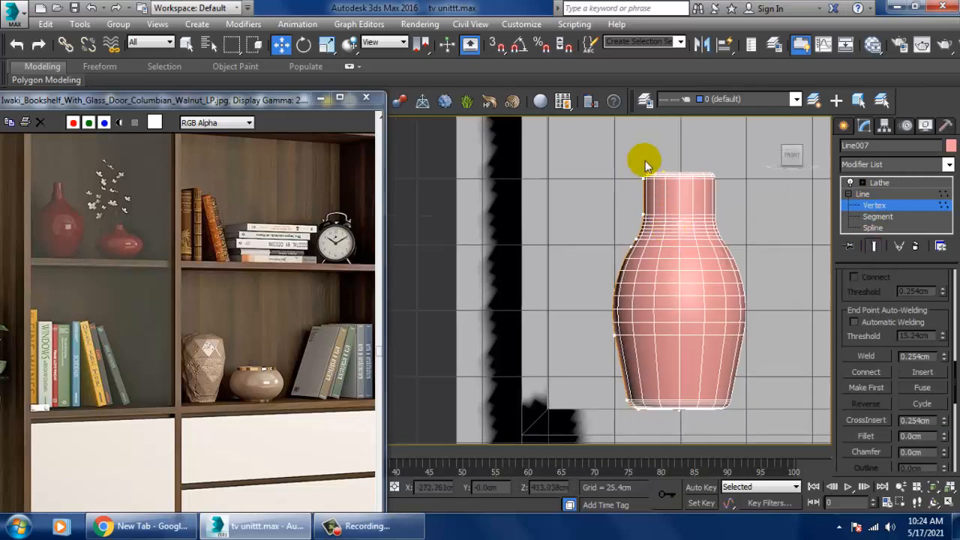
- Try moving the end vertex at the centre of the vase's base along X and undo the move
drag(669, 366, 718, 453)
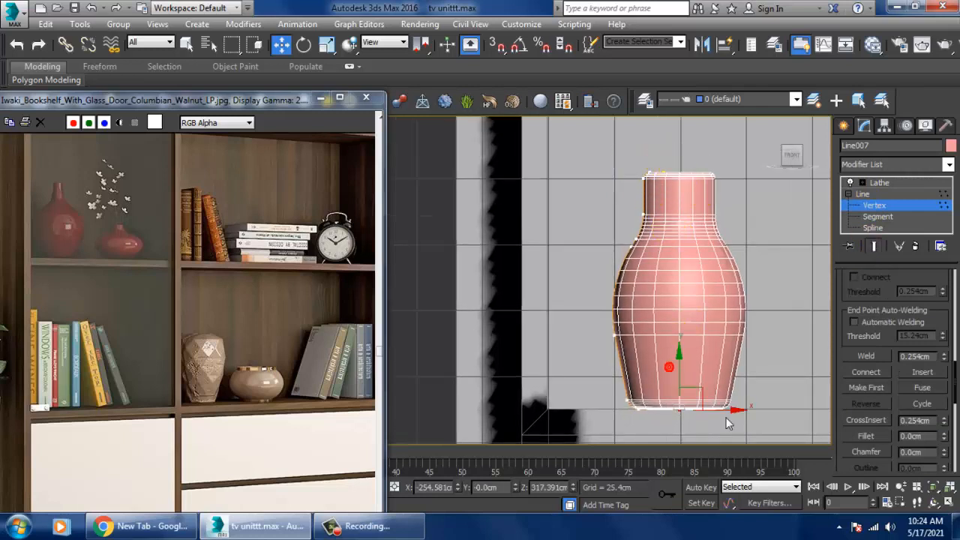
drag(741, 414, 727, 420)
key(ctrl+z)
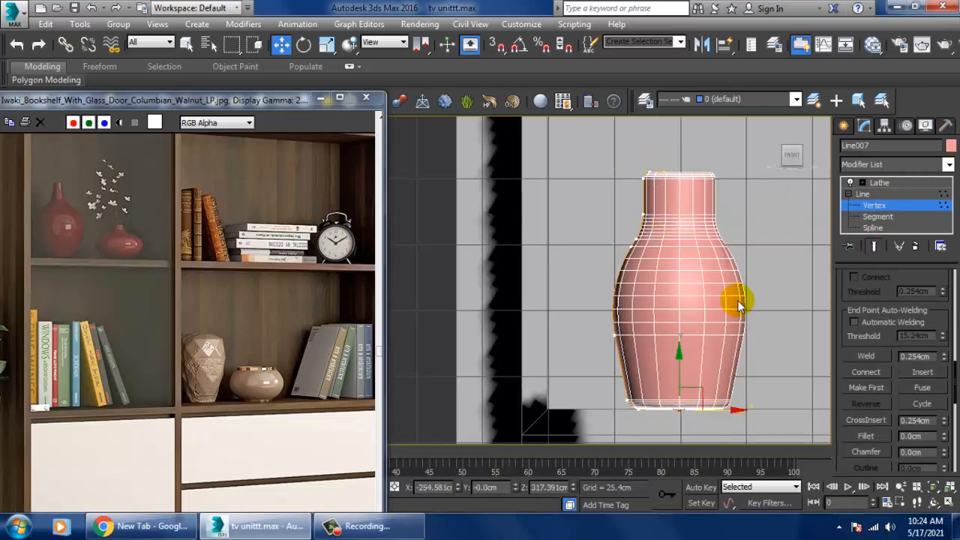
- Switch to wireframe display and move the profile's neck and rim vertices about 7 cm along X to narrow the neck
key(F3)
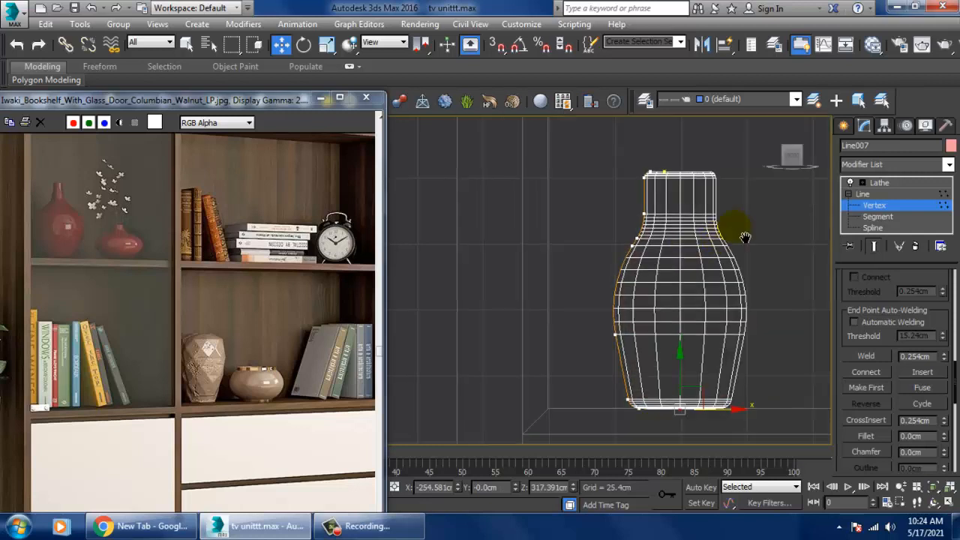
middle_drag(744, 403, 743, 390)
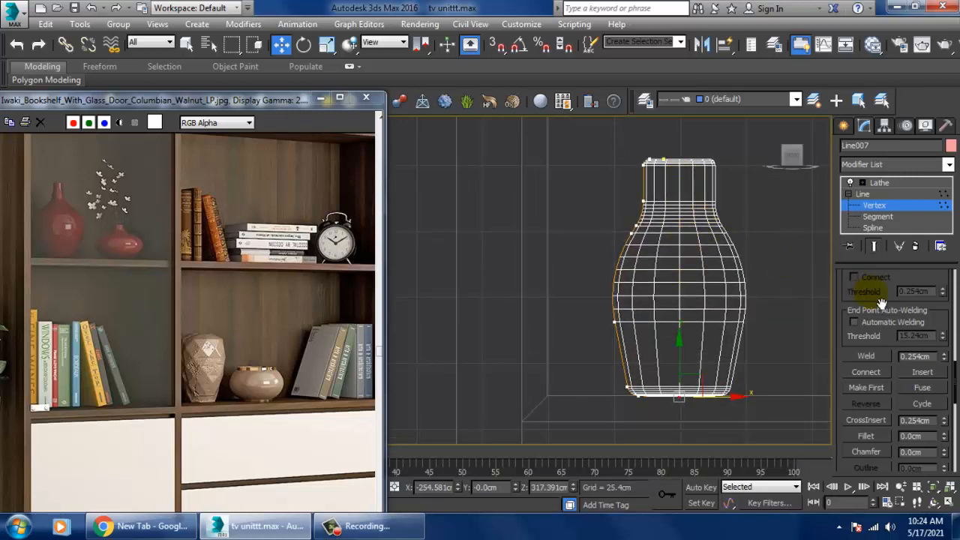
mouse_move(618, 193)
mouse_down()
mouse_move(664, 232)
mouse_move(712, 212)
mouse_move(685, 189)
mouse_move(720, 163)
mouse_move(751, 161)
mouse_up()
scroll(665, 155, up, 4)
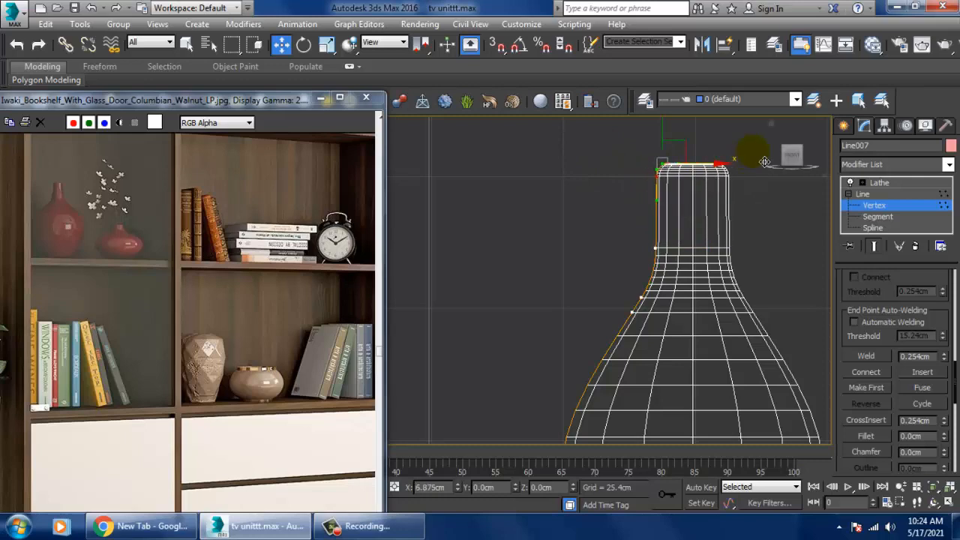
- Move the profile's widest vertex slightly outward, adjust its tangent handle and convert the vertex to Smooth for a rounder belly
middle_drag(682, 304, 708, 344)
scroll(684, 217, down, 2)
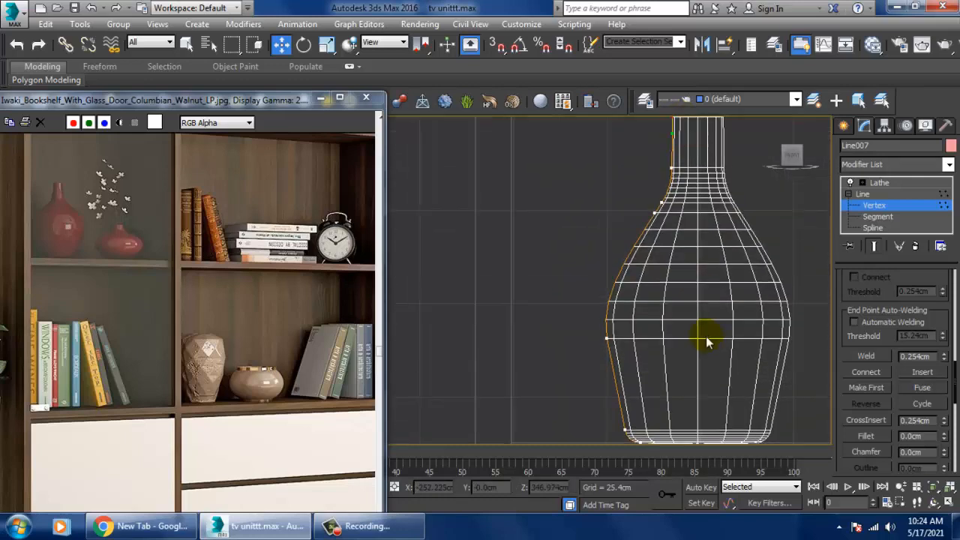
middle_drag(698, 282, 697, 244)
middle_drag(640, 298, 650, 317)
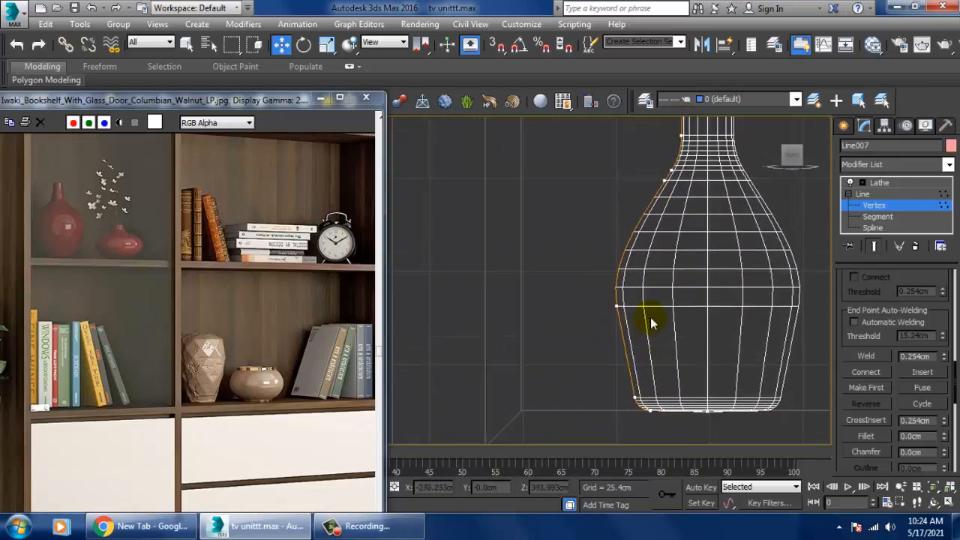
drag(597, 280, 660, 317)
middle_drag(660, 310, 662, 334)
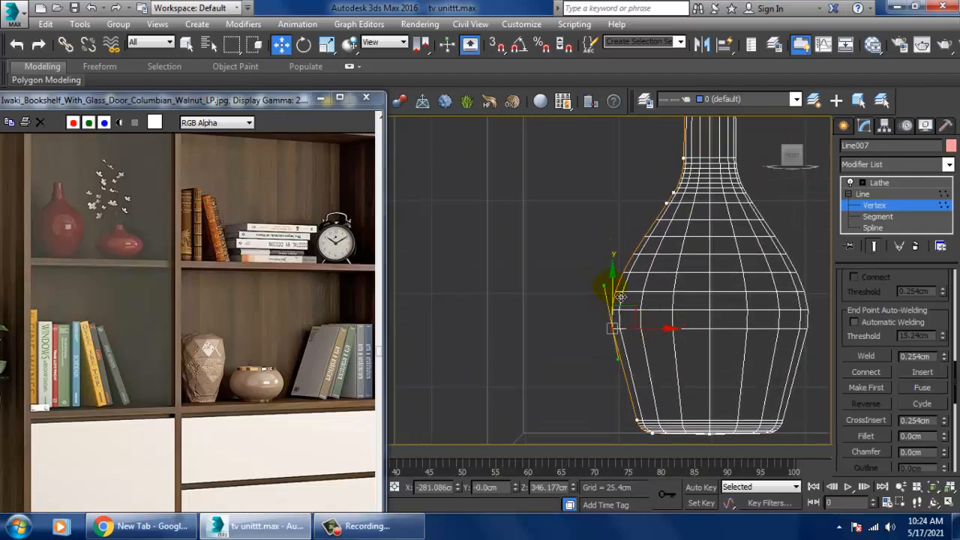
mouse_move(610, 279)
mouse_down()
mouse_move(604, 244)
mouse_move(615, 292)
mouse_up()
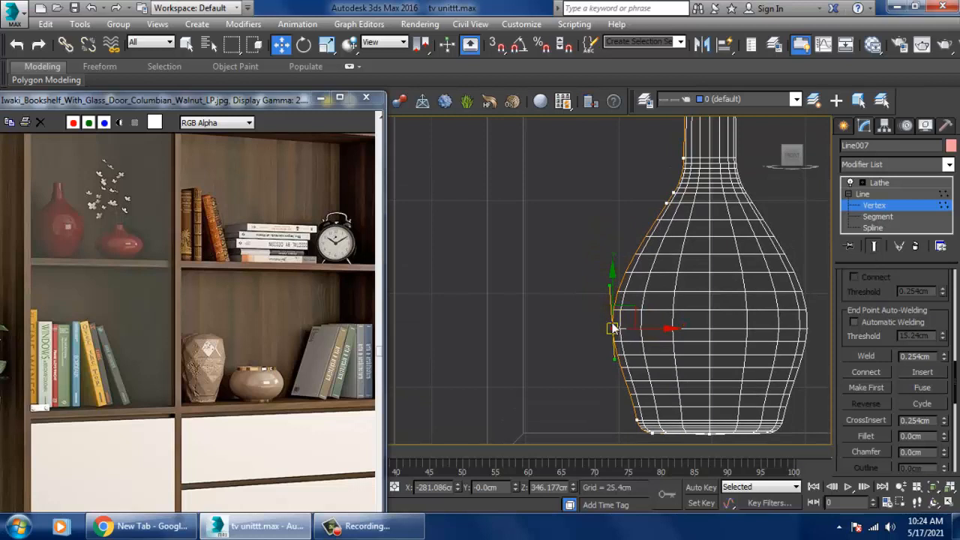
right_click(613, 328)
click(539, 307)
right_click(611, 327)
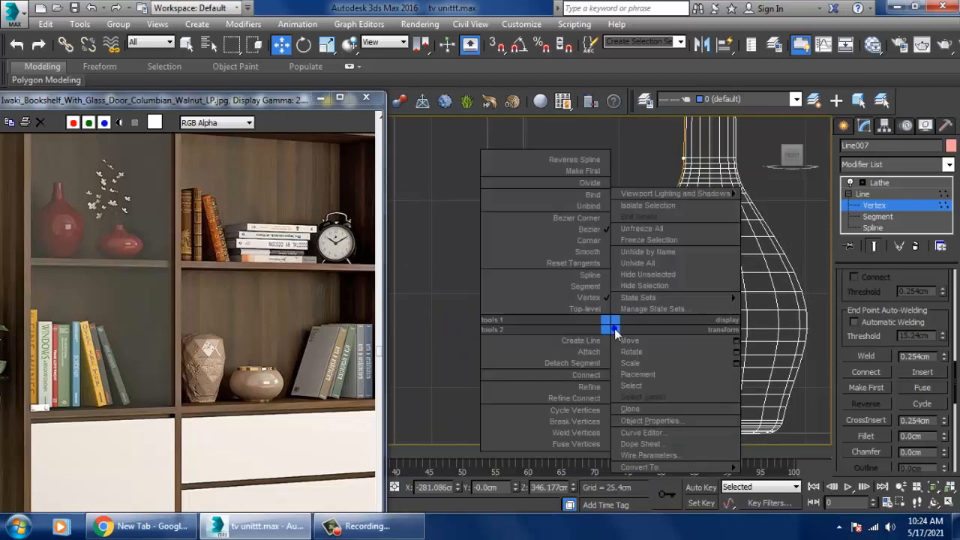
click(588, 253)
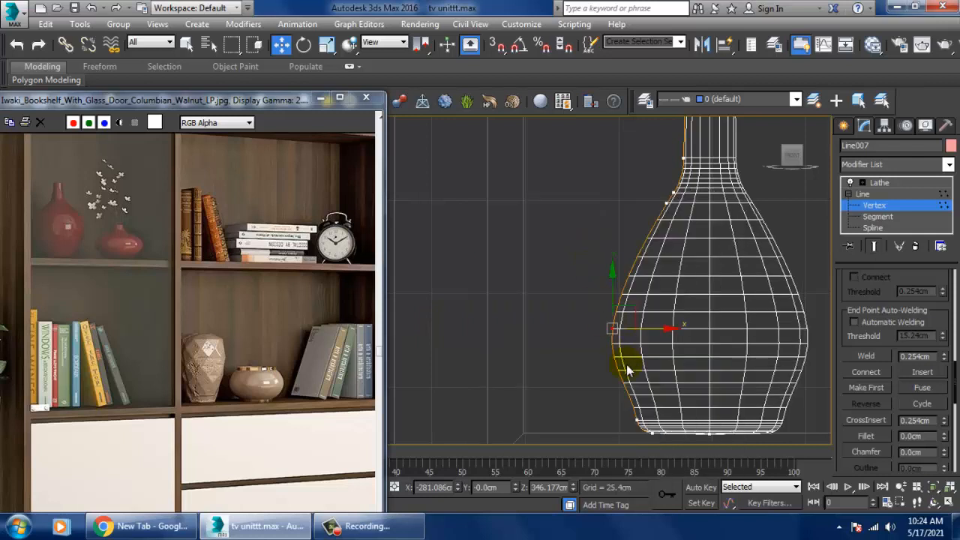
- Raise the vertex at the base of the vase's neck by about 6 cm and finish the vertex editing at the Lathe level
scroll(726, 313, down, 5)
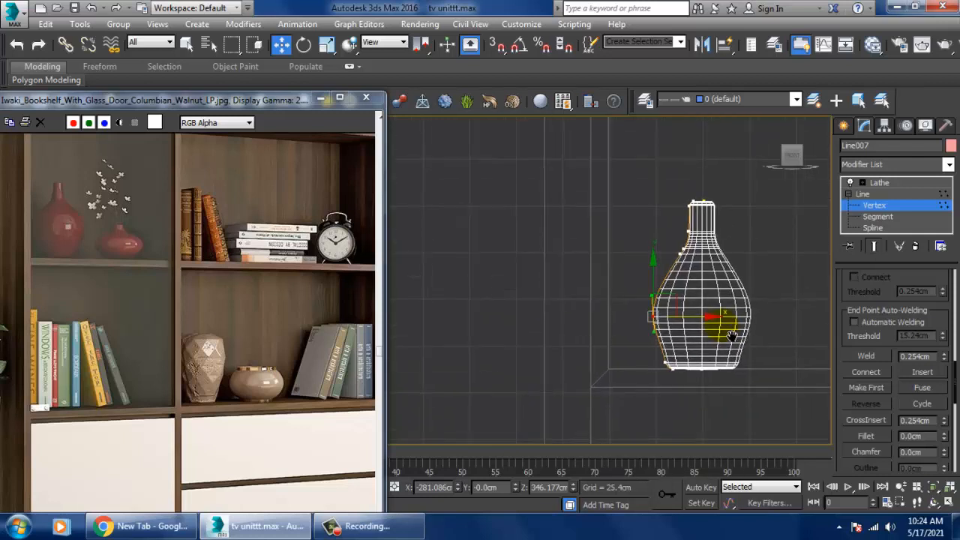
middle_drag(678, 289, 682, 293)
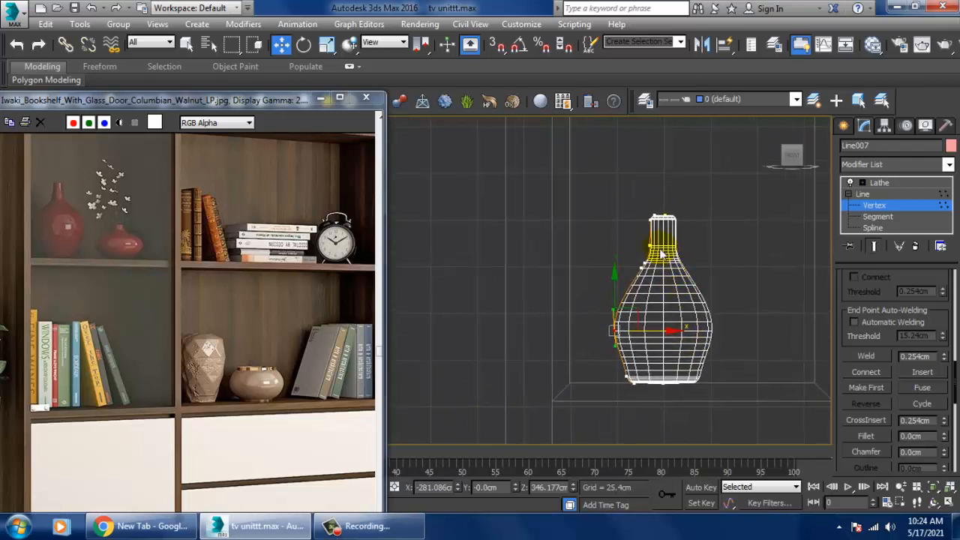
scroll(665, 277, up, 2)
click(646, 290)
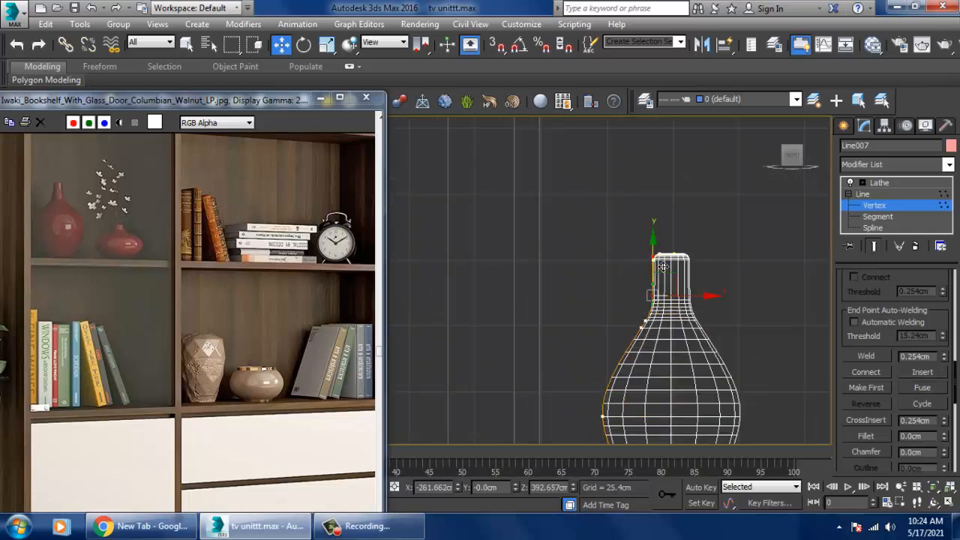
drag(664, 266, 674, 253)
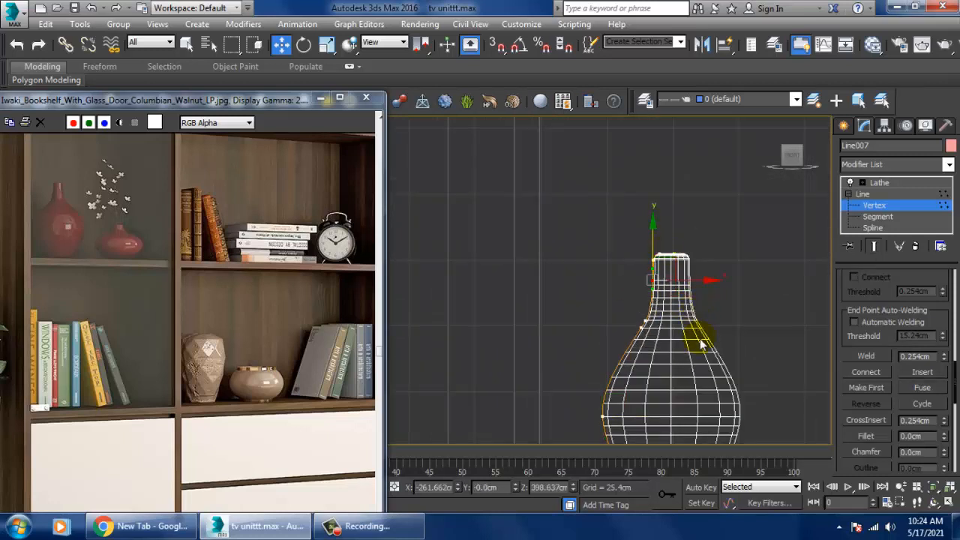
drag(658, 356, 658, 357)
drag(640, 276, 641, 270)
key(alt+w)
alt+middle_drag(755, 391, 736, 391)
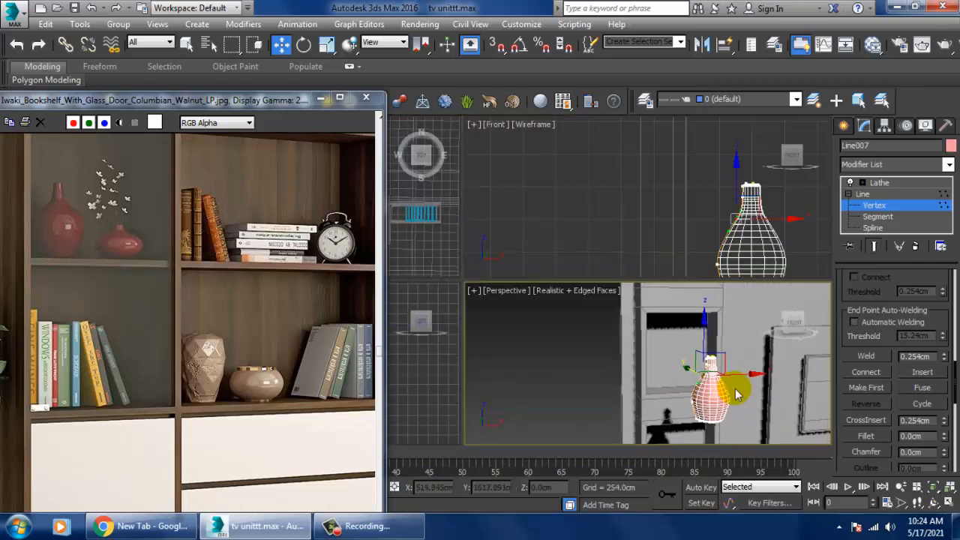
key(alt+w)
click(891, 191)
click(893, 182)
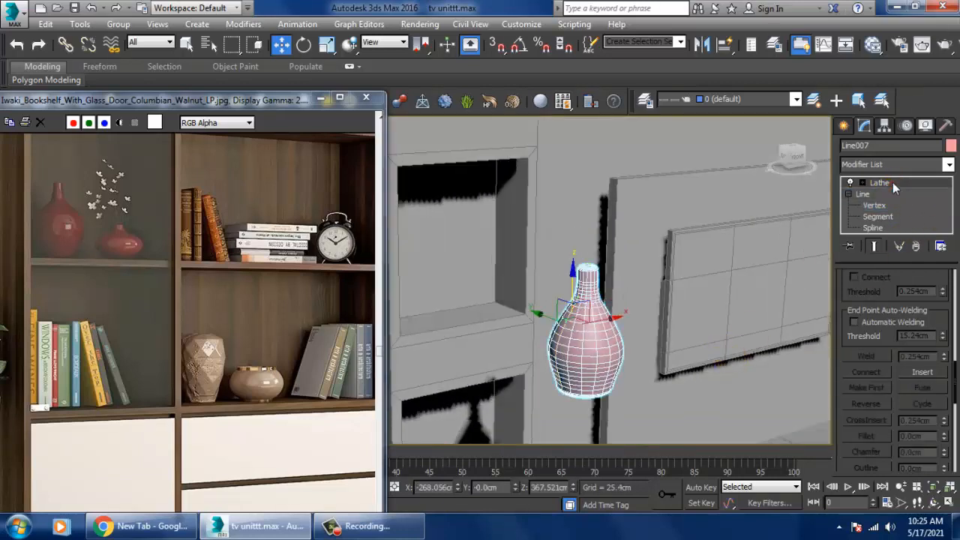
- Move the vase back along Y into the shelf niche, to about Y 216 cm
alt+middle_drag(679, 291, 753, 293)
middle_drag(615, 310, 704, 339)
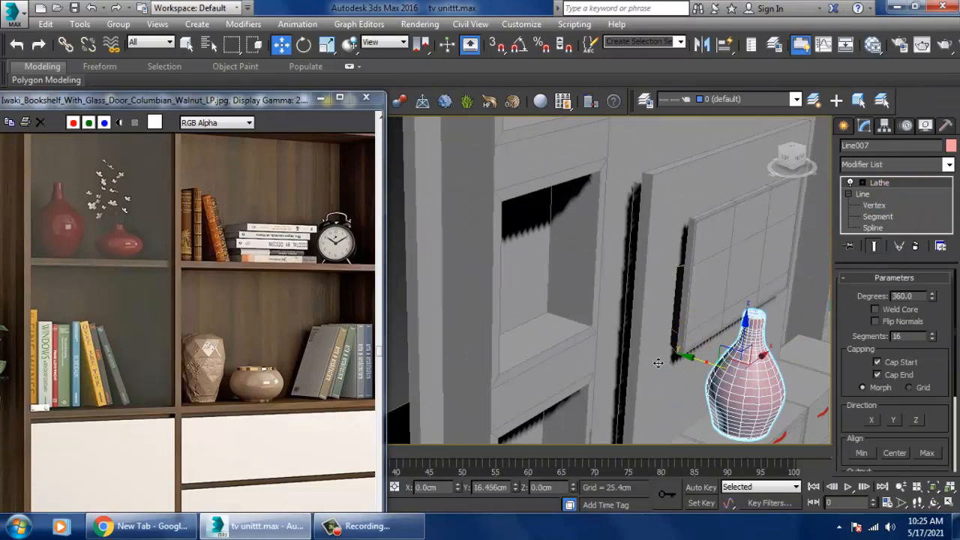
drag(704, 339, 478, 331)
scroll(580, 307, up, 4)
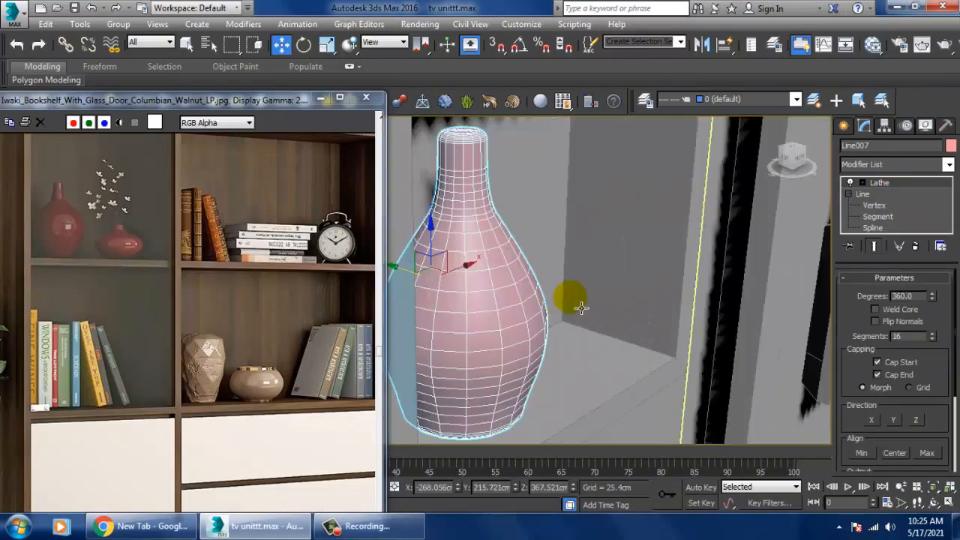
alt+middle_drag(581, 307, 603, 341)
scroll(559, 283, down, 4)
alt+middle_drag(603, 341, 566, 303)
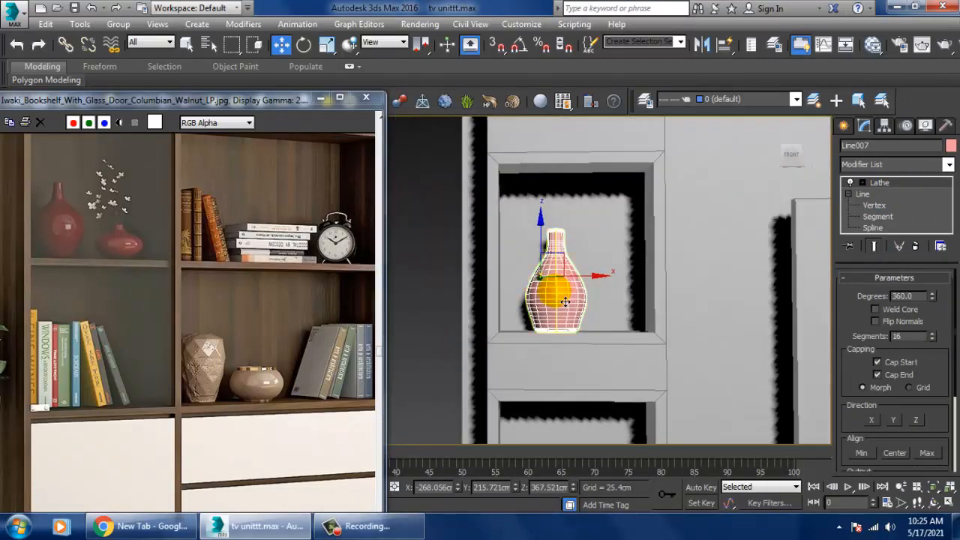
- Shift the vase along X to about -283 cm, close to the niche's left side wall
scroll(566, 302, up, 3)
mouse_move(585, 279)
mouse_down()
mouse_move(564, 276)
mouse_move(573, 277)
mouse_up()
alt+middle_drag(632, 297, 627, 328)
scroll(627, 327, down, 3)
scroll(628, 328, up, 2)
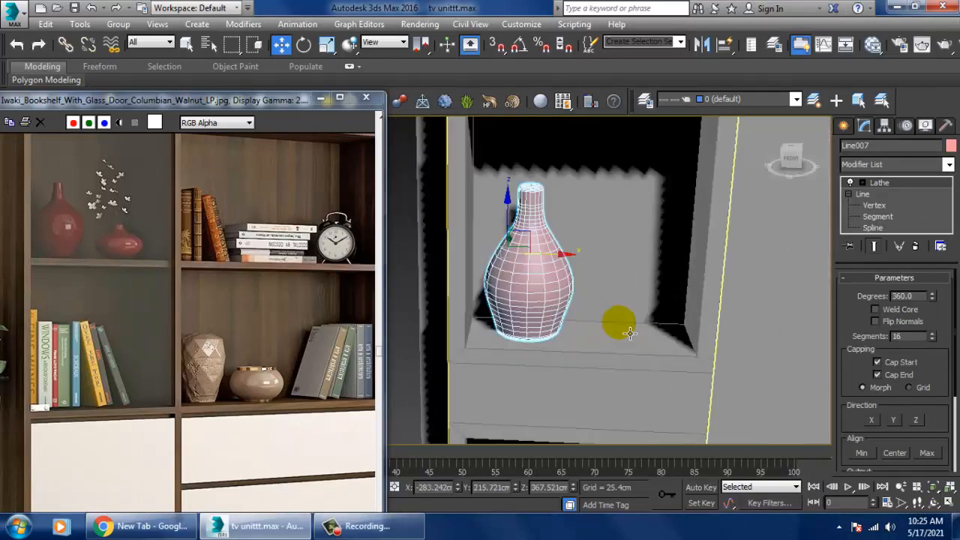
- Copy the vase about 63 cm along X, placing the duplicate beside it in the same niche
key(alt+w)
middle_drag(753, 249, 586, 205)
key(alt+w)
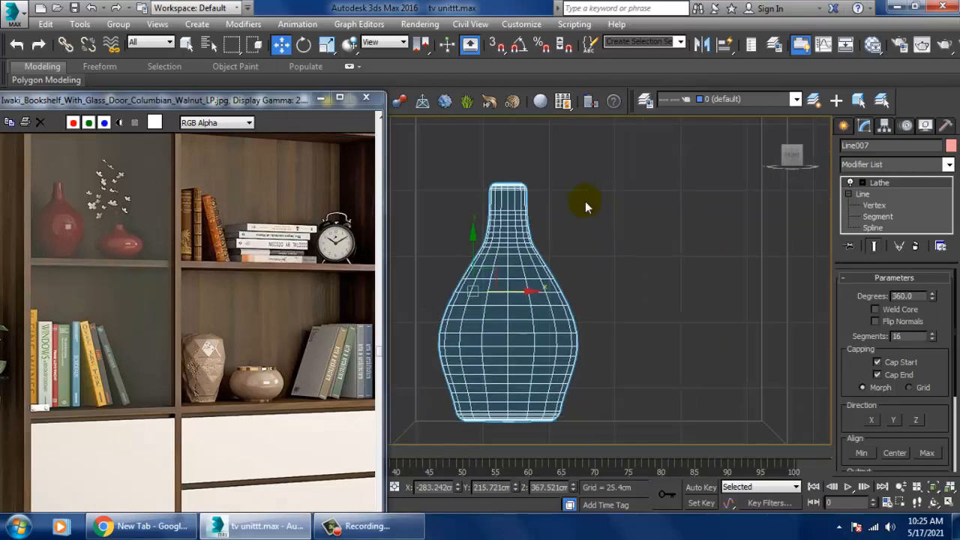
scroll(570, 252, down, 3)
shift+drag(545, 283, 662, 284)
click(478, 321)
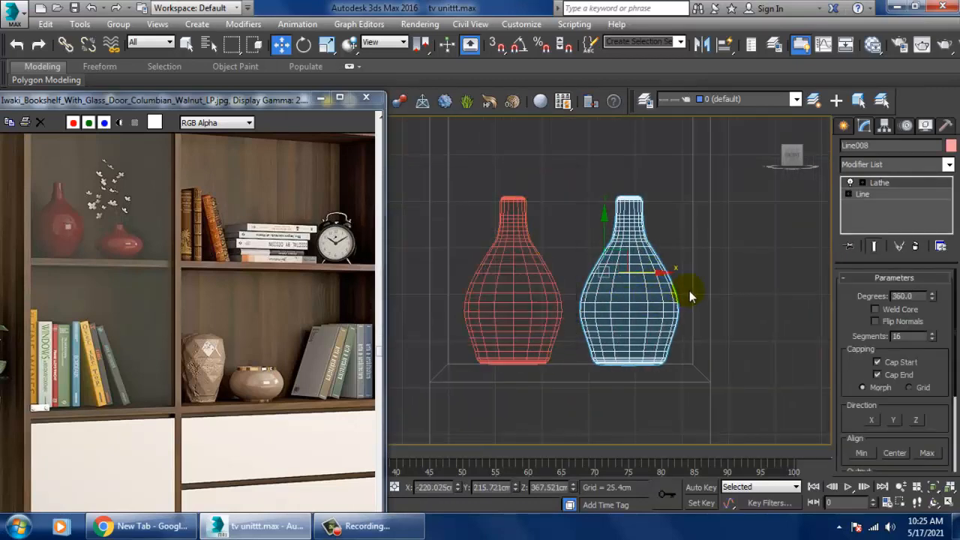
- Convert the copied vase to an Editable Poly
right_click(632, 315)
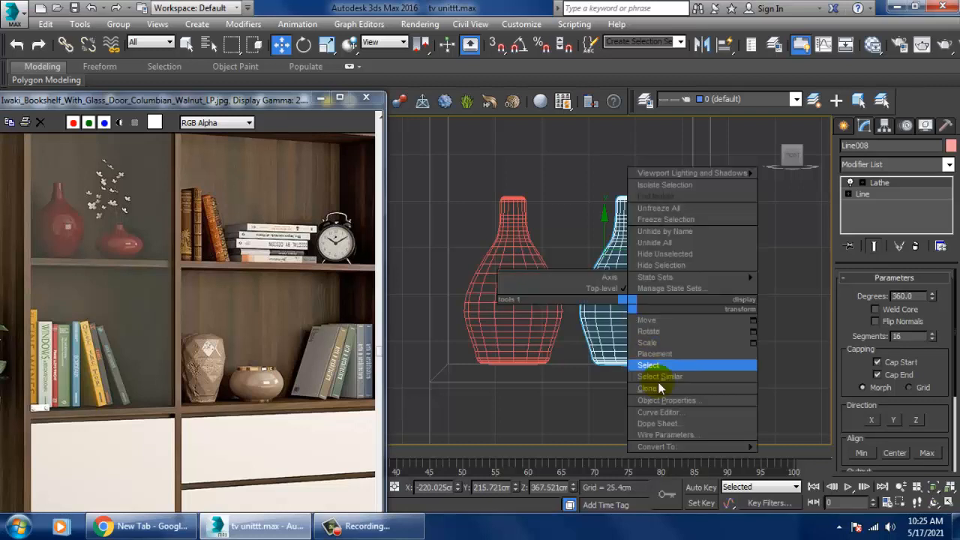
mouse_move(691, 449)
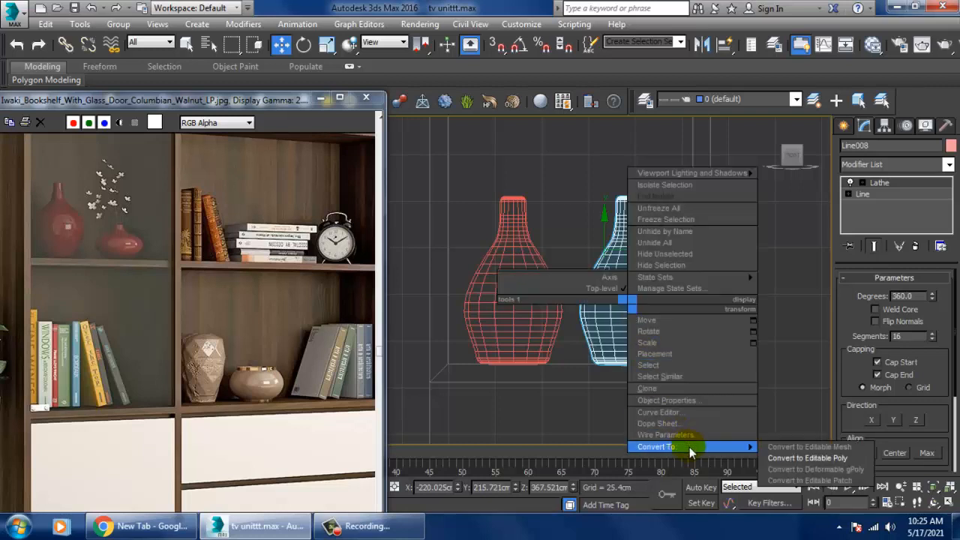
click(797, 459)
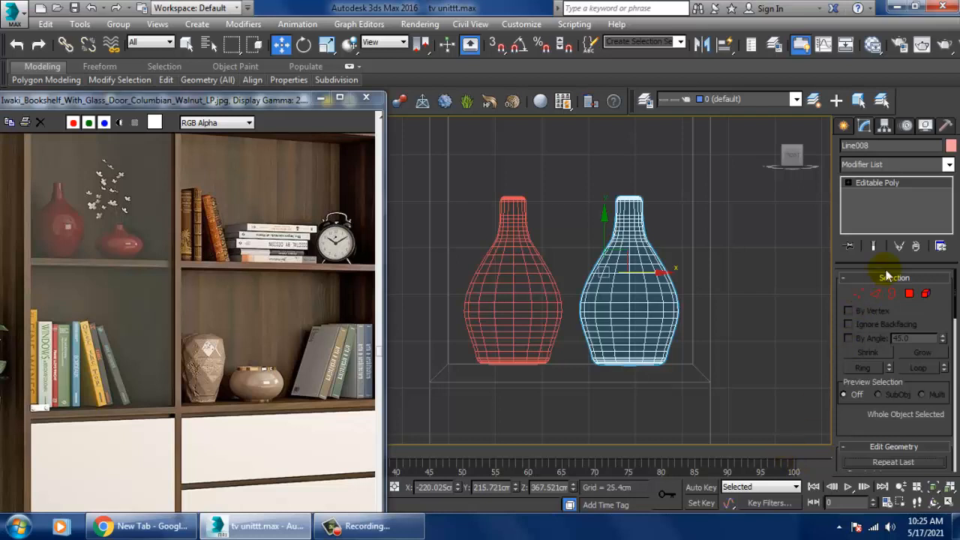
- Apply a Stretch modifier to the copied vase, try a stretch of about 2.4 on the Z axis and undo it
click(899, 165)
key(s)
key(s)
key(s)
key(s)
key(s)
key(s)
key(s)
key(s)
key(s)
key(s)
key(s)
key(s)
key(s)
key(s)
key(s)
key(s)
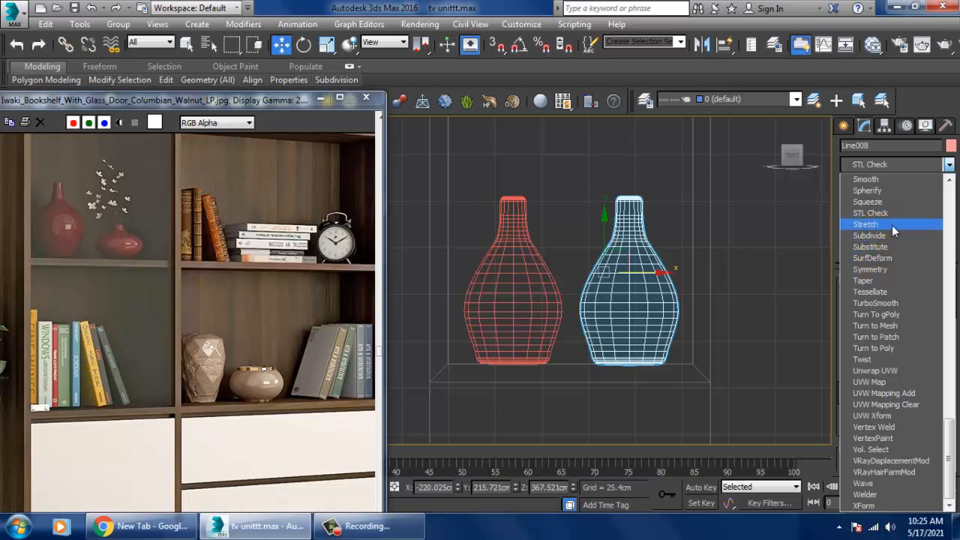
click(892, 225)
drag(933, 305, 943, 295)
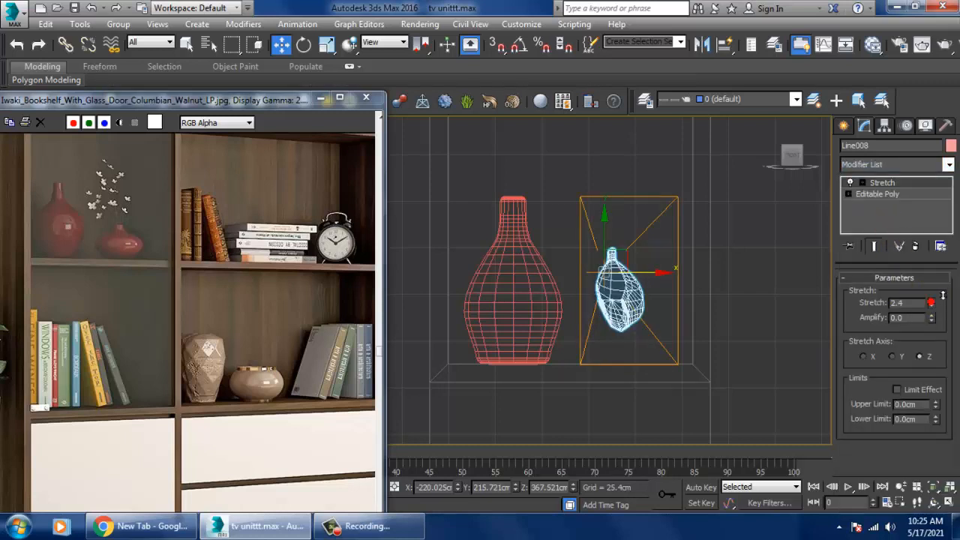
key(ctrl+z)
- Try the X and Y stretch axes on the copied vase and remove the Stretch modifier
click(871, 355)
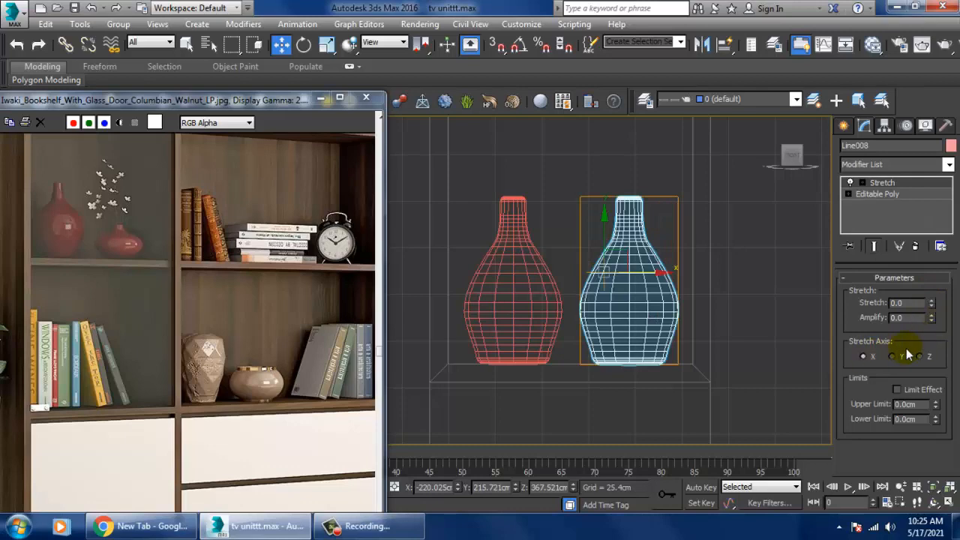
click(898, 354)
drag(933, 303, 958, 310)
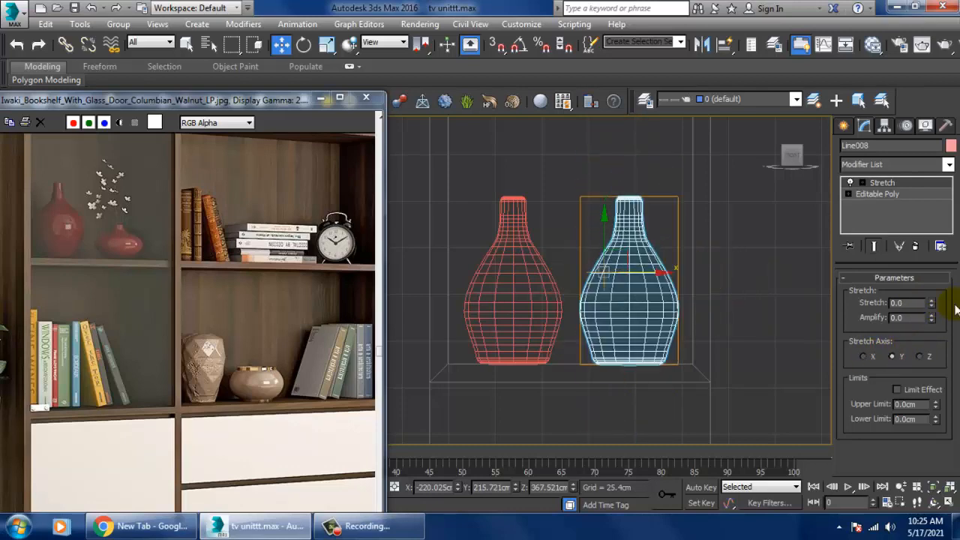
click(915, 249)
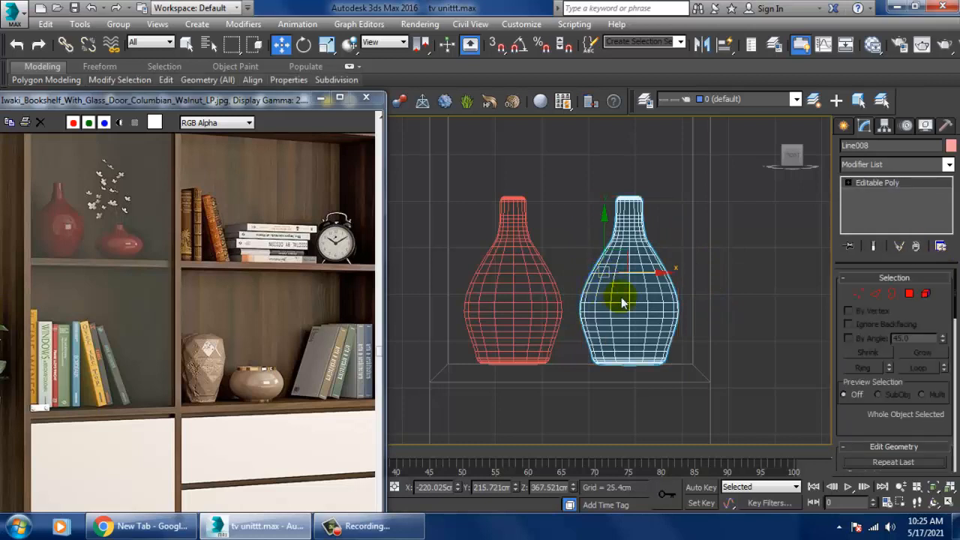
- Center the copied vase's pivot on the object, adjusting the pivot only
click(885, 128)
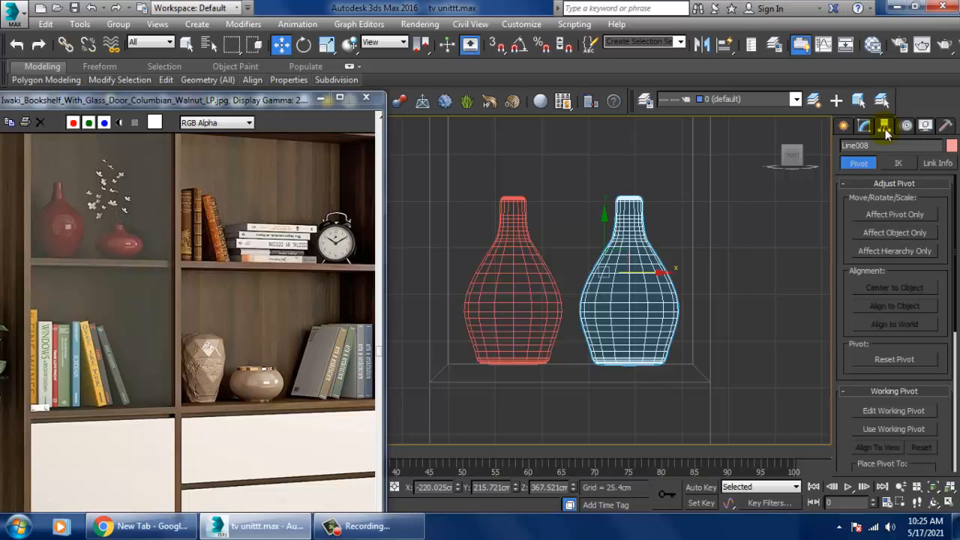
click(912, 215)
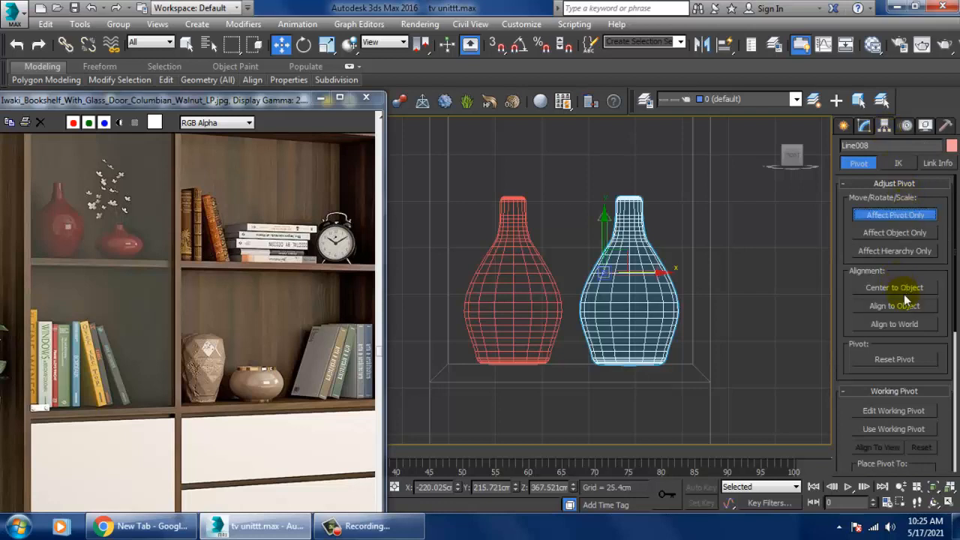
click(904, 289)
click(904, 215)
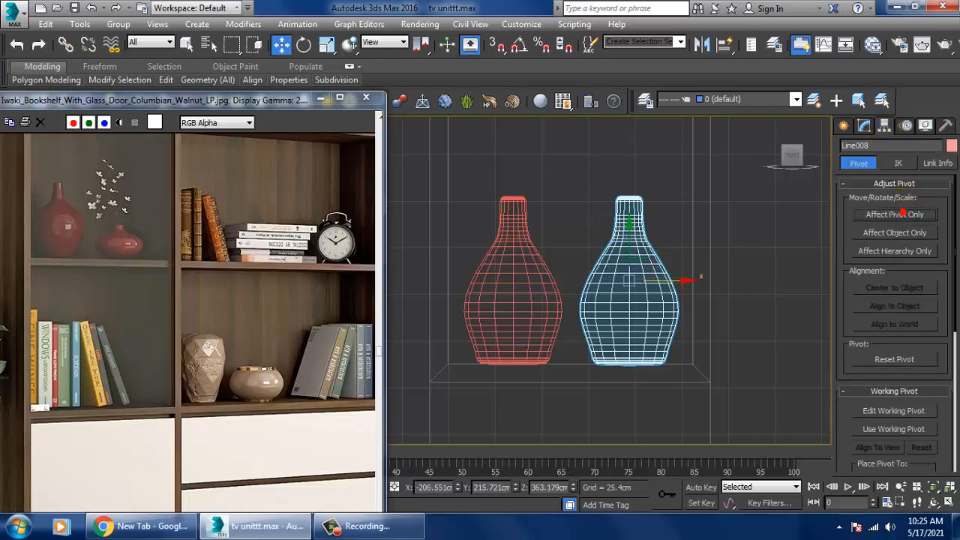
- Apply a Stretch modifier to the copied vase with a stretch of -0.5 on the Y axis, and undo the Amplify change
click(865, 126)
click(893, 167)
scroll(893, 218, down, 10)
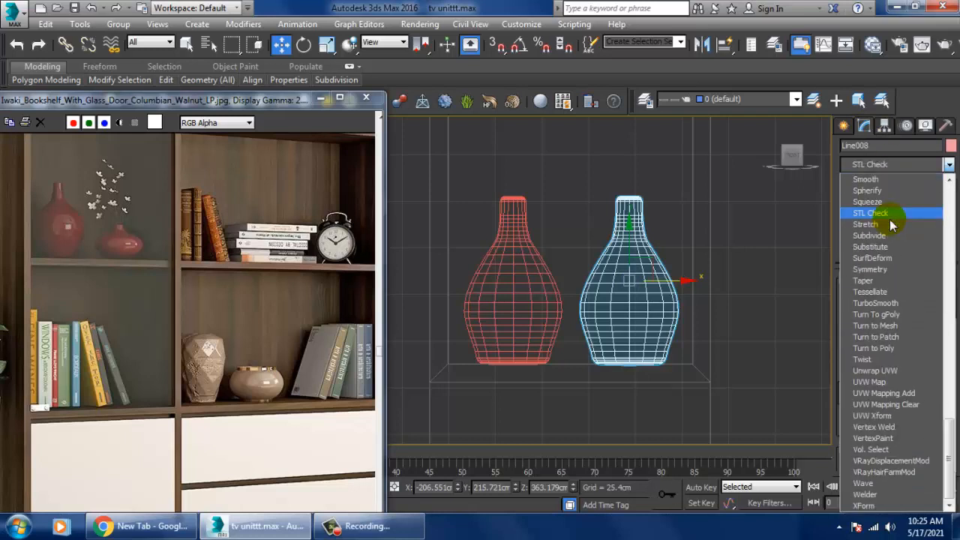
click(891, 225)
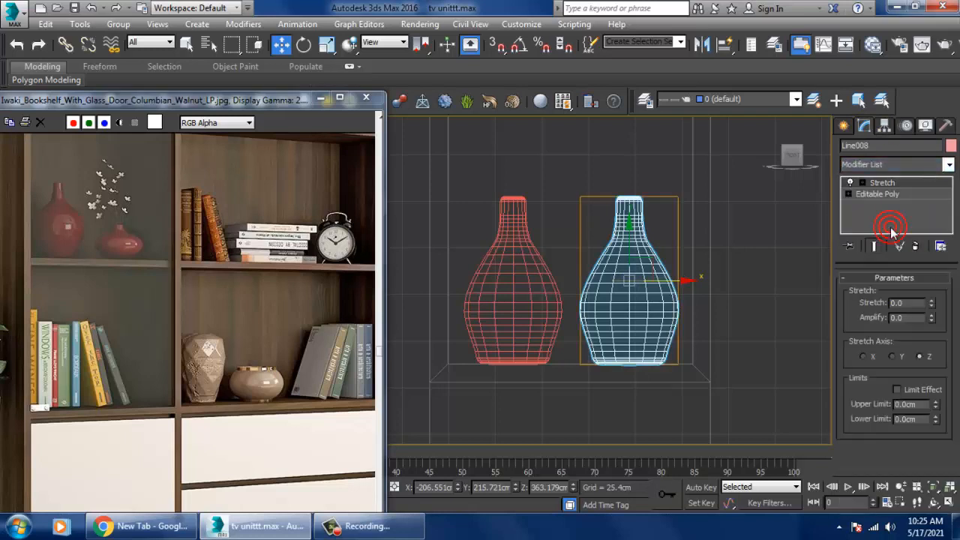
click(932, 301)
drag(933, 303, 958, 329)
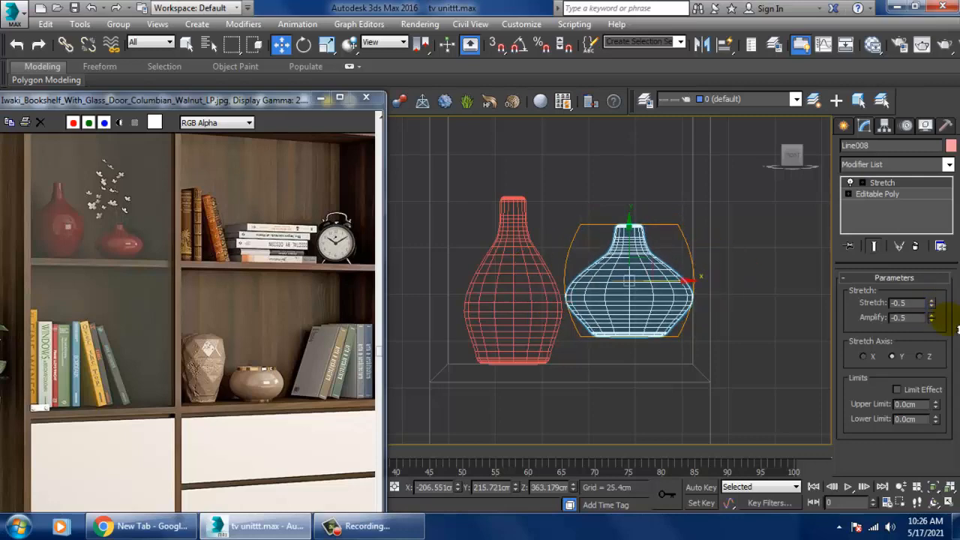
key(ctrl+z)
- Scale the flattened vase uniformly to about 78%
key(alt+w)
middle_click(767, 366)
key(alt+w)
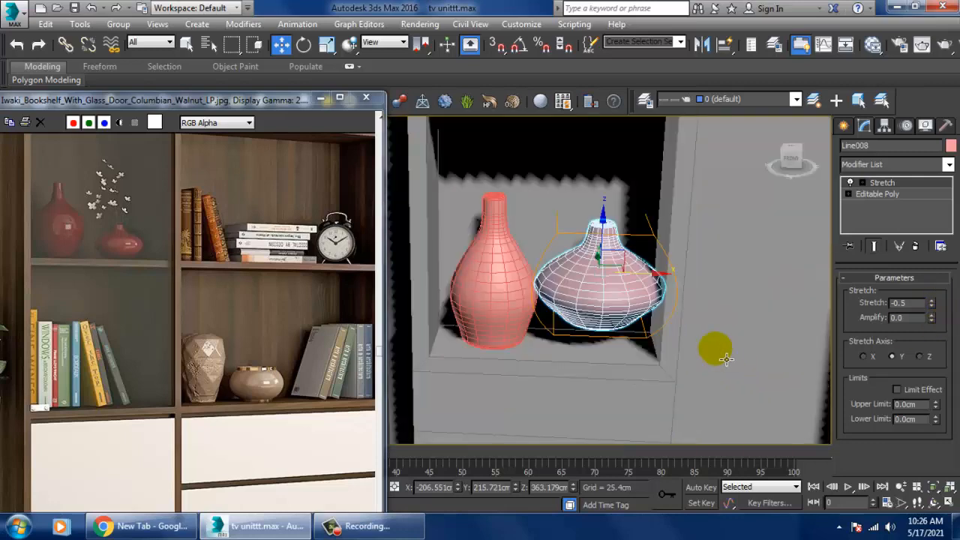
alt+middle_drag(725, 356, 700, 339)
middle_drag(701, 338, 679, 299)
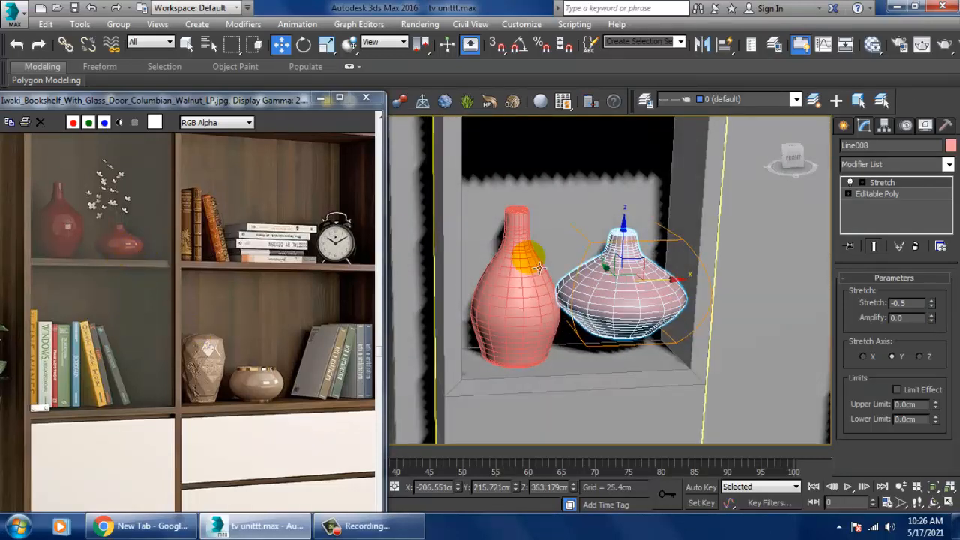
alt+middle_drag(617, 295, 663, 300)
scroll(660, 292, up, 3)
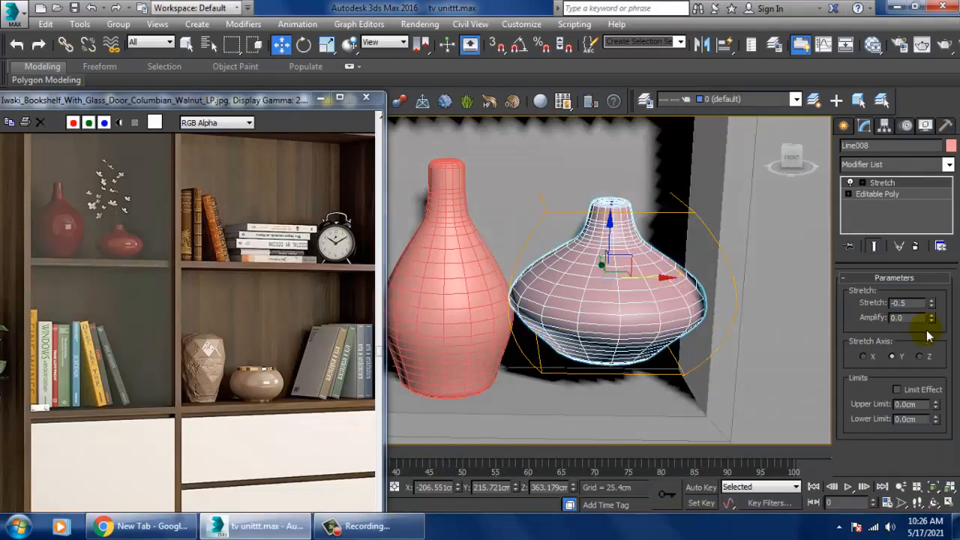
key(r)
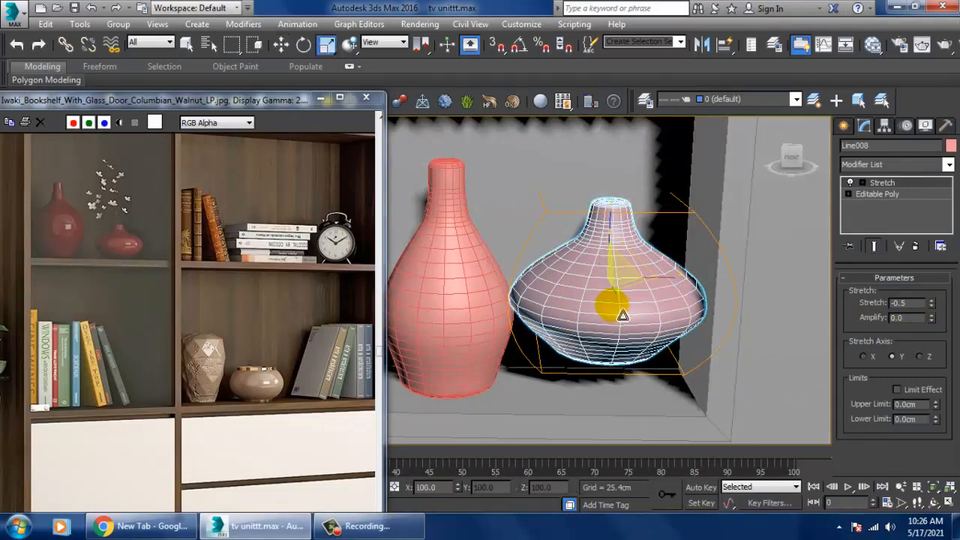
drag(624, 286, 638, 306)
alt+middle_drag(639, 306, 628, 277)
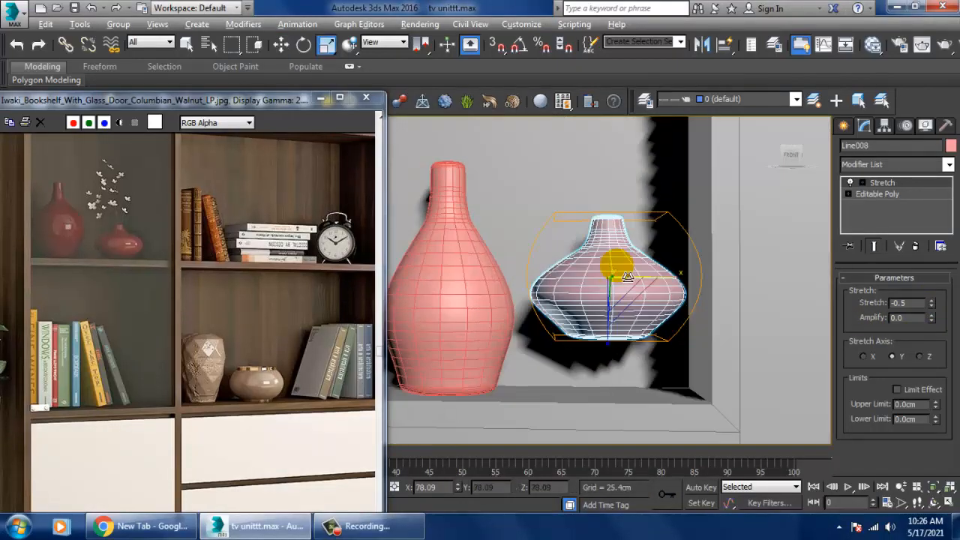
- Lower the flattened vase onto the niche's shelf beside the tall vase and clear the selection
key(w)
drag(626, 275, 630, 329)
alt+middle_drag(679, 342, 649, 307)
scroll(687, 338, down, 4)
scroll(649, 307, down, 4)
key(ctrl+d)
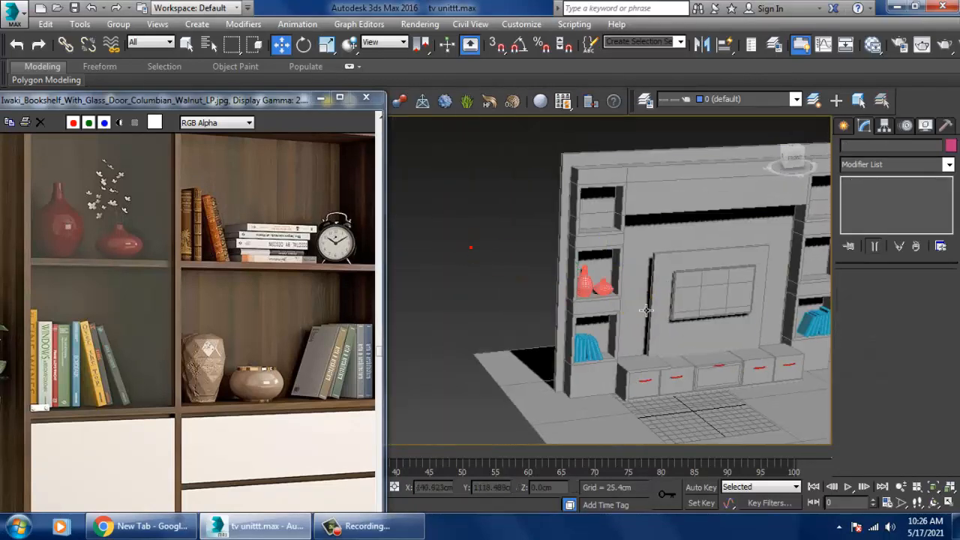
- Copy an upright book from the lower niche straight up to above the vase niche
scroll(247, 277, down, 2)
scroll(212, 258, up, 2)
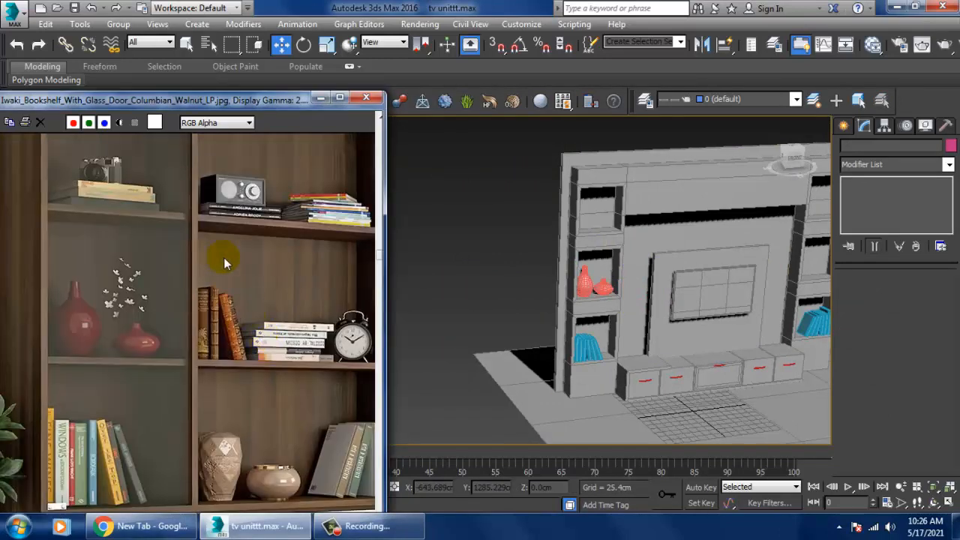
middle_drag(726, 334, 618, 308)
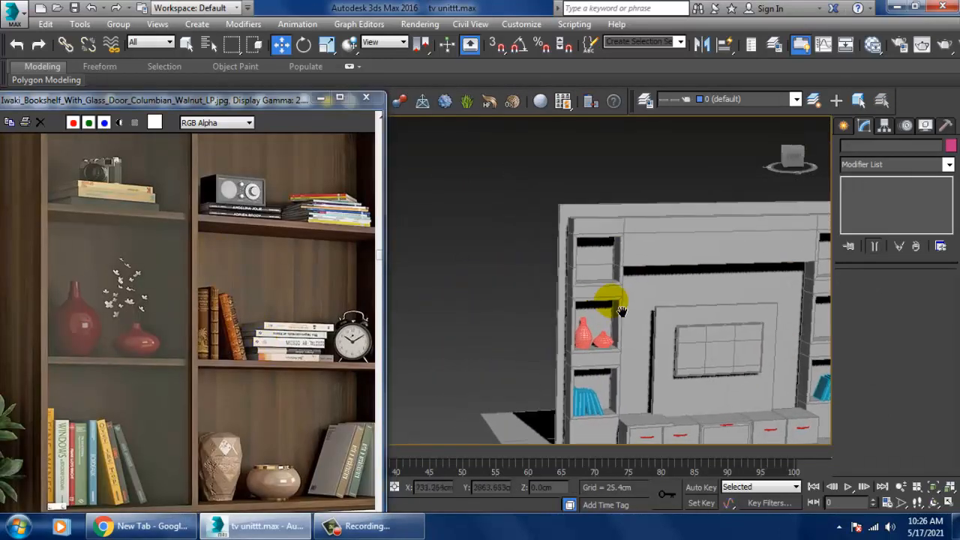
scroll(626, 310, up, 4)
scroll(635, 313, down, 3)
middle_drag(704, 347, 558, 381)
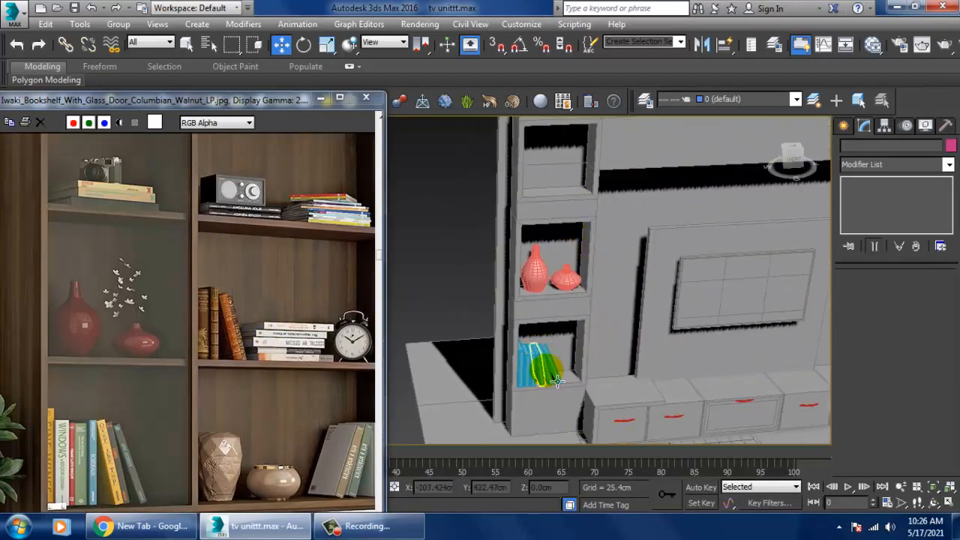
click(559, 375)
scroll(540, 315, up, 4)
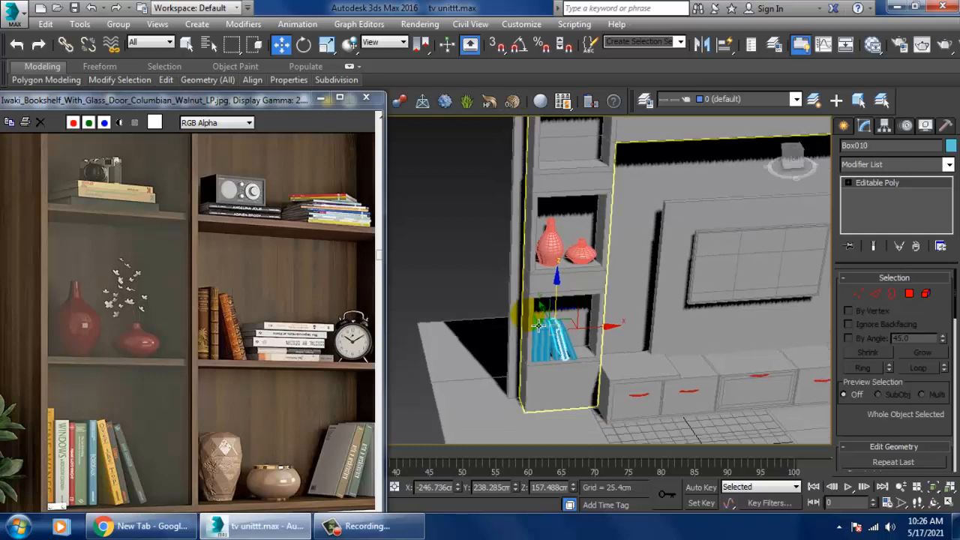
click(539, 307)
shift+drag(538, 308, 541, 124)
click(492, 328)
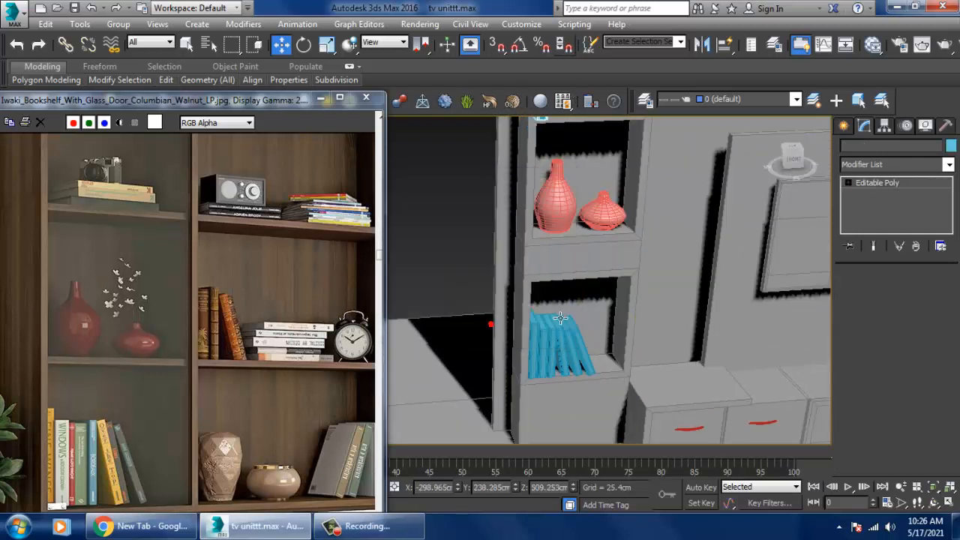
- In the front view, draw a bent four-point line rising from the flattened vase's neck as a branch
key(z)
scroll(608, 312, down, 3)
middle_drag(653, 355, 602, 277)
middle_drag(619, 431, 631, 288)
click(624, 345)
scroll(611, 341, up, 3)
key(alt+w)
middle_drag(705, 224, 718, 213)
key(alt+w)
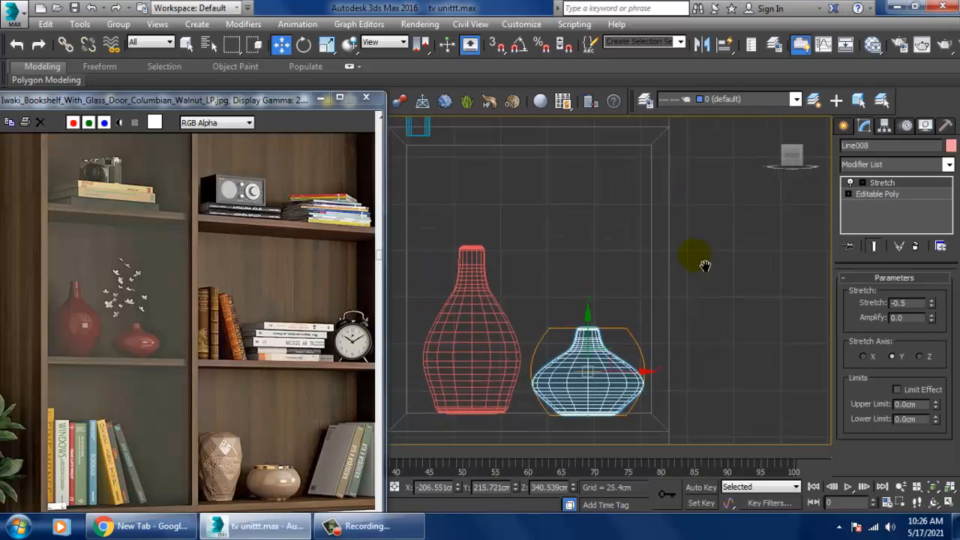
click(844, 126)
click(871, 226)
scroll(644, 347, up, 4)
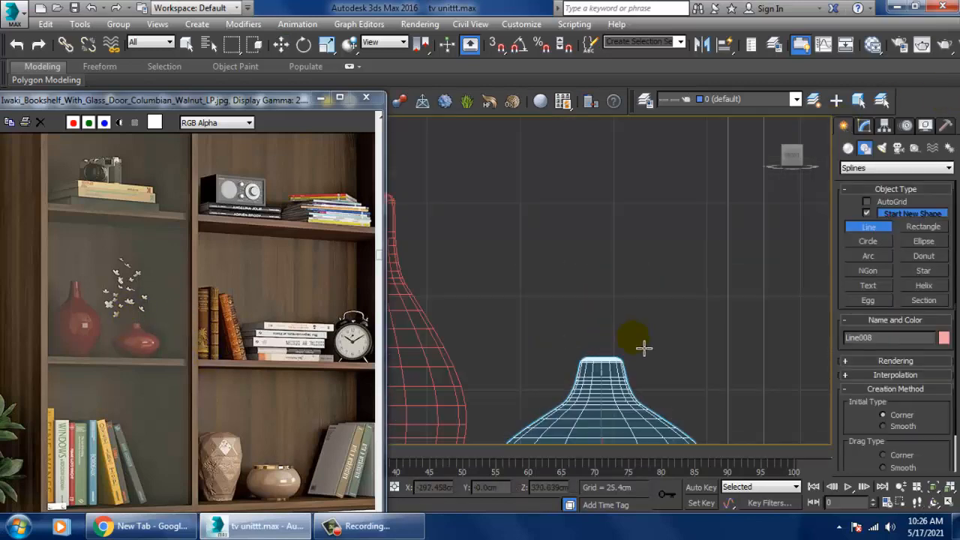
click(600, 371)
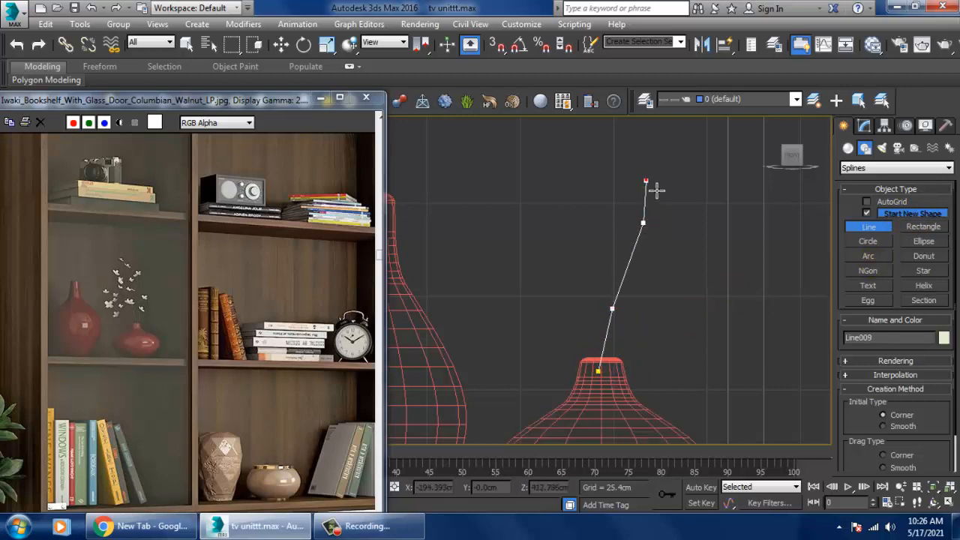
- Enable the branch line's thickness in the viewport and set its radial thickness to about 0.229 cm
click(864, 126)
scroll(900, 330, up, 6)
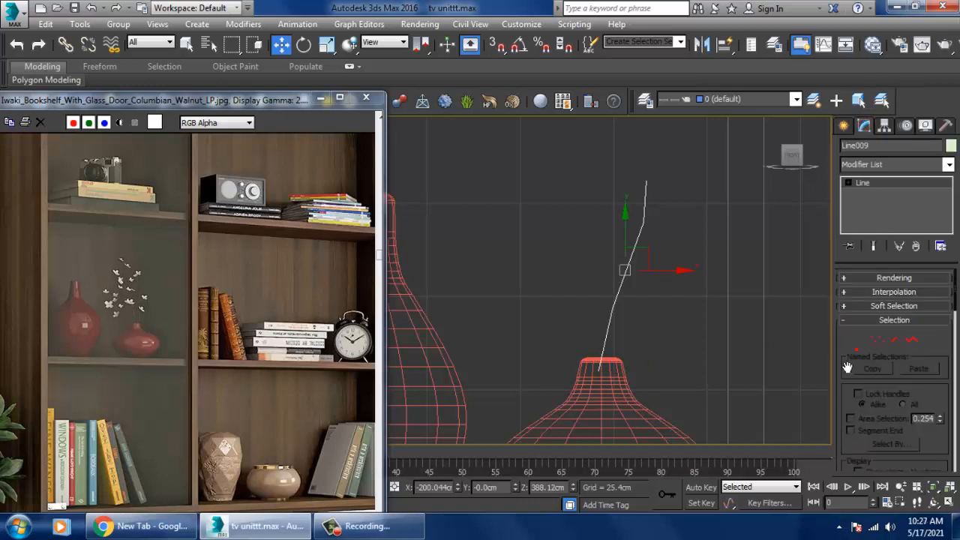
click(860, 278)
click(848, 299)
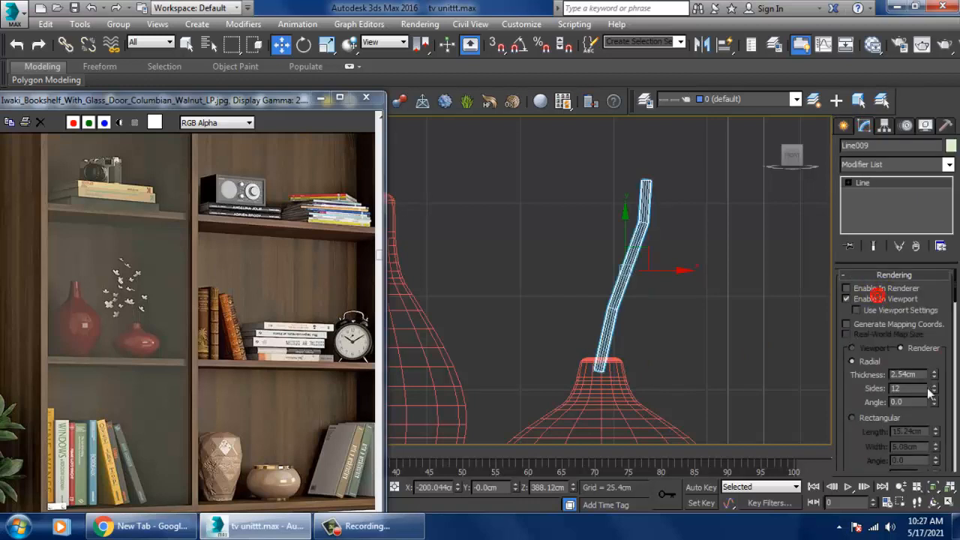
drag(936, 375, 949, 434)
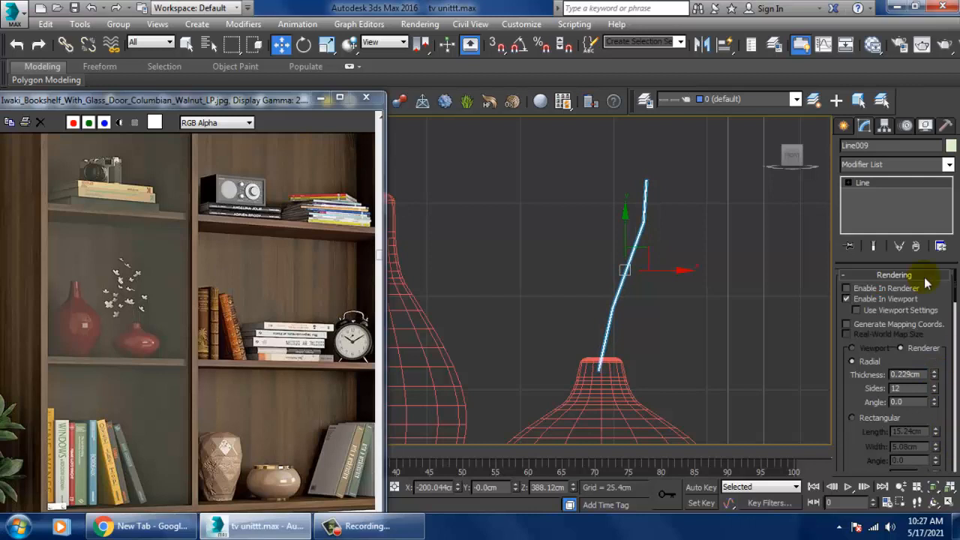
- Draw three more bent branch lines fanning out of the flattened vase's neck
click(843, 124)
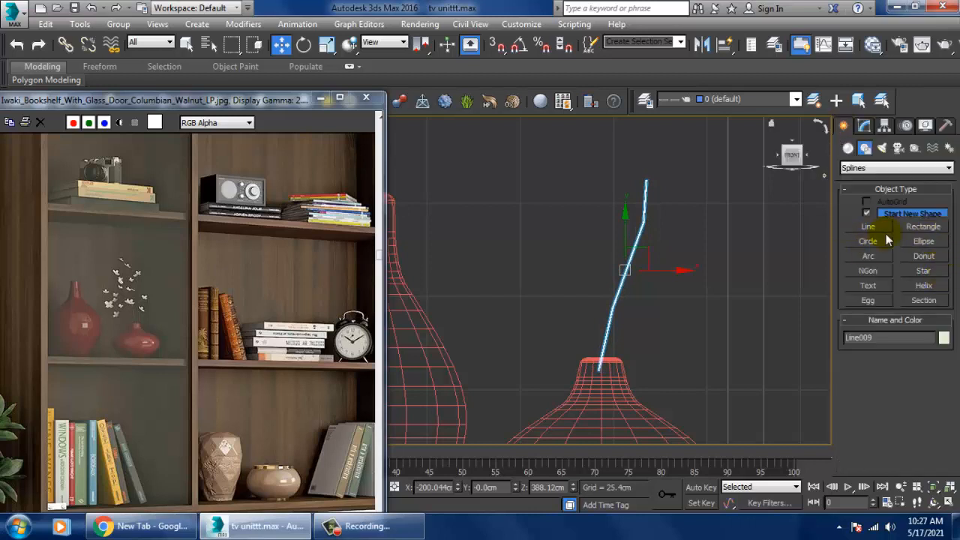
click(871, 226)
click(591, 366)
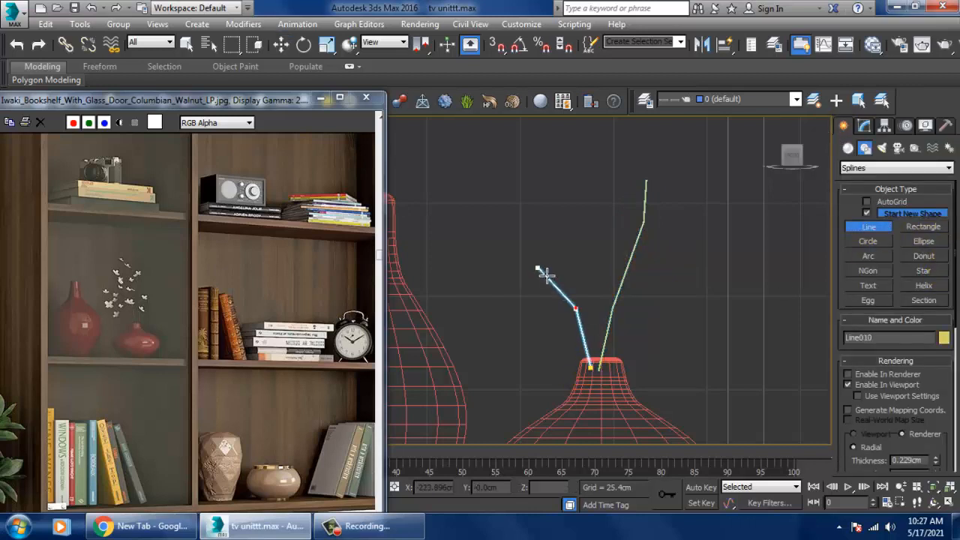
click(603, 372)
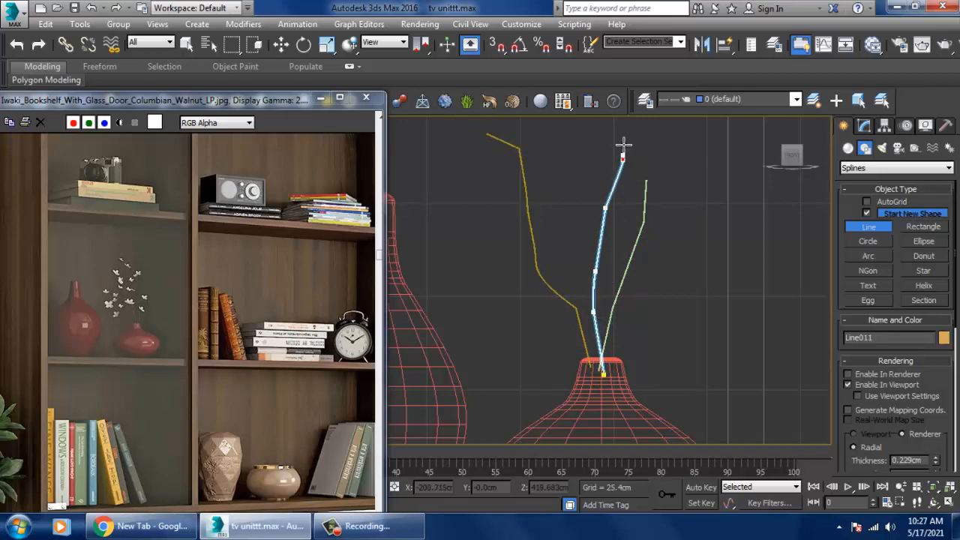
middle_drag(613, 333, 656, 391)
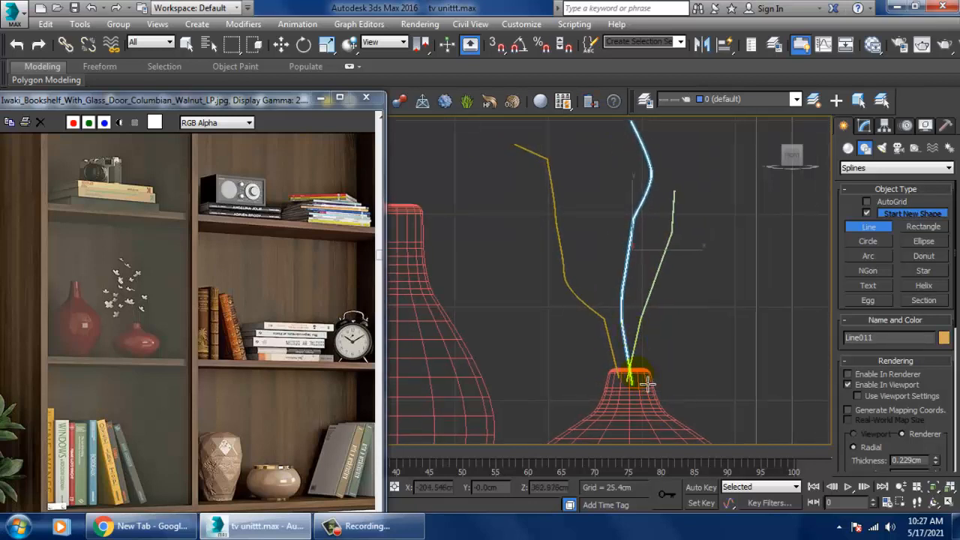
right_click(647, 384)
click(636, 372)
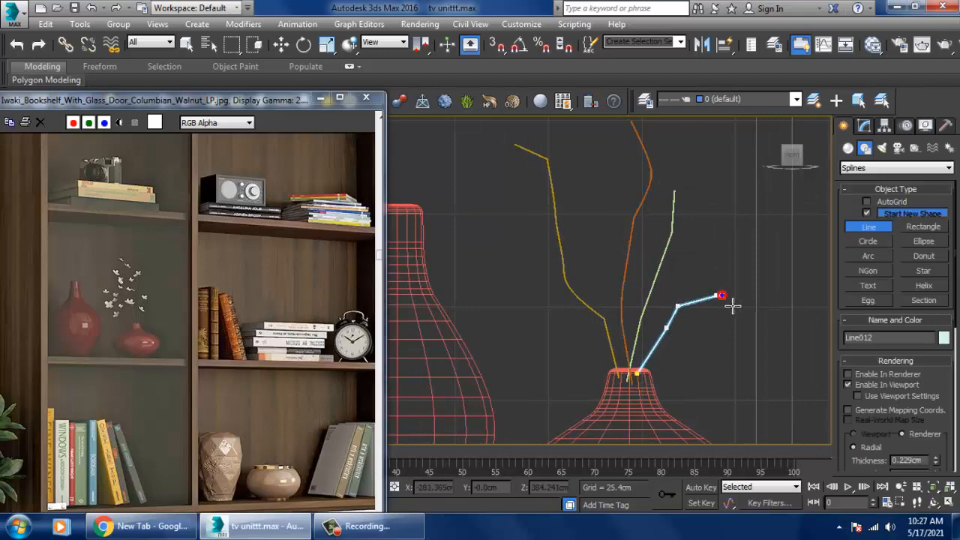
right_click(726, 370)
- Select all four branch lines and move them about 186 cm along Y toward the vase niche
key(alt+w)
middle_click(725, 369)
key(alt+w)
scroll(716, 368, down, 3)
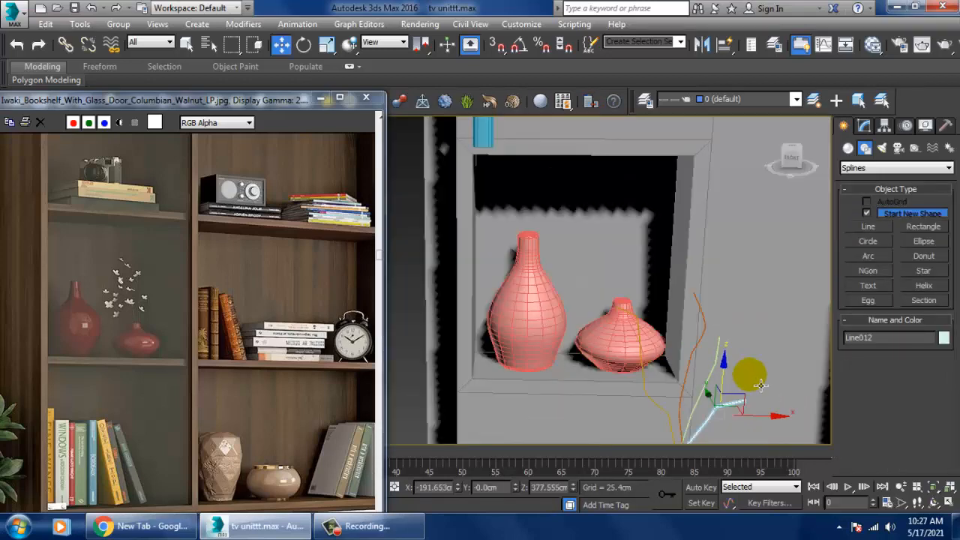
middle_drag(751, 376, 632, 284)
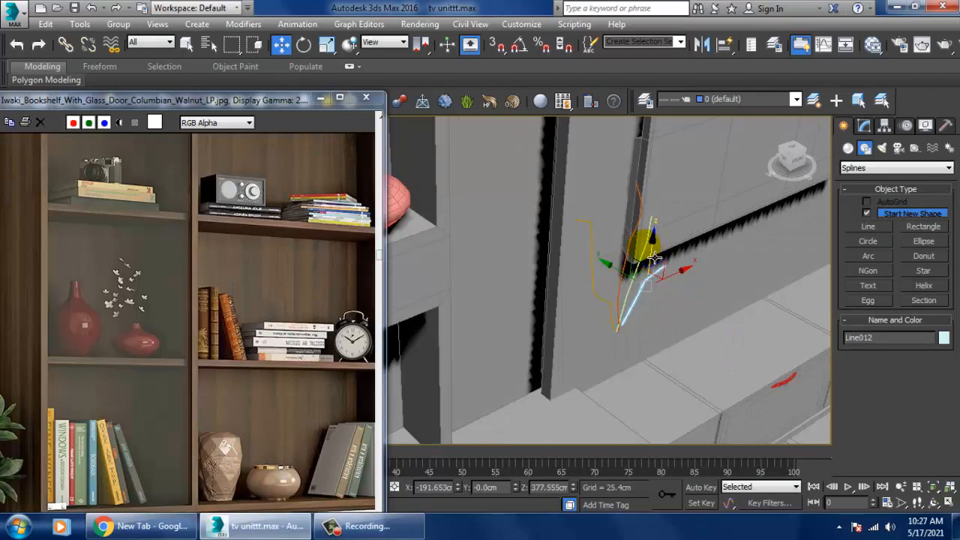
click(644, 244)
ctrl+click(637, 264)
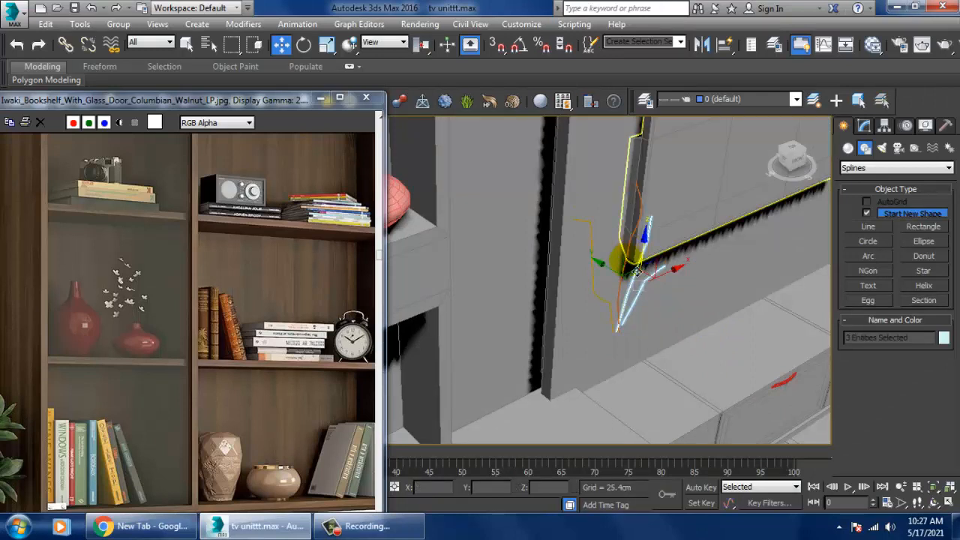
ctrl+click(631, 272)
ctrl+click(591, 246)
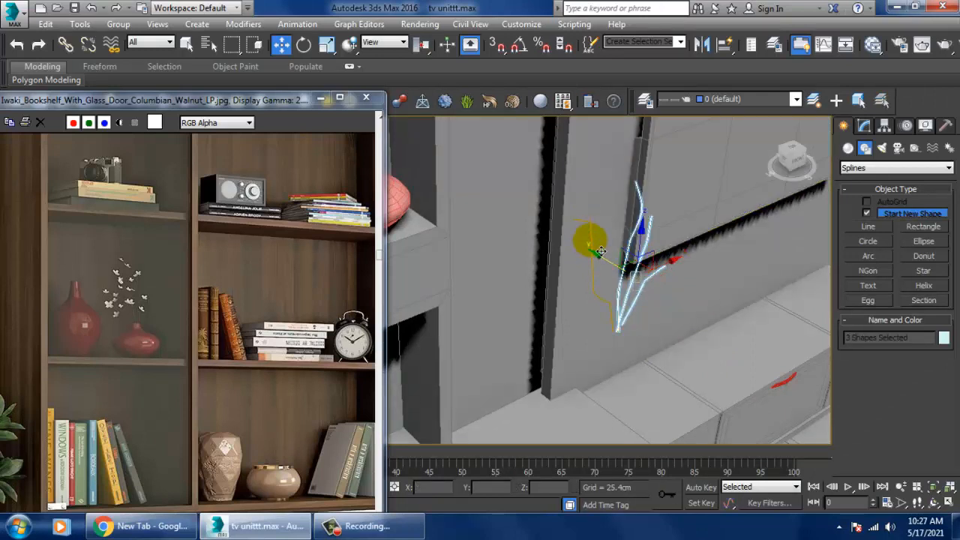
drag(530, 243, 343, 149)
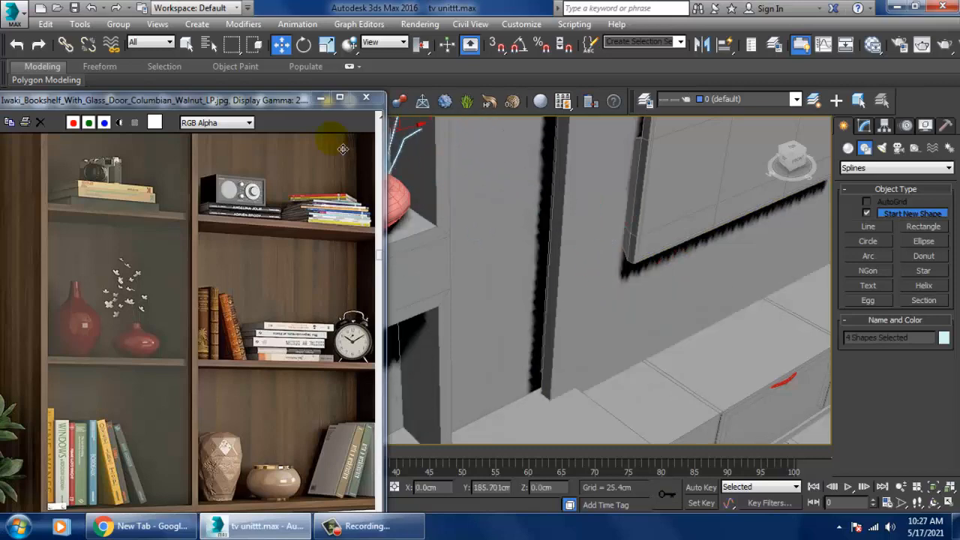
- Shift the four branches along Y so their bases sit inside the flattened vase's neck
key(z)
middle_drag(510, 278, 621, 302)
alt+middle_drag(675, 333, 648, 314)
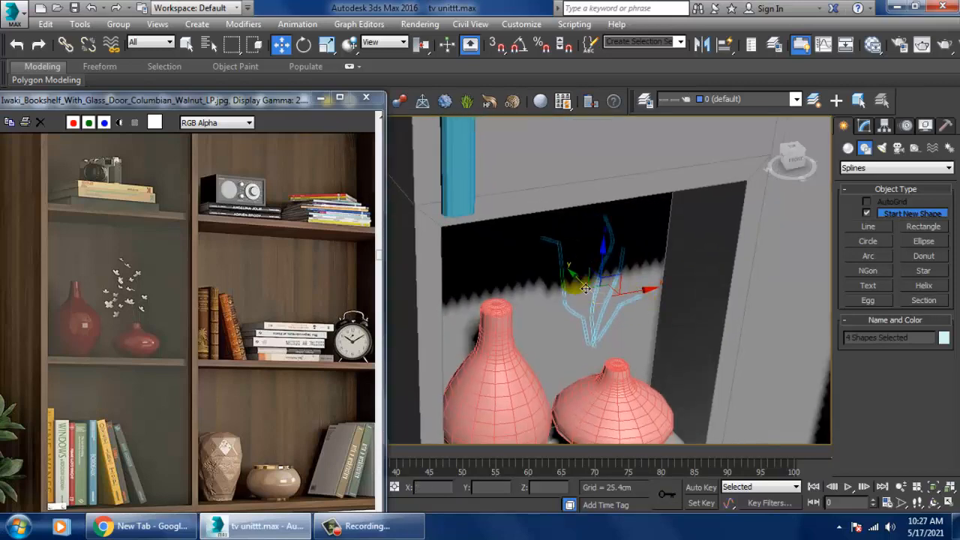
drag(580, 288, 611, 309)
scroll(668, 338, up, 3)
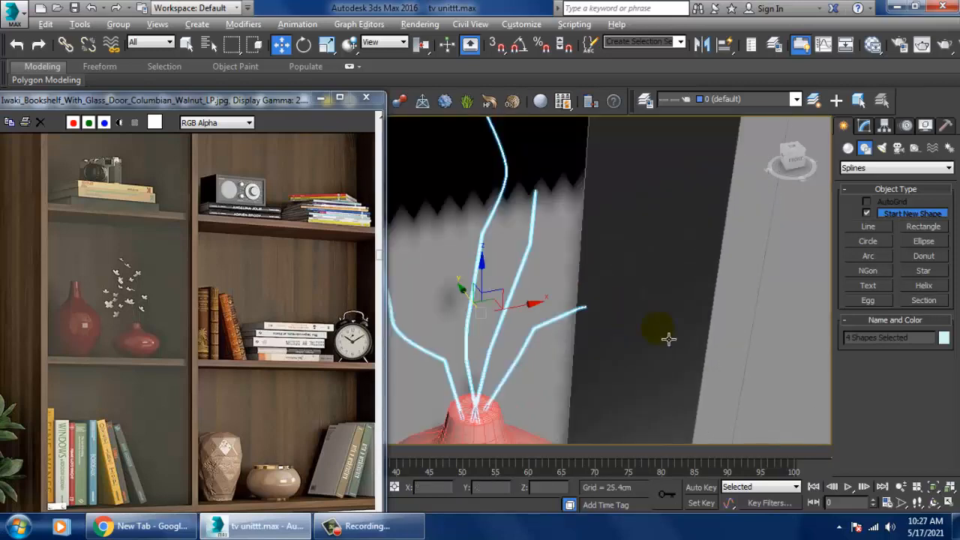
- Examine the branches in the flattened vase from several angles and check how they sit in the niche
scroll(669, 338, down, 3)
alt+middle_drag(668, 339, 647, 351)
middle_drag(647, 352, 683, 351)
scroll(671, 326, down, 4)
click(630, 331)
scroll(683, 334, up, 2)
middle_drag(683, 351, 609, 306)
scroll(616, 264, up, 4)
scroll(428, 290, down, 2)
alt+middle_drag(432, 288, 516, 245)
click(478, 246)
scroll(482, 249, down, 3)
middle_drag(516, 245, 606, 268)
middle_drag(607, 269, 626, 308)
scroll(628, 288, down, 3)
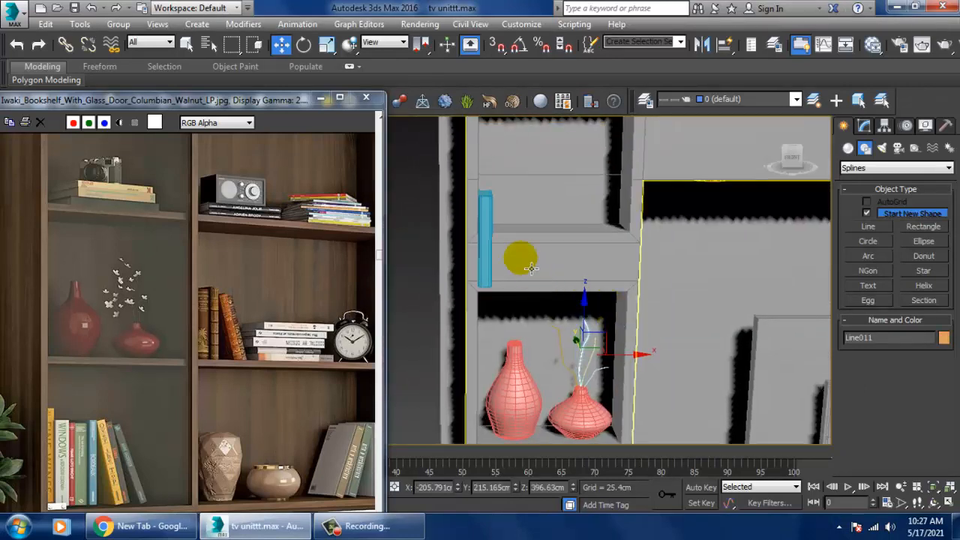
- Move the upright book up about 48 cm and about 80 cm along X into the niche above the vases
click(486, 222)
middle_drag(534, 222, 553, 307)
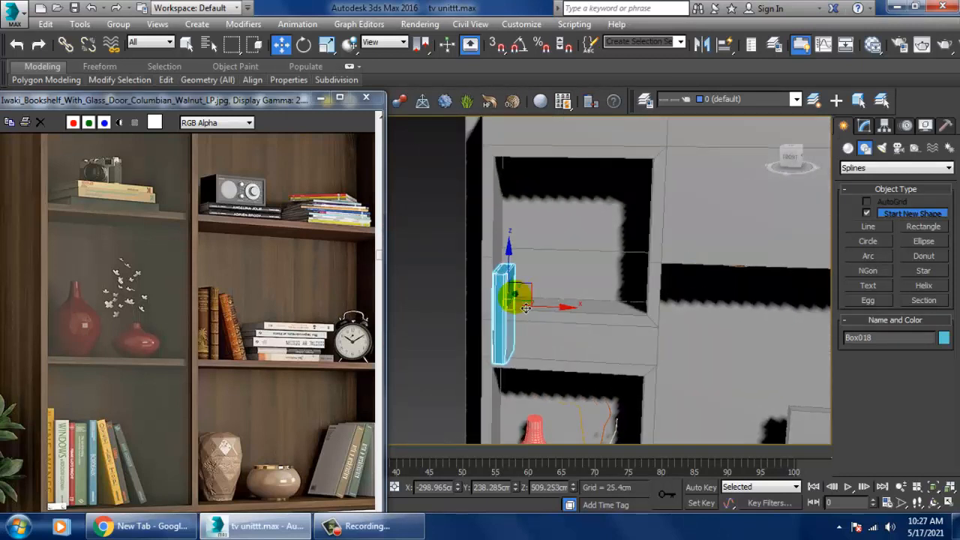
drag(519, 268, 525, 215)
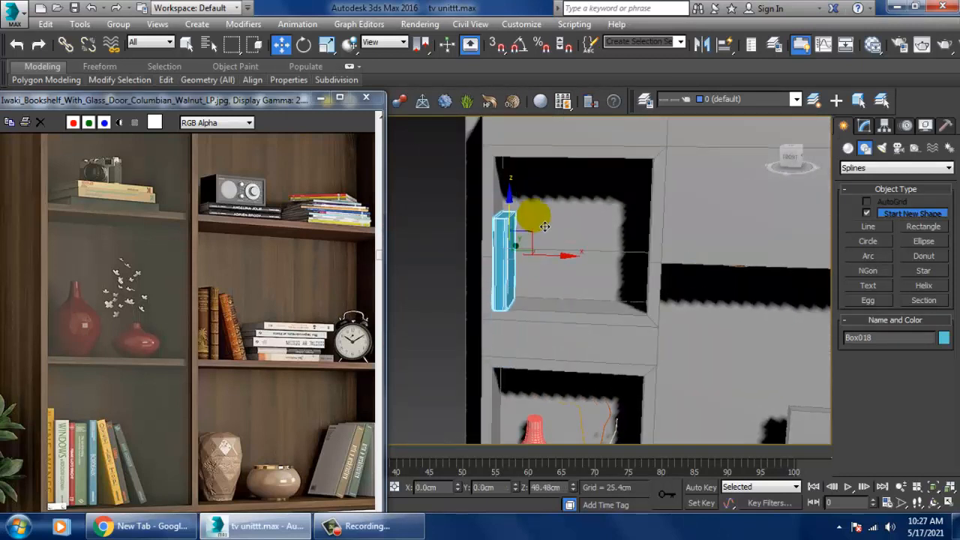
drag(563, 258, 661, 264)
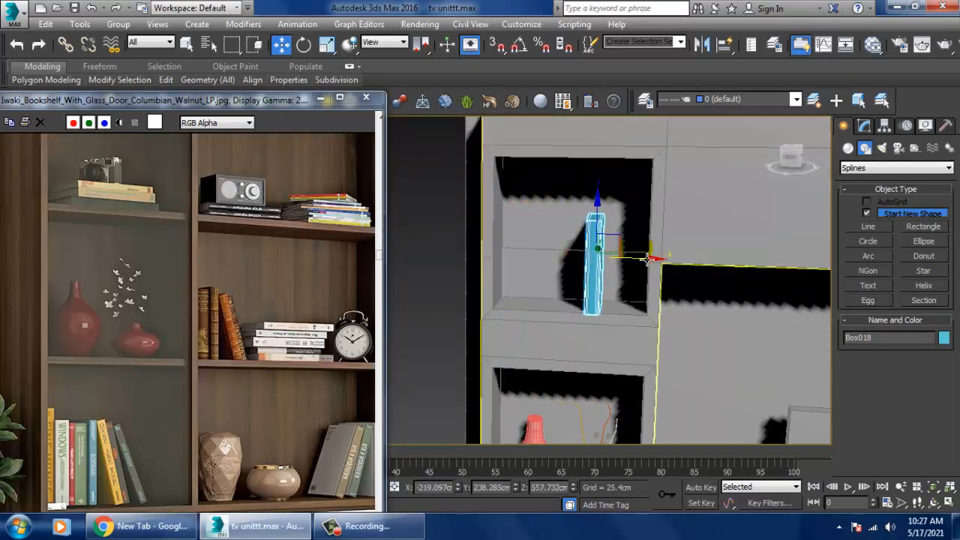
- Turn on angle snap and set its increment to 90 degrees for rotating the book
key(e)
right_click(519, 47)
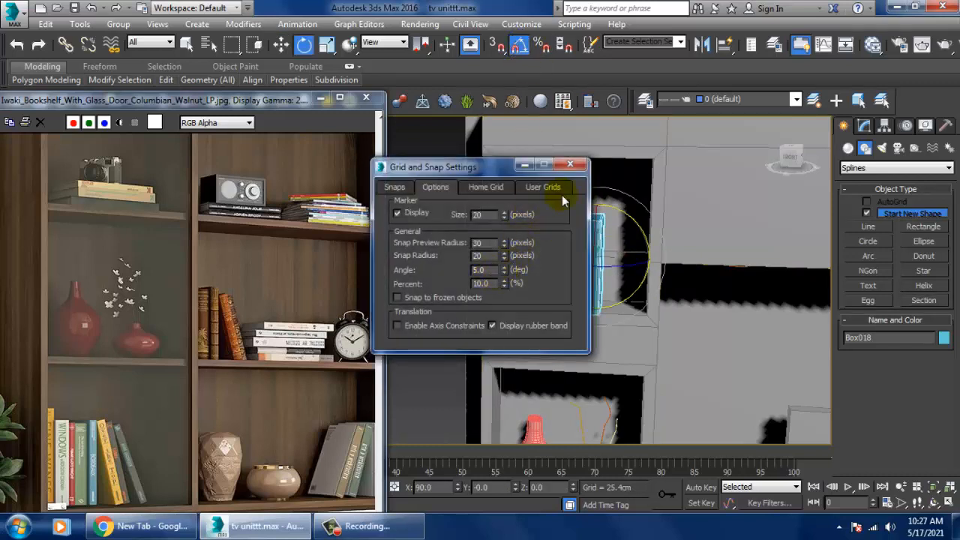
click(570, 164)
right_click(519, 47)
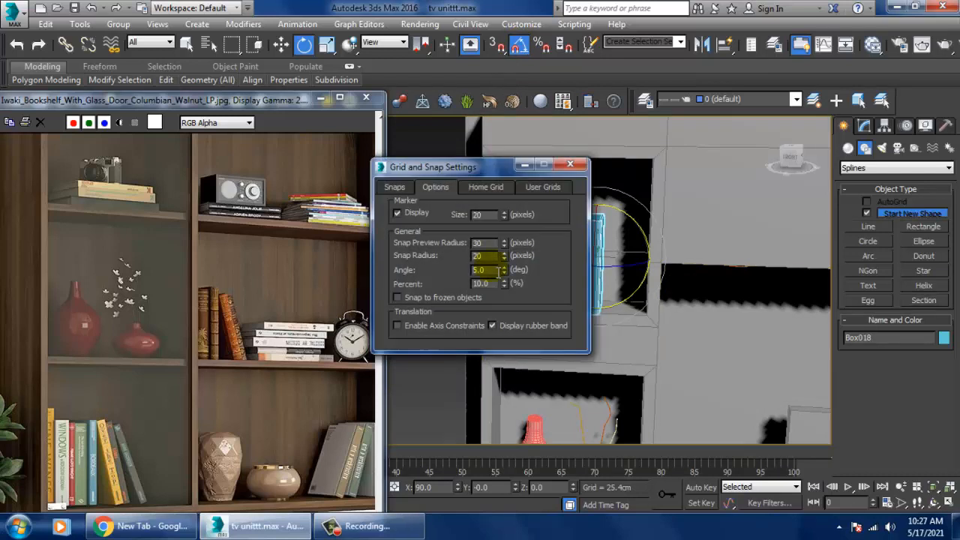
text(90)
key(Return)
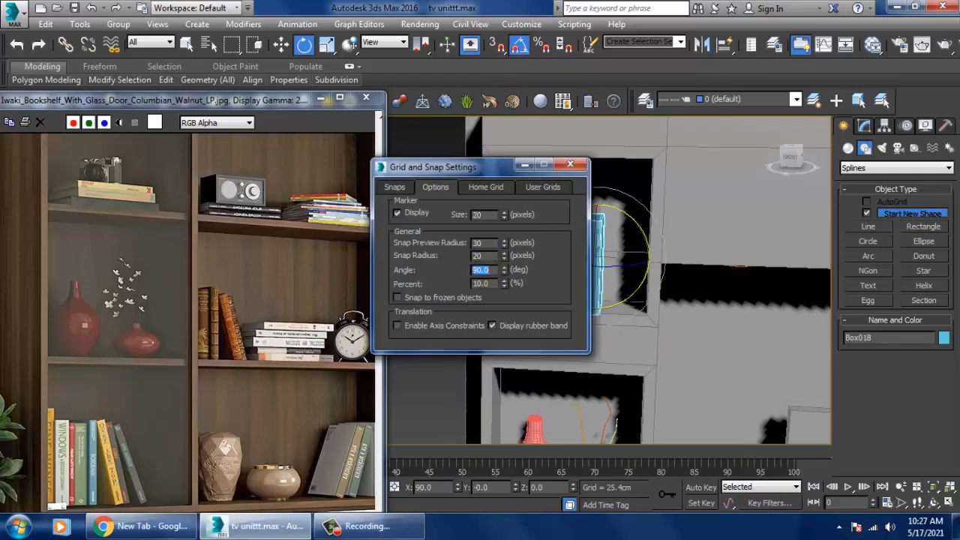
click(584, 167)
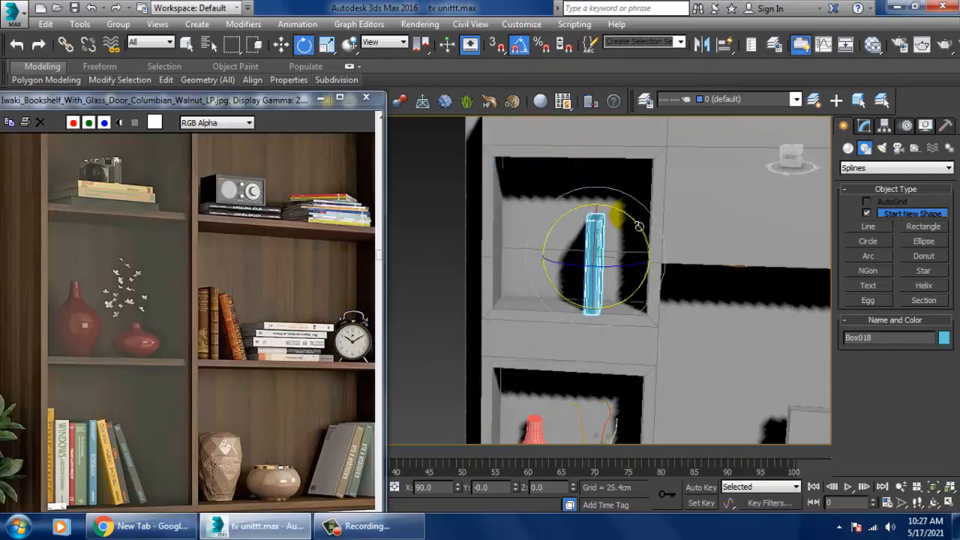
- Rotate the book 90 degrees to lie flat, shift it about -30 cm along X and push it about 5 cm deeper
drag(621, 234, 622, 298)
key(w)
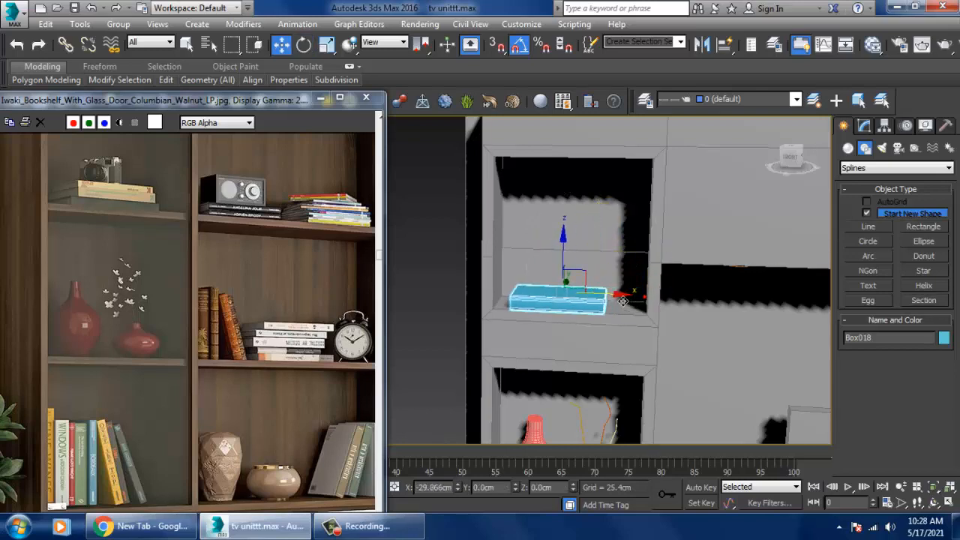
scroll(608, 299, up, 5)
alt+middle_drag(581, 289, 545, 271)
click(597, 247)
alt+middle_drag(598, 248, 551, 295)
click(550, 295)
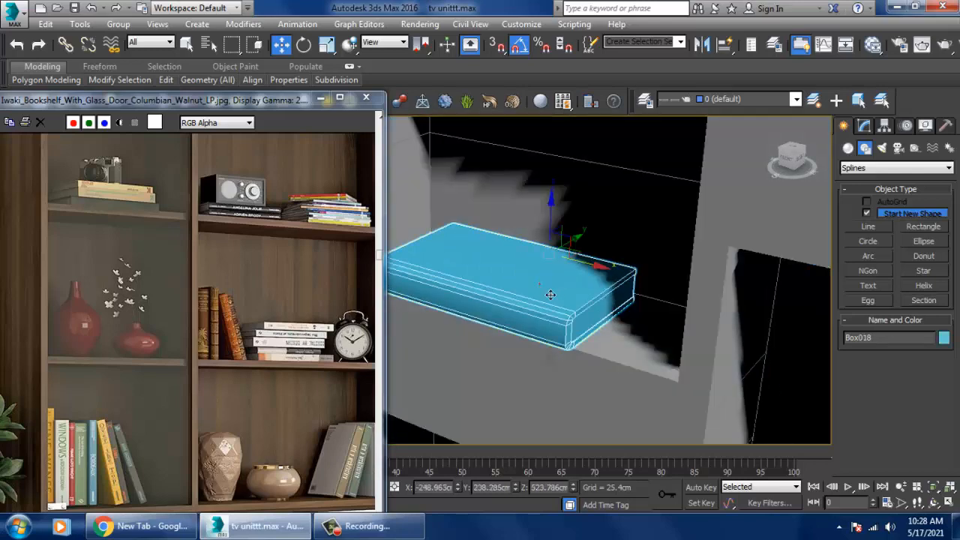
drag(576, 239, 586, 233)
- Copy the flat book about 12 cm upward as a second stacked book and offset the copy about 9 cm along X
alt+middle_drag(582, 249, 627, 230)
middle_drag(551, 231, 607, 245)
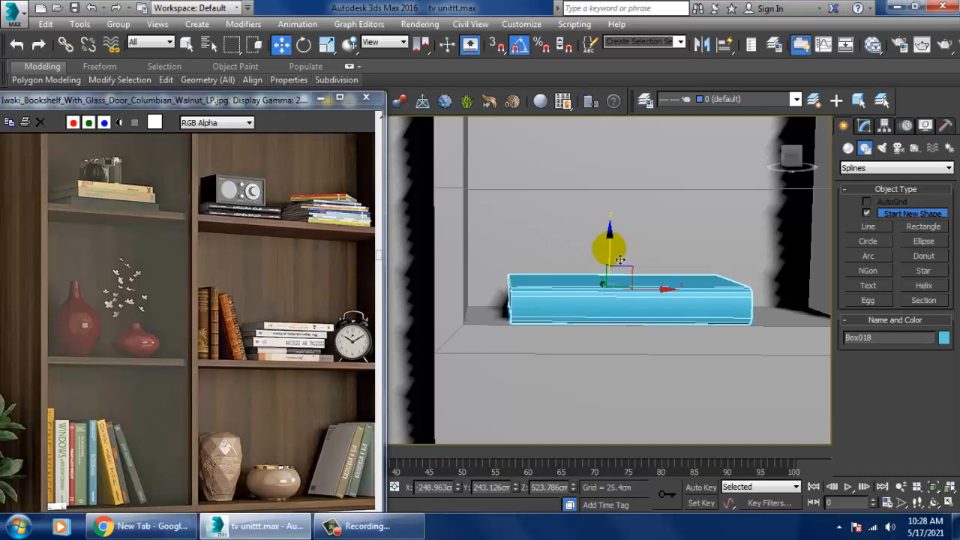
shift+drag(620, 259, 628, 228)
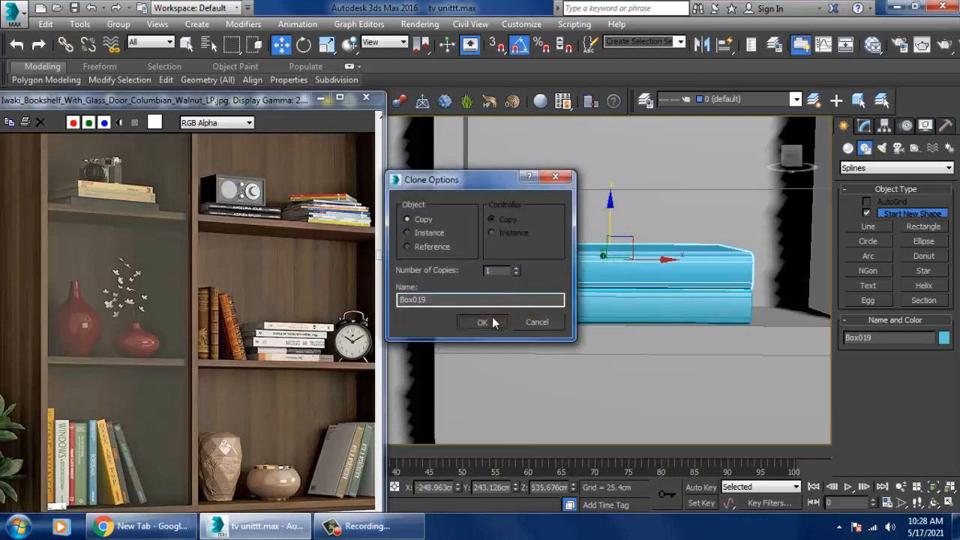
click(493, 322)
key(e)
mouse_move(645, 264)
mouse_down()
mouse_move(647, 273)
mouse_move(686, 275)
mouse_up()
key(ctrl+z)
key(w)
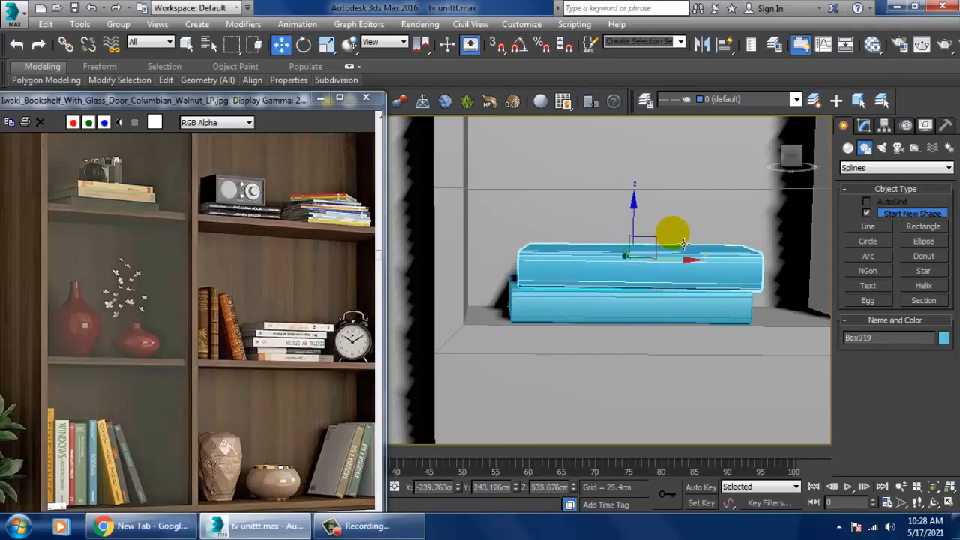
- Create a small box on the top face of the upper book using AutoGrid
middle_drag(682, 245, 632, 231)
scroll(632, 227, up, 3)
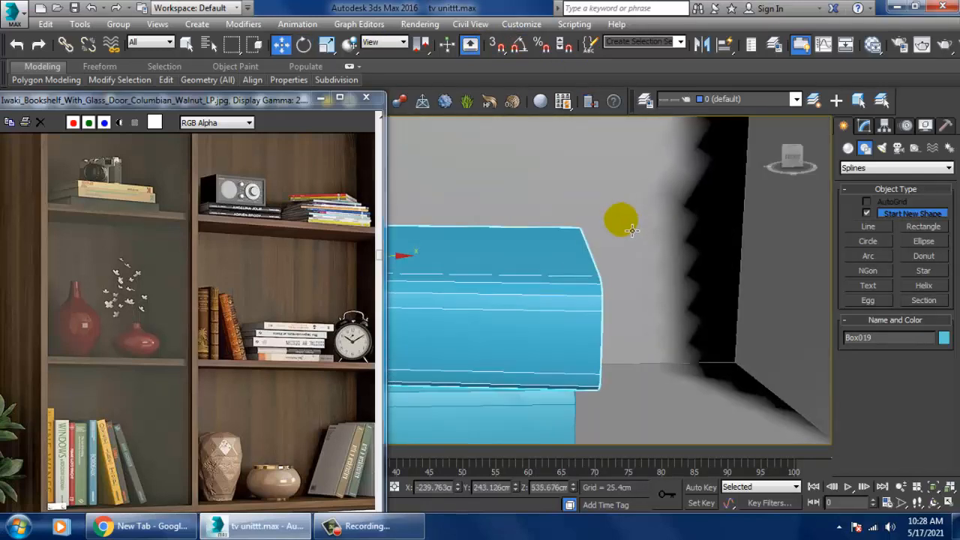
click(847, 148)
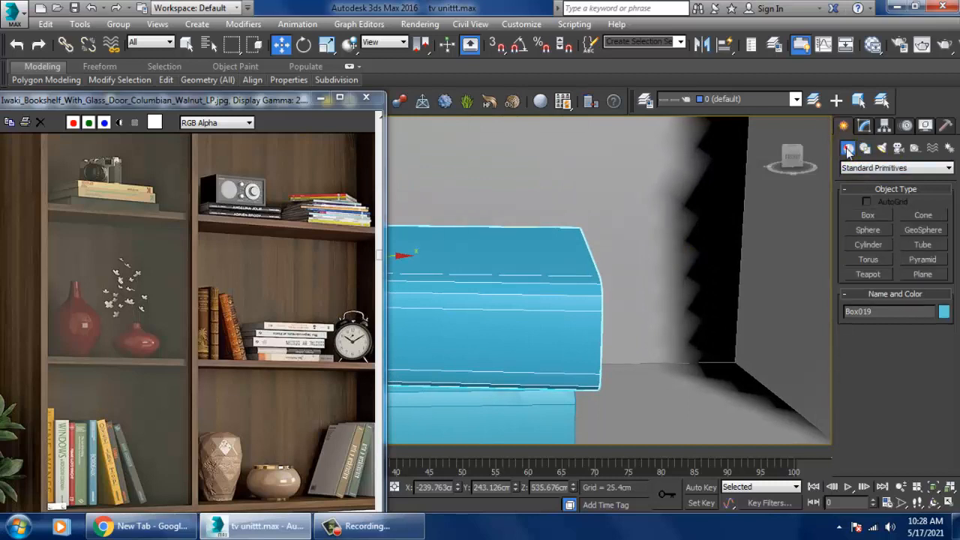
click(866, 232)
click(871, 218)
middle_drag(593, 289, 626, 338)
scroll(612, 338, down, 5)
scroll(611, 338, up, 5)
click(929, 215)
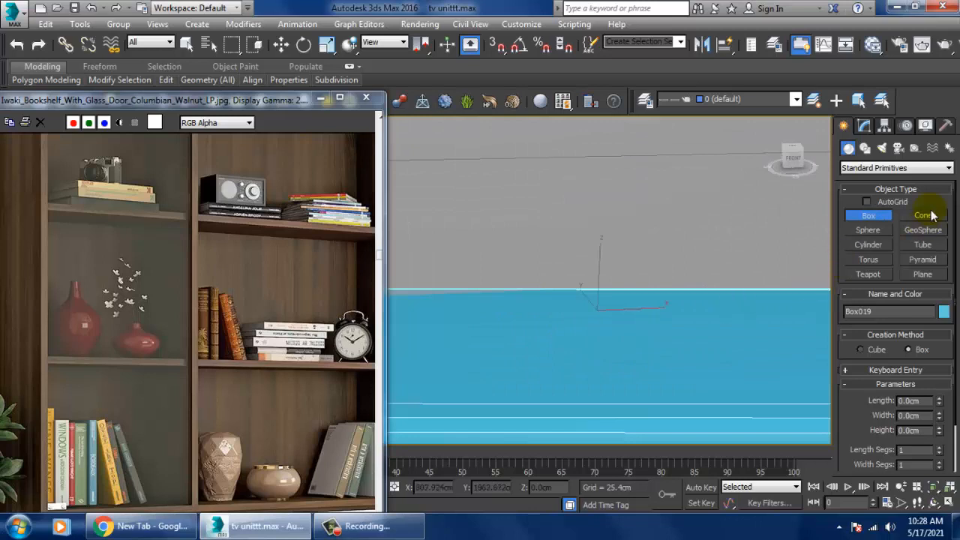
drag(452, 352, 739, 379)
click(725, 285)
key(w)
alt+middle_drag(725, 285, 691, 308)
scroll(698, 288, down, 6)
scroll(646, 286, up, 5)
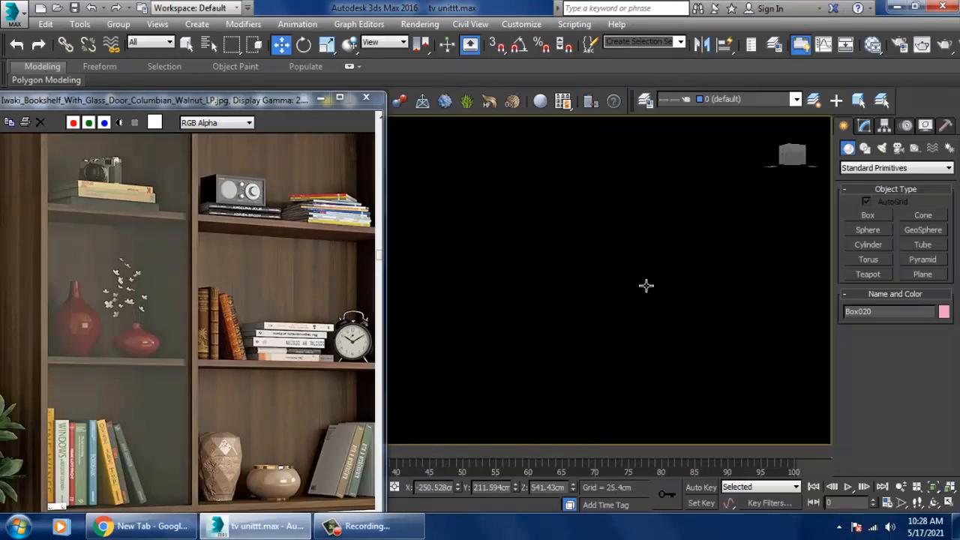
scroll(646, 286, down, 2)
mouse_move(646, 286)
alt+middle_down()
mouse_move(669, 282)
mouse_move(660, 276)
alt+middle_up()
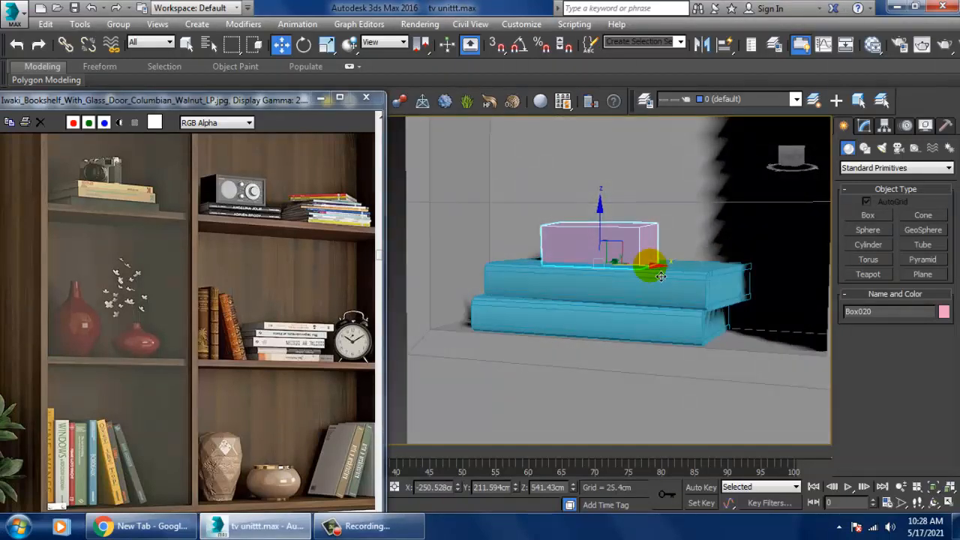
- Rotate the small box slightly in the side view so it sits level on the upper book
key(alt+w)
middle_drag(703, 200, 633, 205)
key(alt+w)
key(z)
scroll(614, 242, down, 5)
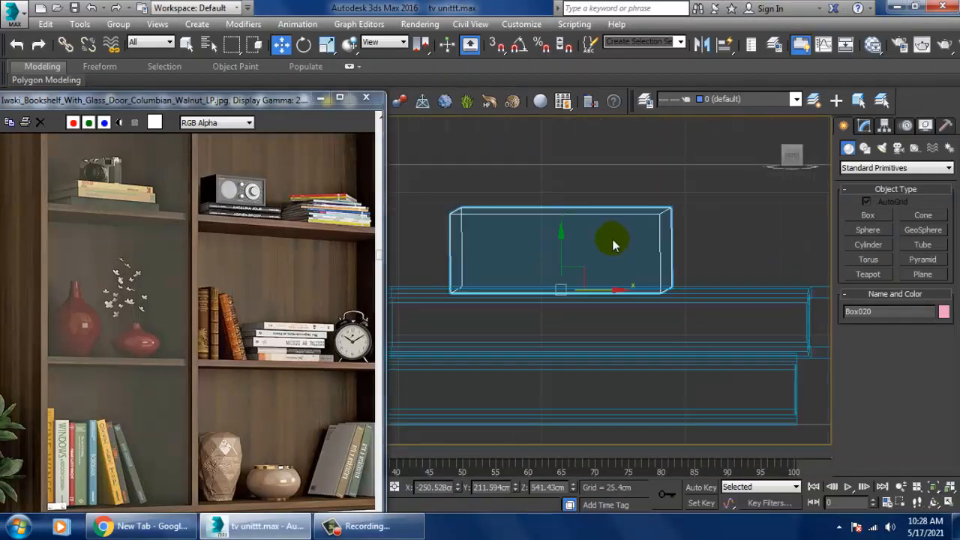
key(alt+w)
middle_drag(456, 414, 438, 401)
key(alt+w)
key(z)
scroll(551, 312, down, 6)
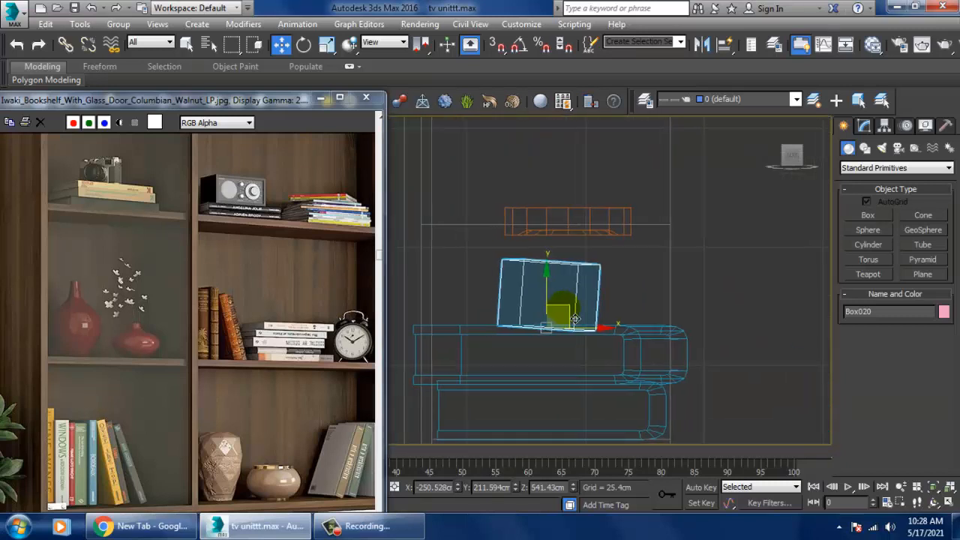
scroll(579, 313, up, 2)
key(e)
drag(581, 308, 576, 305)
key(w)
key(alt+w)
middle_click(688, 360)
key(alt+w)
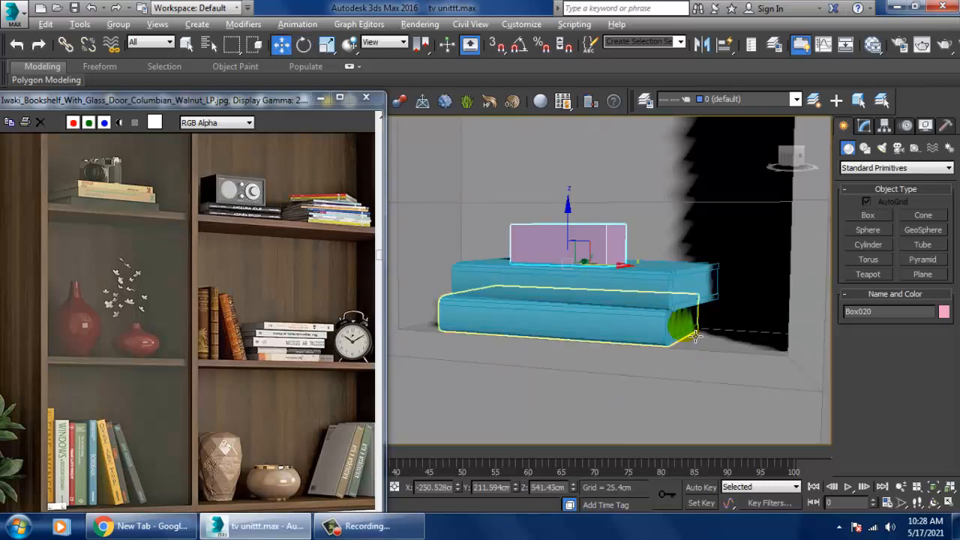
- Scale the small box slightly taller along Z
middle_drag(558, 253, 596, 289)
key(r)
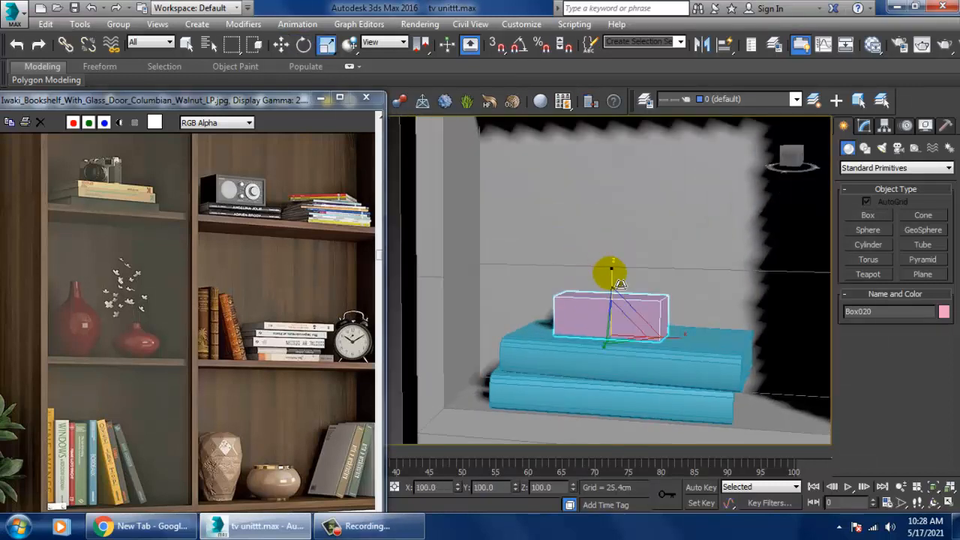
drag(614, 275, 615, 263)
key(w)
- Convert the small box on the books to an Editable Poly
mouse_move(619, 297)
alt+middle_down()
mouse_move(623, 311)
mouse_move(604, 306)
alt+middle_up()
scroll(585, 325, up, 5)
scroll(582, 326, down, 3)
scroll(616, 286, down, 3)
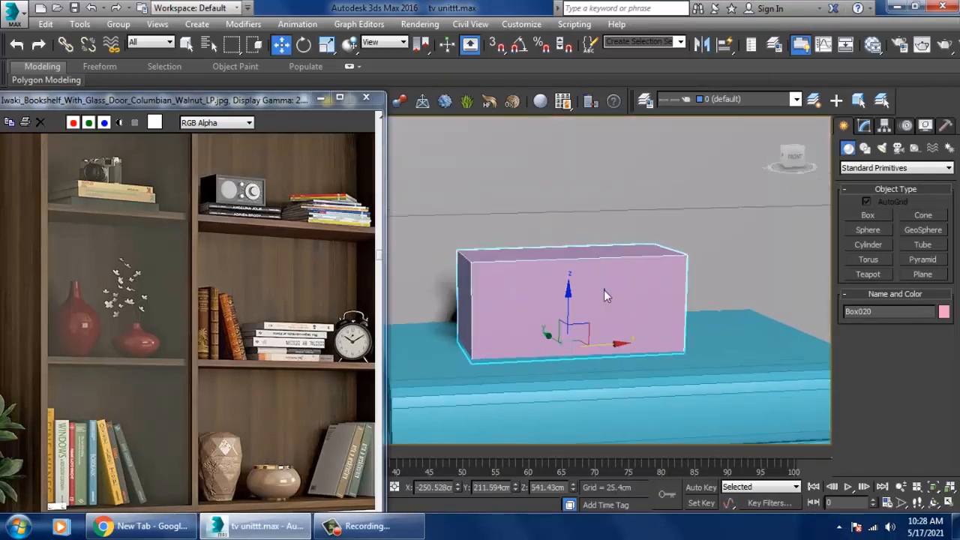
right_click(607, 286)
mouse_move(675, 428)
click(784, 441)
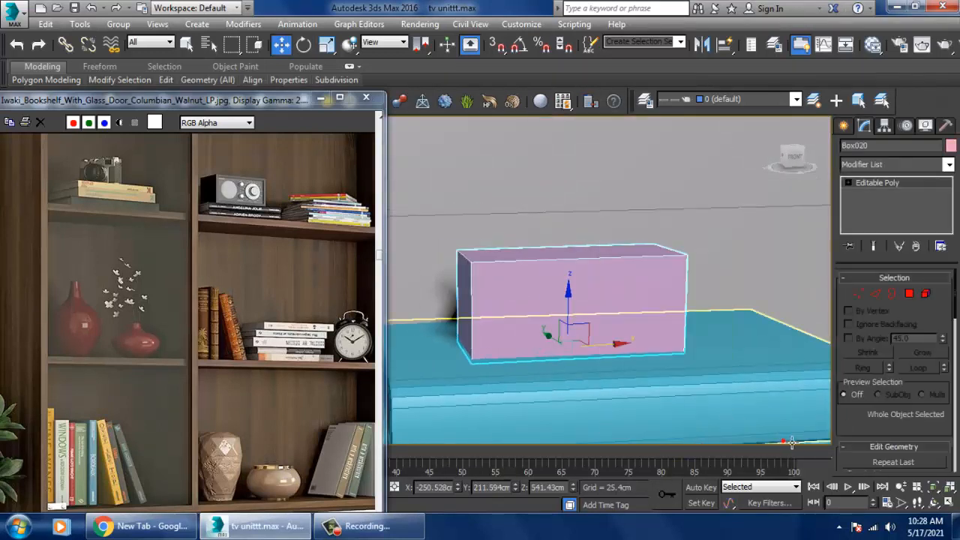
- Inset the front polygon of the small box by about 1.33 cm
click(909, 294)
key(ctrl+a)
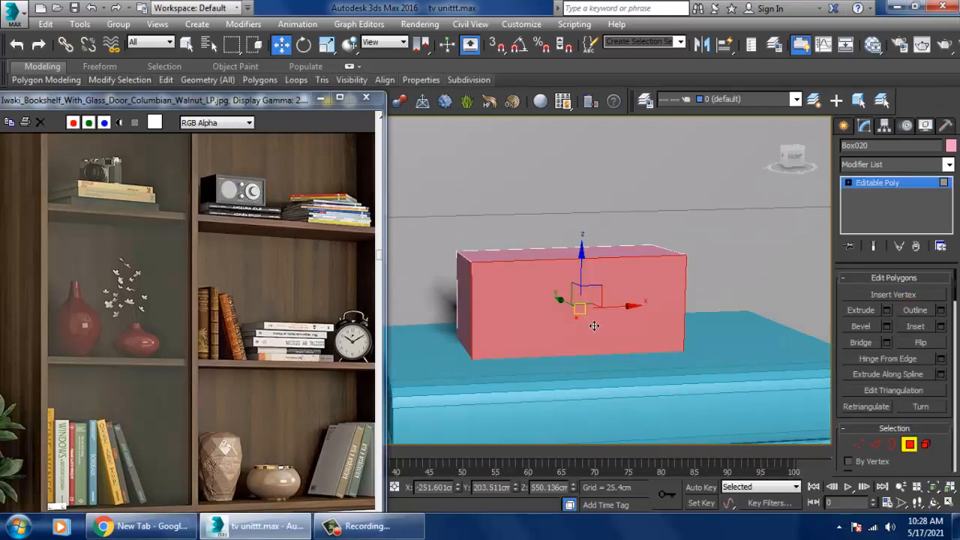
click(941, 327)
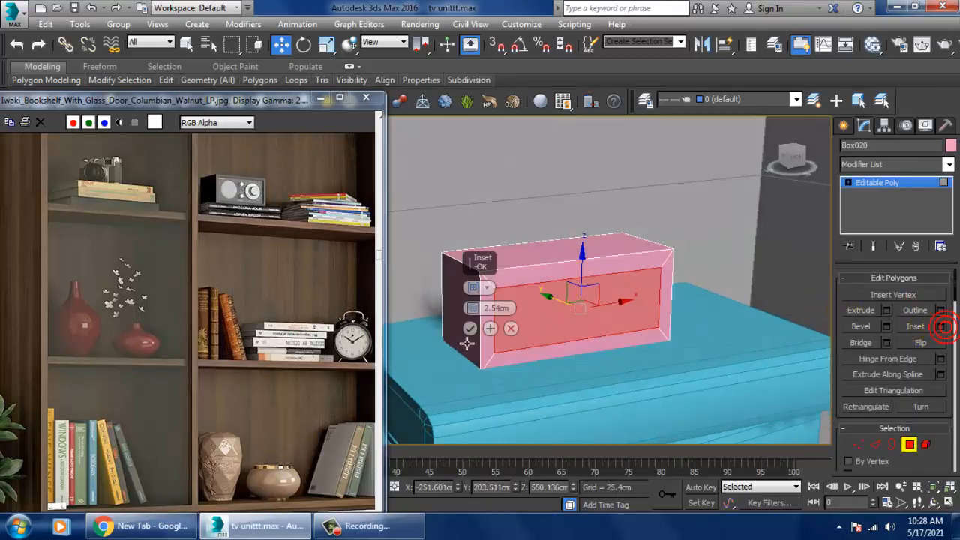
drag(473, 314, 474, 318)
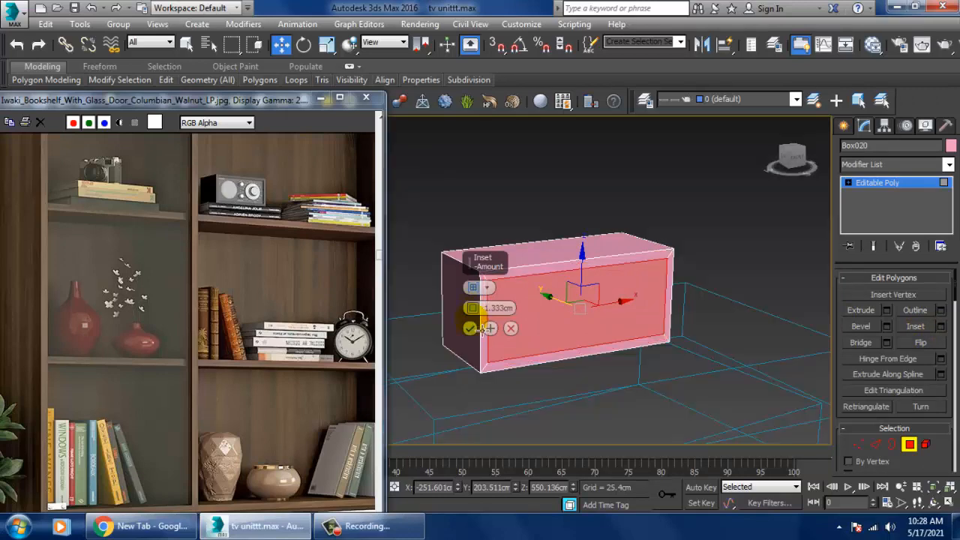
click(473, 328)
- Extrude the inset front polygon inward by about -0.349 cm to form a recessed panel
scroll(633, 315, up, 3)
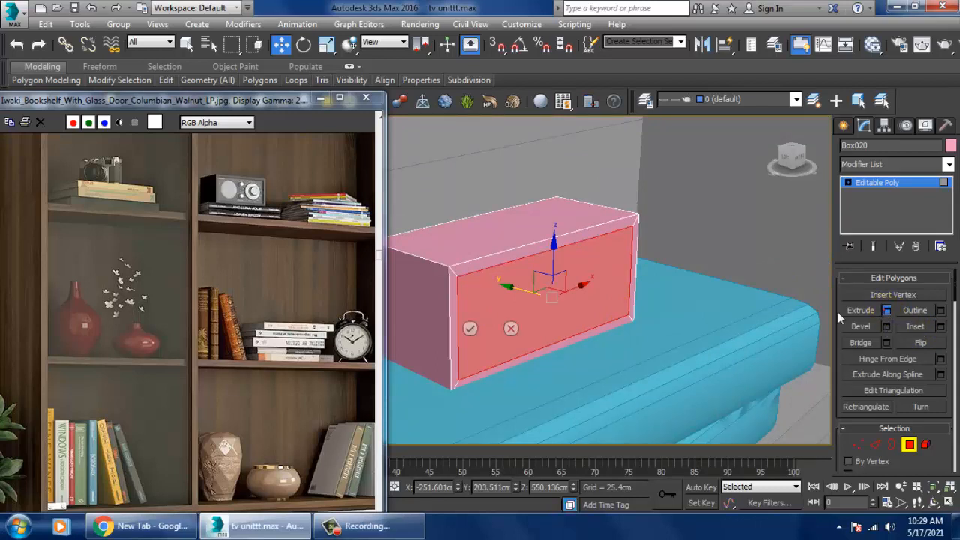
drag(472, 313, 488, 364)
click(470, 328)
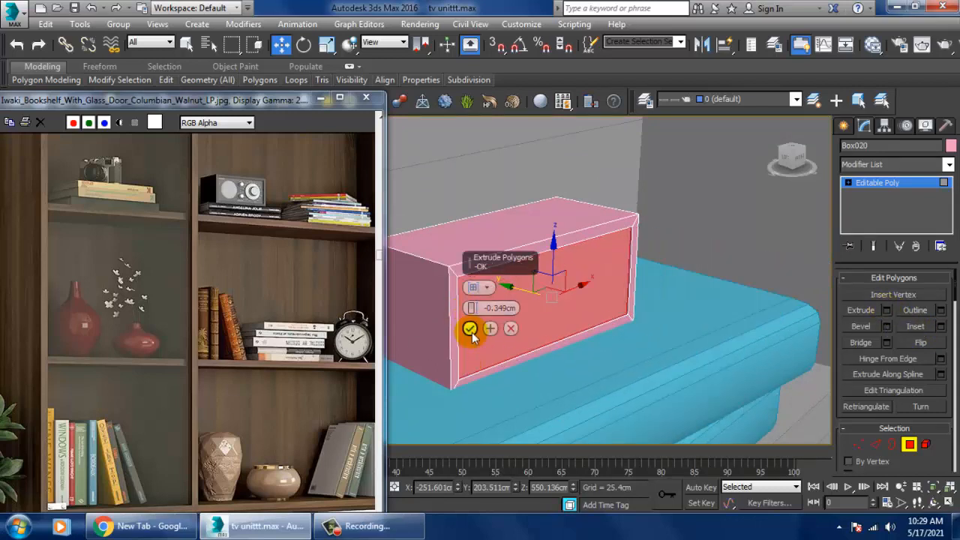
alt+middle_drag(470, 328, 547, 360)
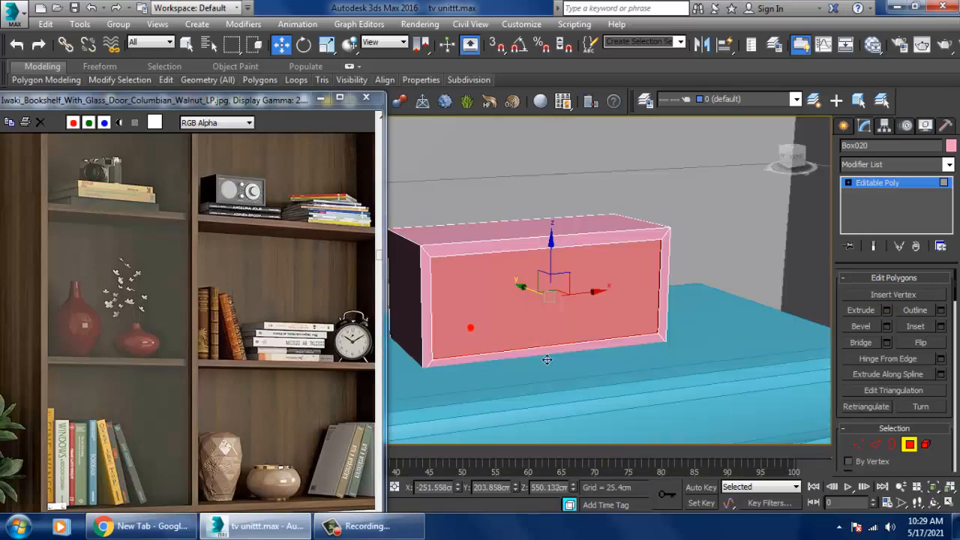
- Create a cylinder with AutoGrid on the right part of the recessed front, about 4.8 cm in radius and 0.13 cm high
click(845, 127)
click(878, 249)
key(alt+w)
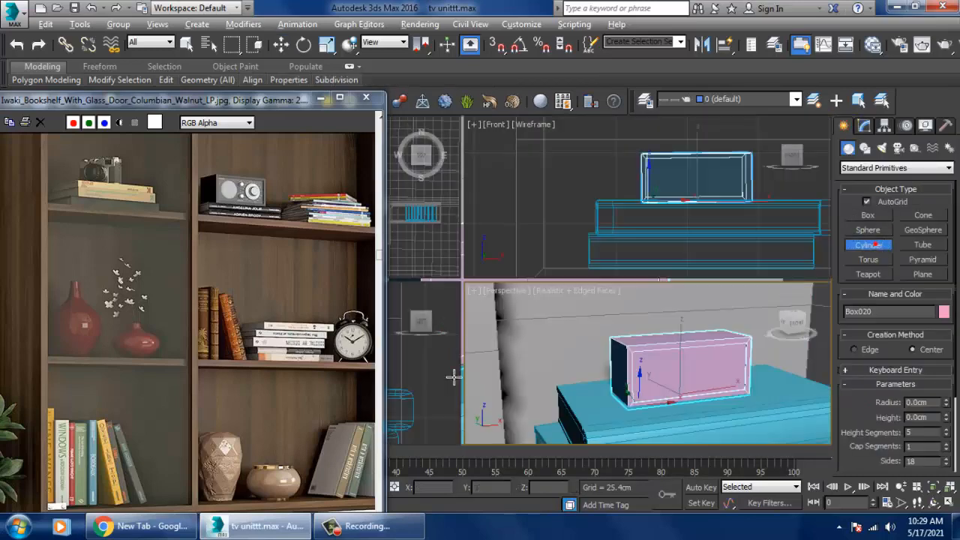
middle_drag(554, 278, 525, 273)
middle_drag(738, 360, 646, 300)
key(alt+w)
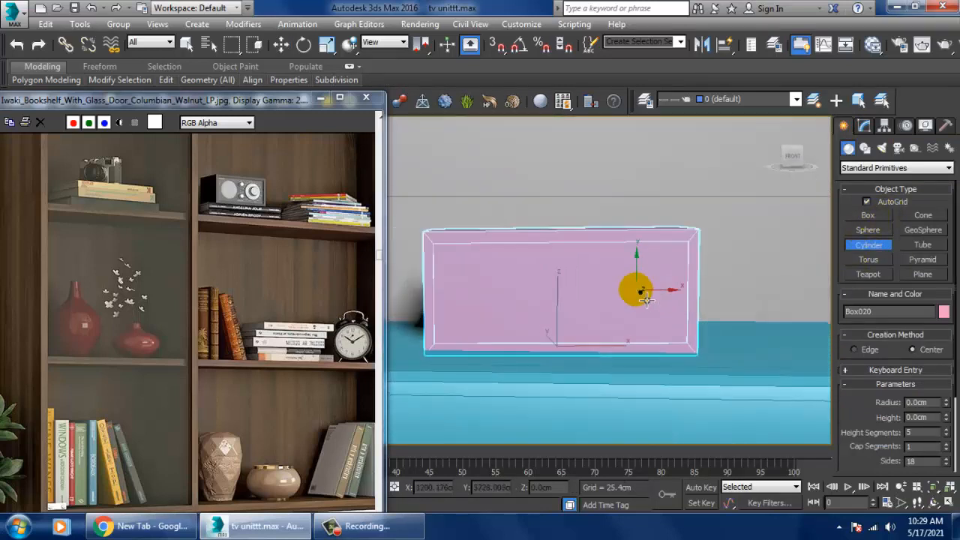
drag(647, 297, 672, 323)
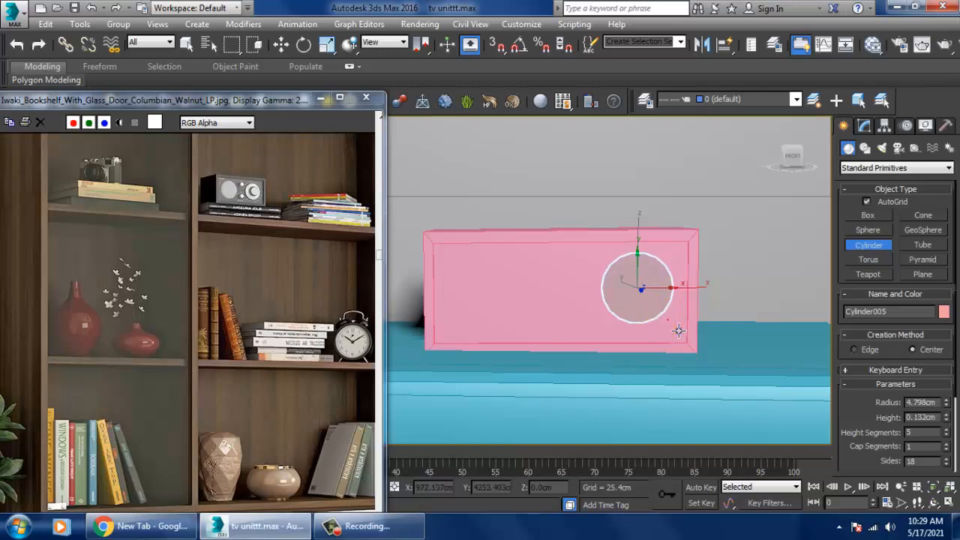
- Set the cylinder's height to about 0.665 cm so it protrudes from the recessed front
key(w)
alt+middle_drag(679, 331, 523, 313)
scroll(625, 315, up, 6)
mouse_move(528, 282)
mouse_down()
mouse_move(555, 288)
mouse_move(532, 282)
mouse_up()
key(ctrl+z)
click(864, 126)
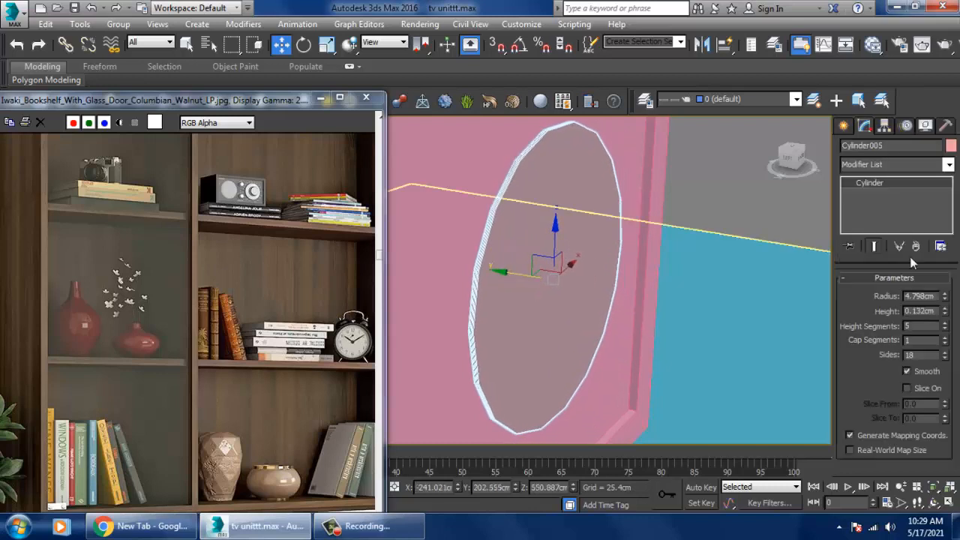
drag(944, 315, 33, 307)
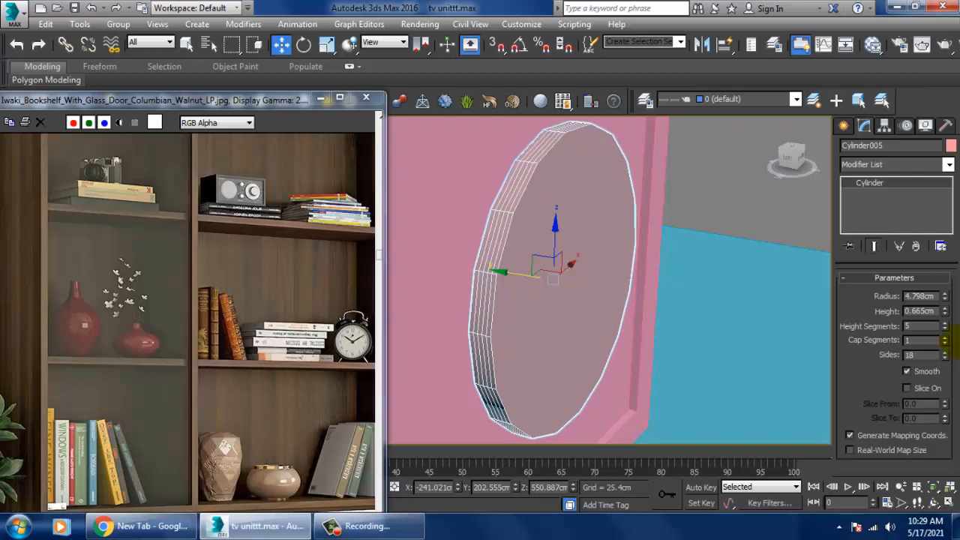
- Reduce the dial cylinder to 1 height segment and convert it to an Editable Poly
right_click(944, 329)
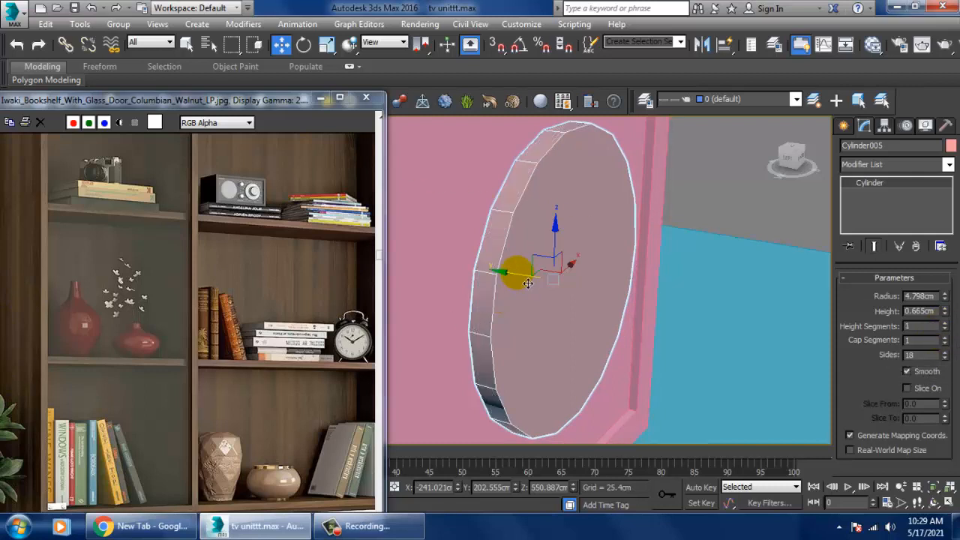
alt+middle_drag(528, 282, 567, 190)
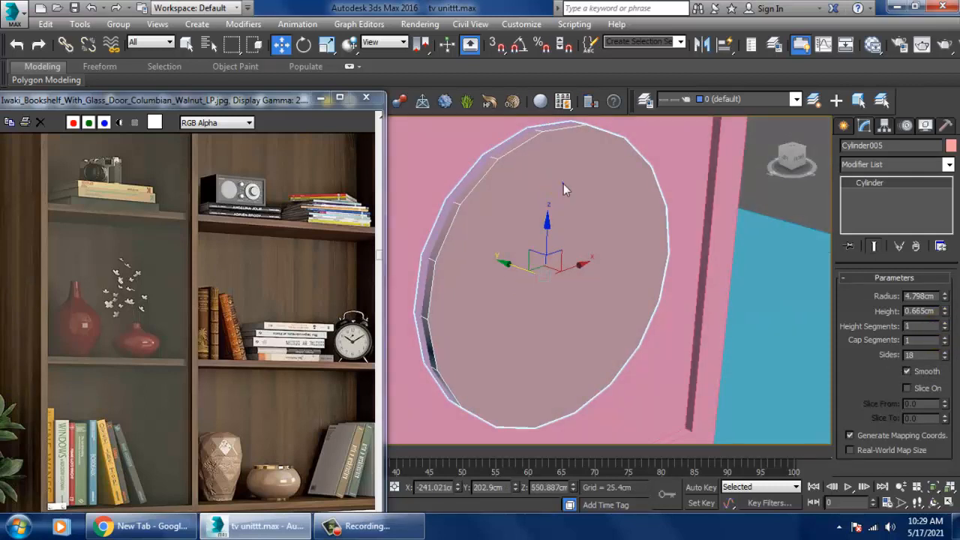
right_click(567, 190)
mouse_move(660, 322)
click(765, 334)
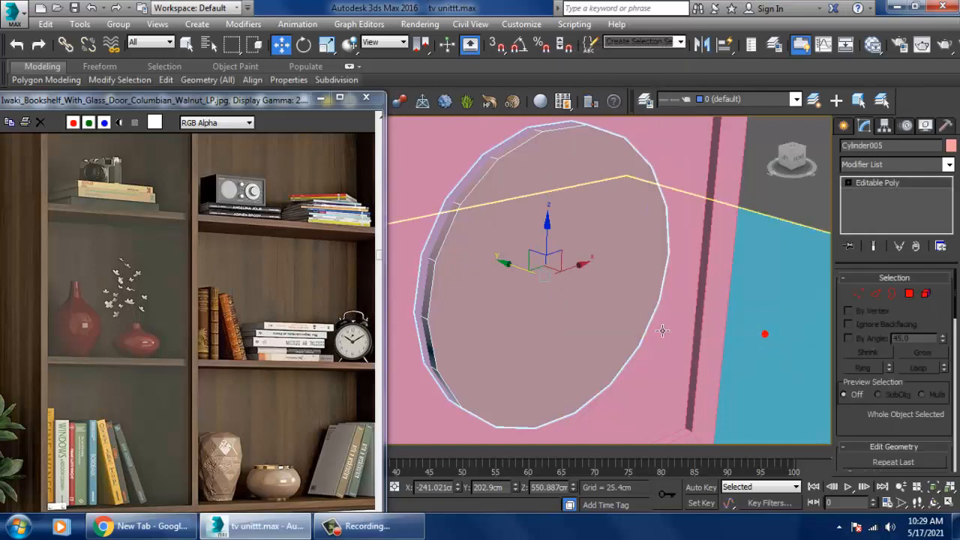
- Inset the cylinder's front cap by 2.54 cm and extrude the resulting inner polygon outward
key(4)
click(603, 296)
click(941, 327)
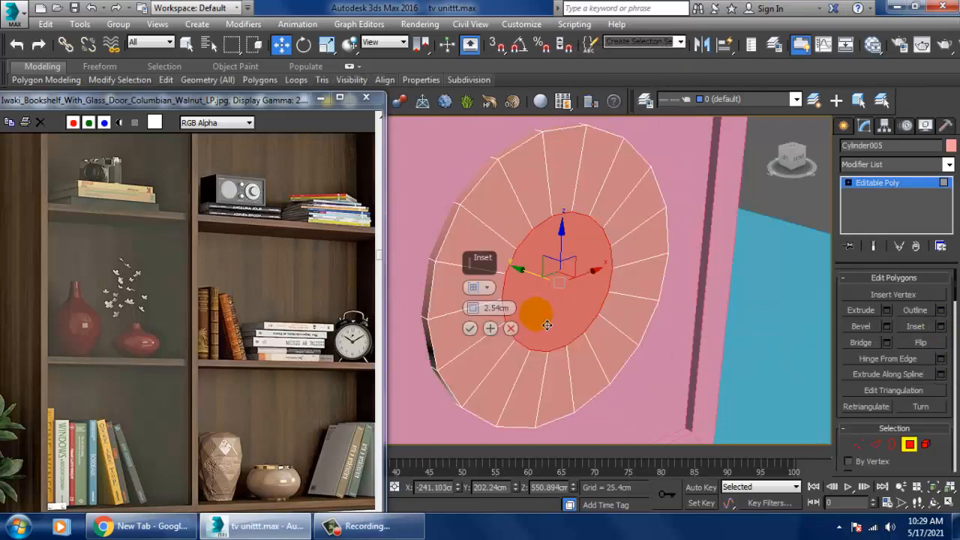
click(469, 328)
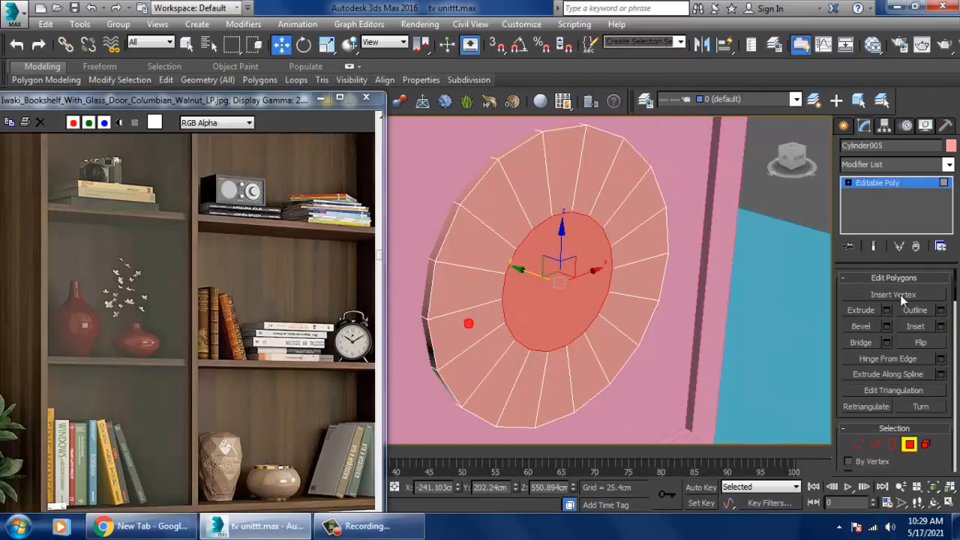
click(887, 311)
click(469, 329)
scroll(552, 330, down, 7)
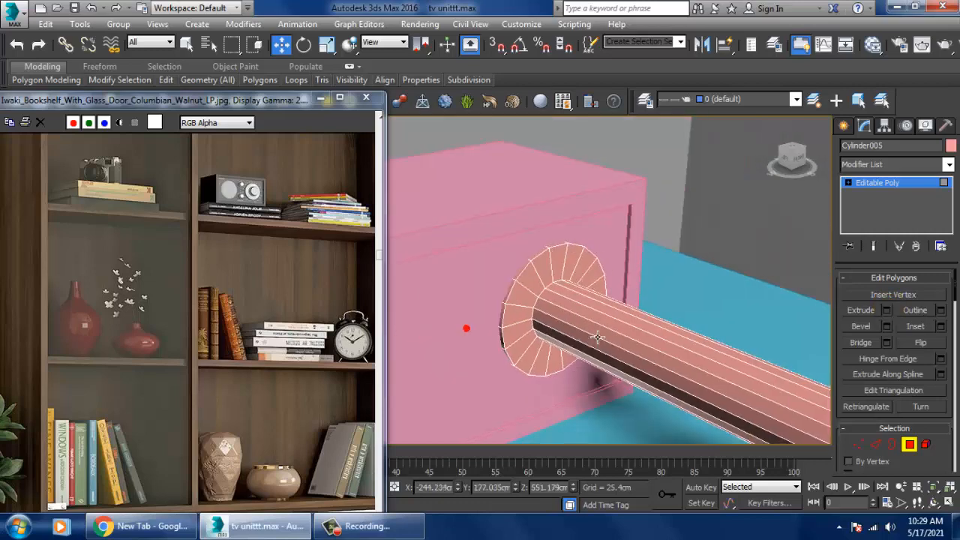
mouse_move(639, 339)
middle_down()
mouse_move(651, 350)
mouse_move(629, 341)
middle_up()
drag(666, 361, 576, 332)
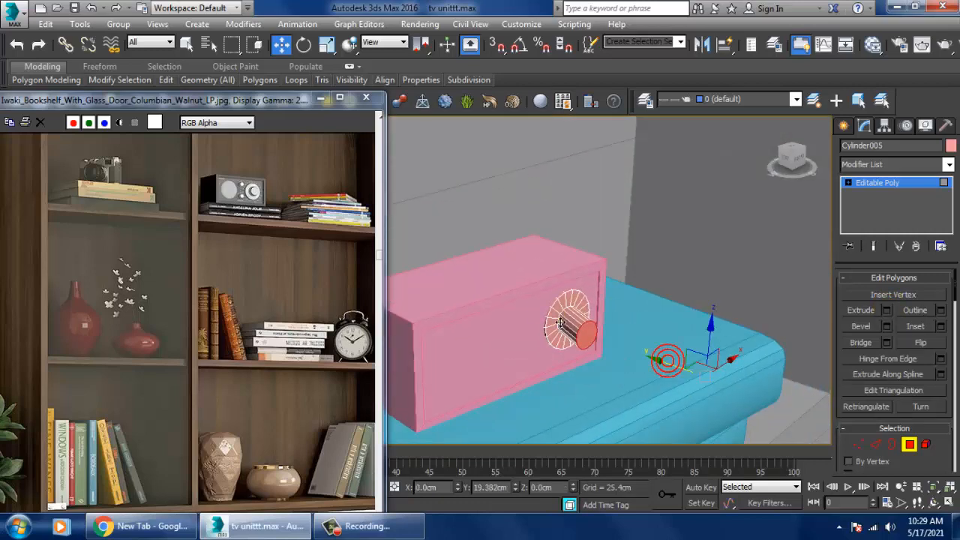
key(ctrl+z)
- Move the extruded end face back toward the radio box in a side view to shorten the knob
alt+middle_drag(653, 346, 722, 321)
key(alt+w)
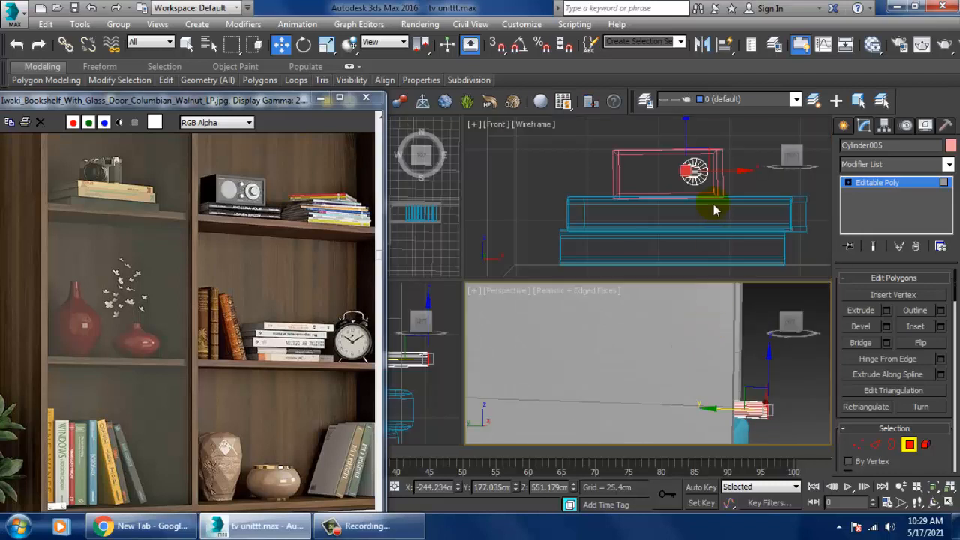
middle_click(714, 204)
middle_click(433, 391)
key(alt+w)
key(z)
scroll(560, 321, down, 3)
scroll(551, 328, down, 10)
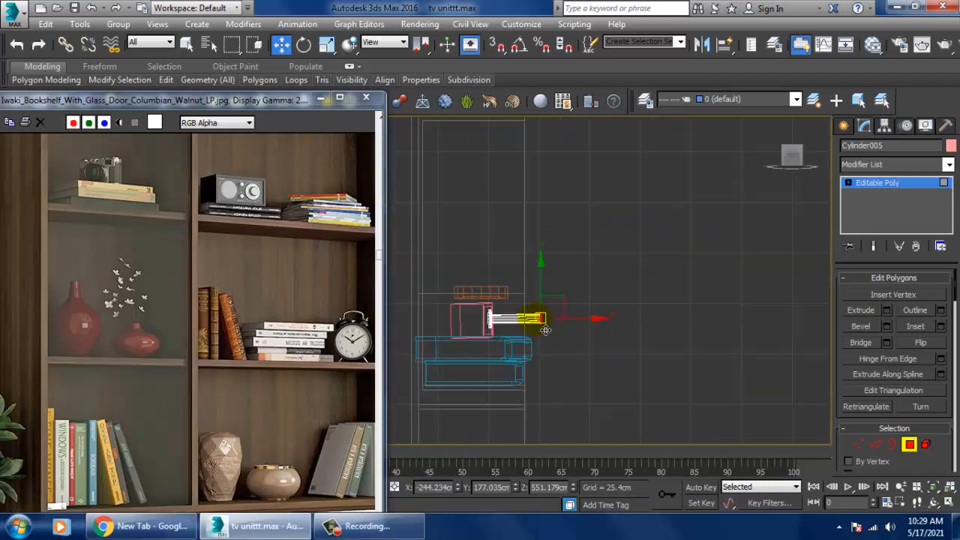
scroll(545, 327, up, 3)
middle_drag(545, 328, 646, 332)
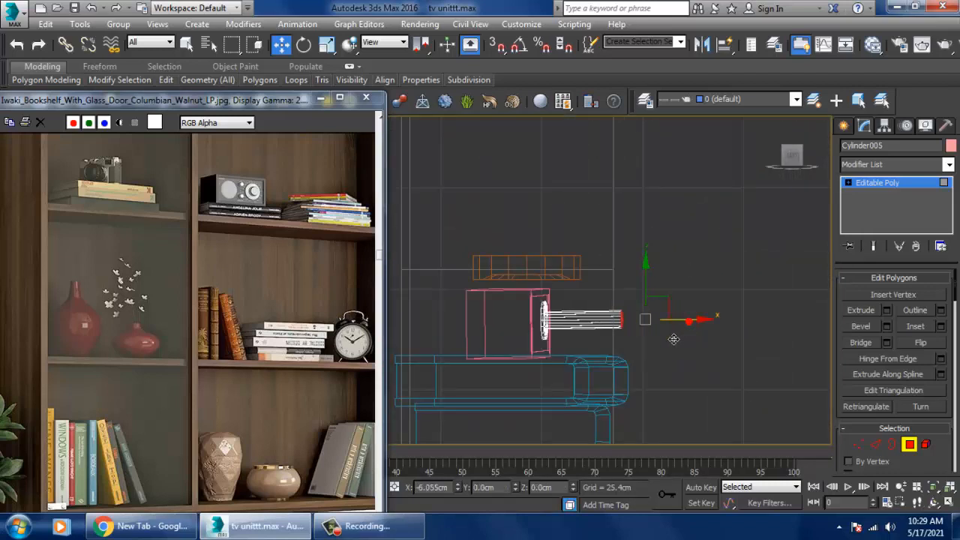
drag(674, 339, 617, 333)
- Pull the knob's end face farther in so only a short stub protrudes from the dial
key(alt+w)
middle_click(725, 373)
key(alt+w)
alt+middle_drag(725, 373, 668, 360)
scroll(654, 377, down, 5)
scroll(668, 360, up, 4)
drag(601, 339, 506, 276)
- Push the knob's end face slightly deeper and shift it along X to centre it on the dial
alt+middle_drag(506, 277, 663, 304)
scroll(653, 220, down, 5)
scroll(641, 231, up, 4)
scroll(690, 267, up, 5)
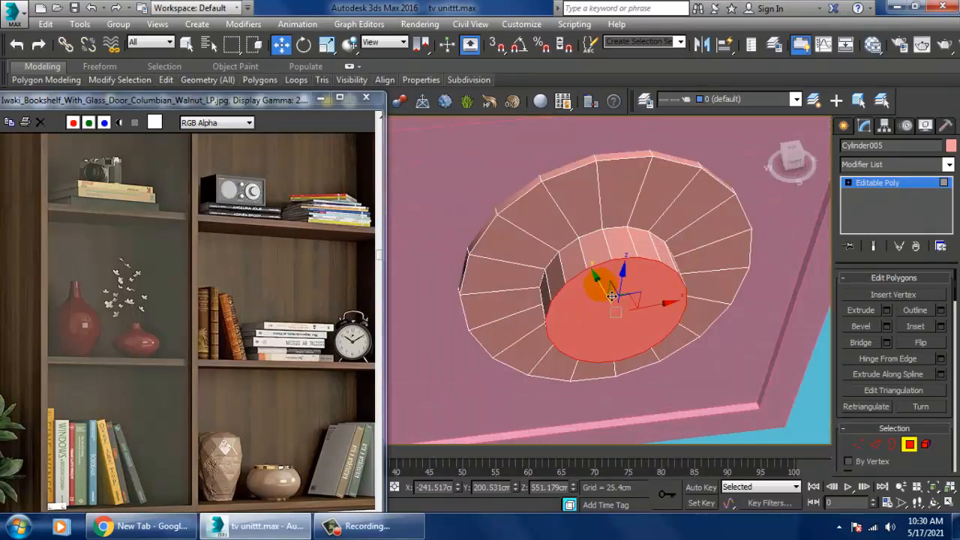
drag(612, 296, 603, 283)
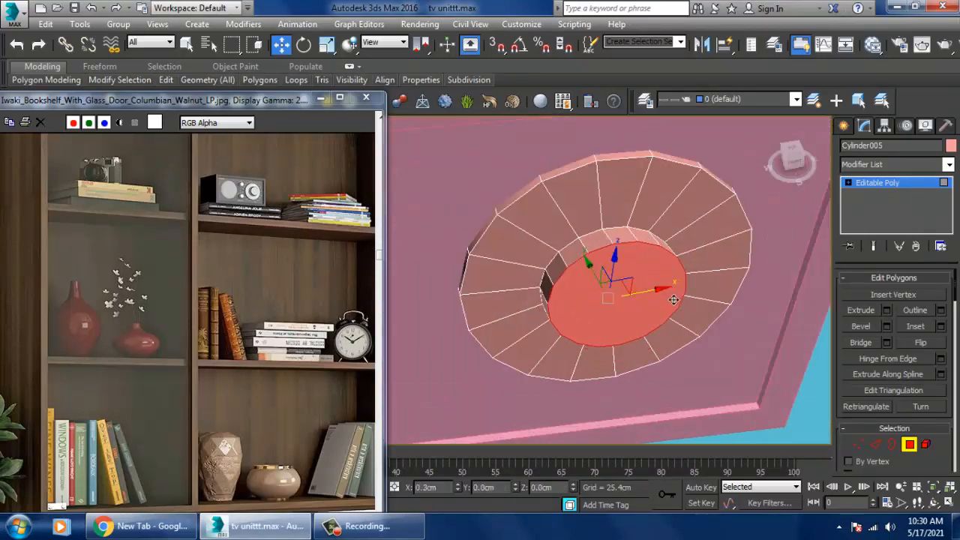
alt+middle_drag(670, 300, 697, 262)
scroll(649, 258, down, 4)
scroll(697, 262, up, 5)
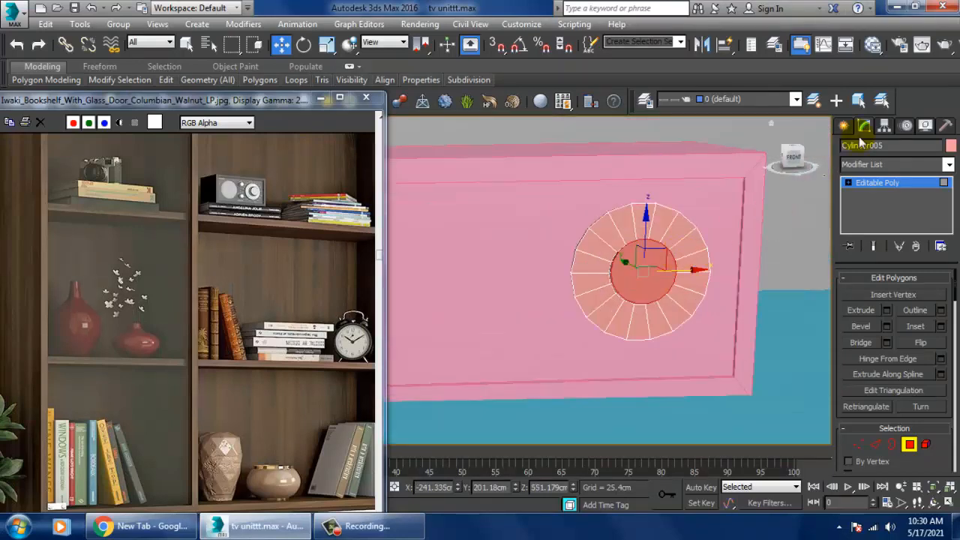
- Create a thin cylinder with AutoGrid on the niche's back wall above the radio, about 3.8 cm in radius
click(844, 125)
click(878, 246)
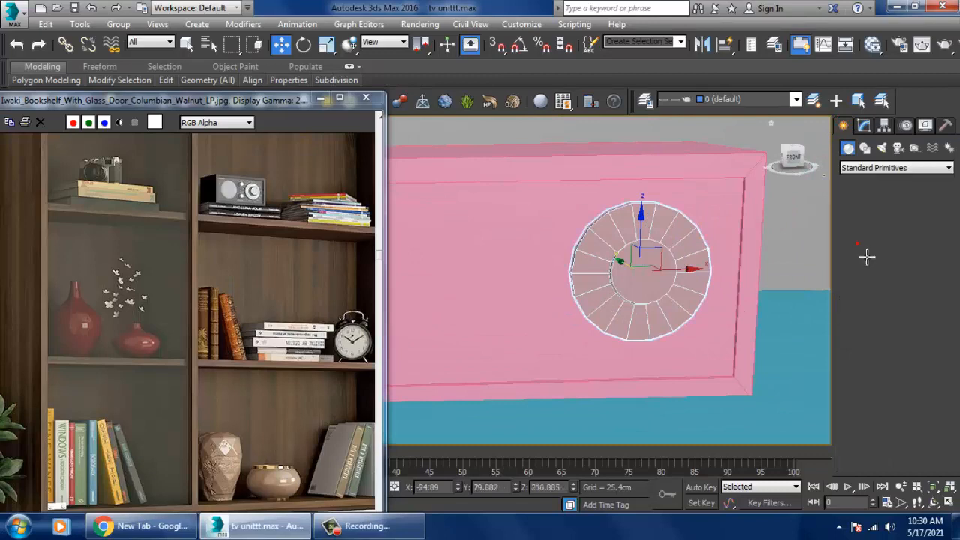
middle_drag(587, 250, 702, 279)
scroll(660, 277, down, 4)
scroll(660, 276, down, 8)
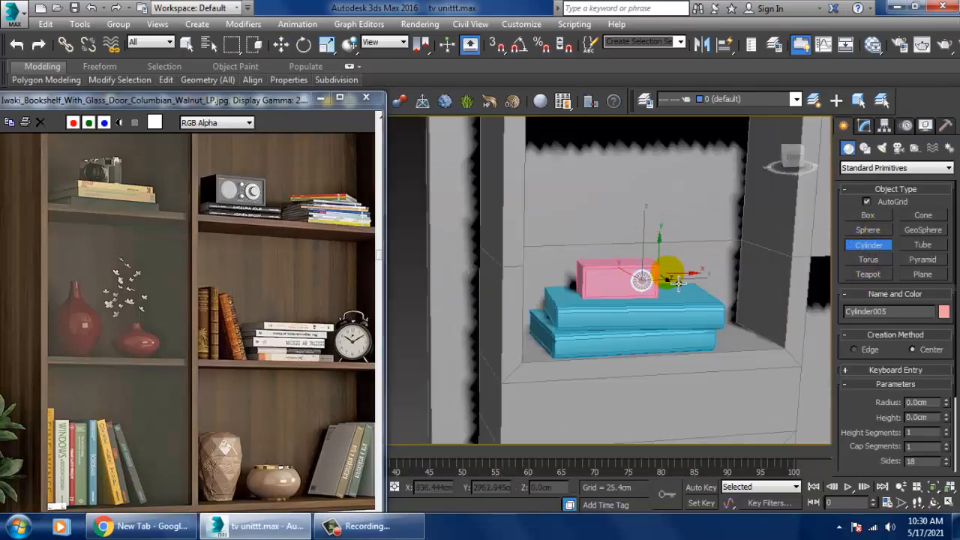
scroll(658, 268, up, 3)
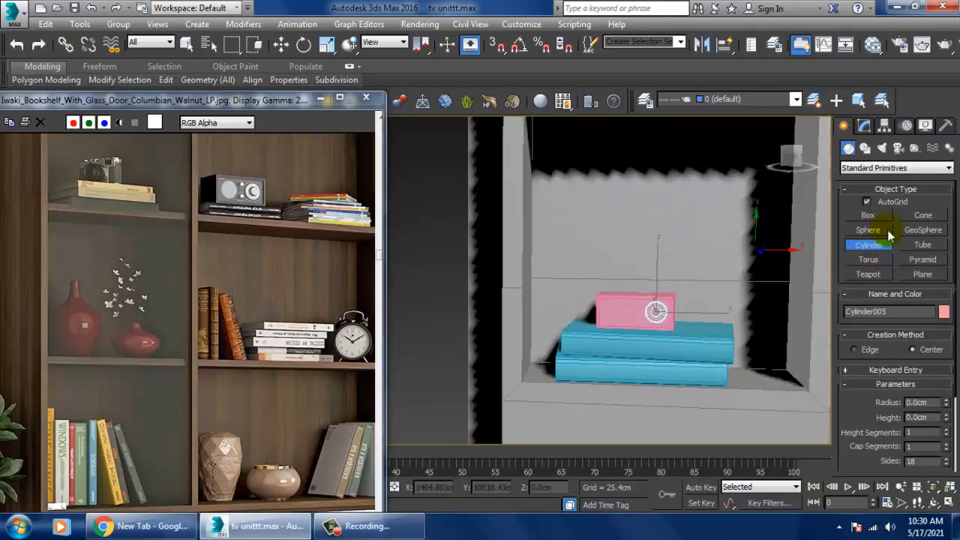
drag(647, 254, 654, 259)
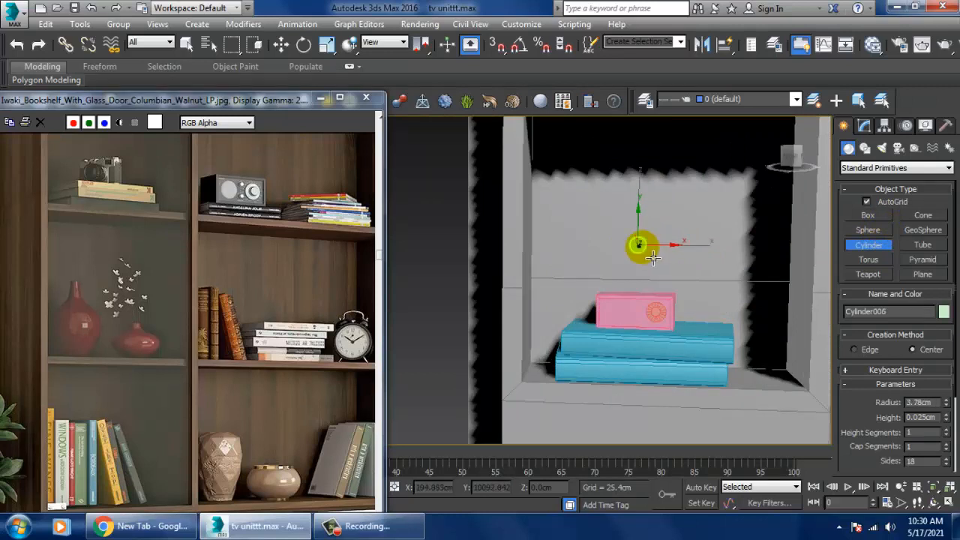
- Move the new cylinder down and forward onto the radio's front panel, beside the dial
key(w)
alt+middle_drag(671, 262, 628, 259)
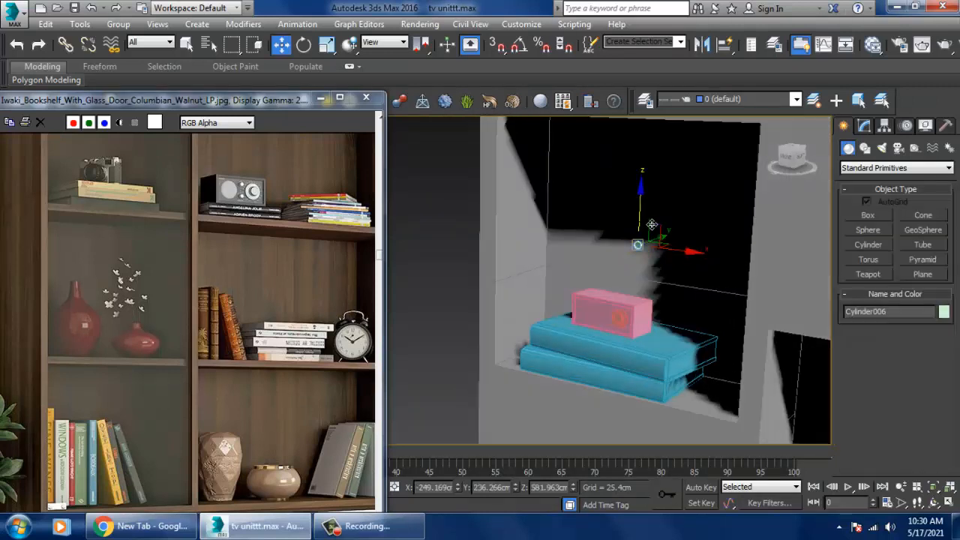
alt+middle_drag(673, 292, 656, 301)
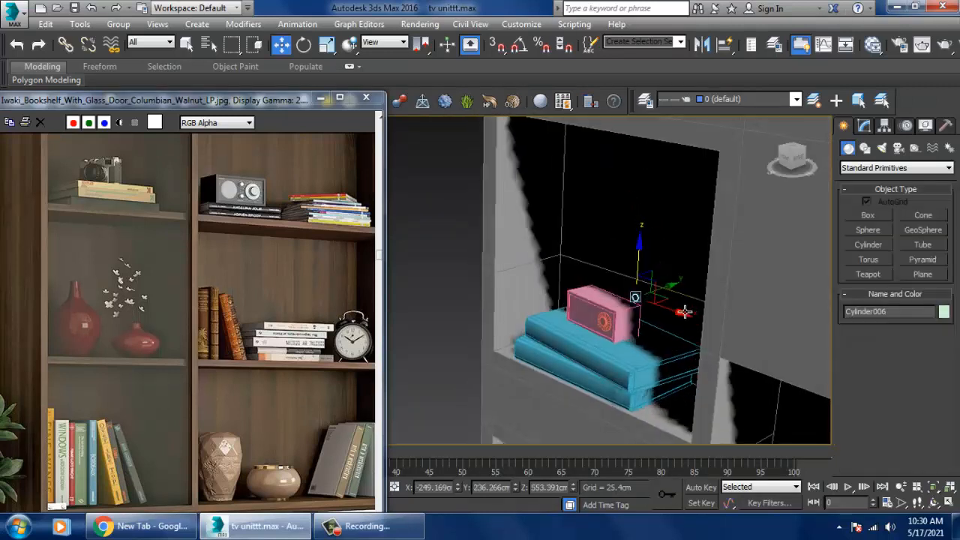
drag(674, 289, 639, 306)
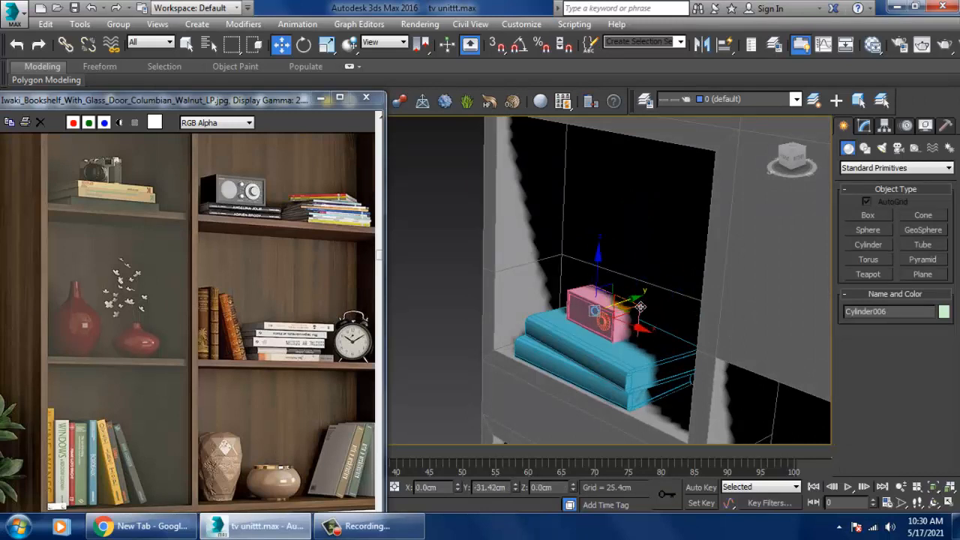
scroll(640, 306, up, 5)
scroll(633, 300, down, 2)
drag(627, 292, 616, 294)
alt+middle_drag(613, 295, 676, 286)
scroll(622, 300, down, 5)
scroll(676, 286, up, 2)
drag(750, 275, 729, 278)
- Set the small cylinder's radius to about 1.283 cm and its height to about 0.875 cm
click(865, 126)
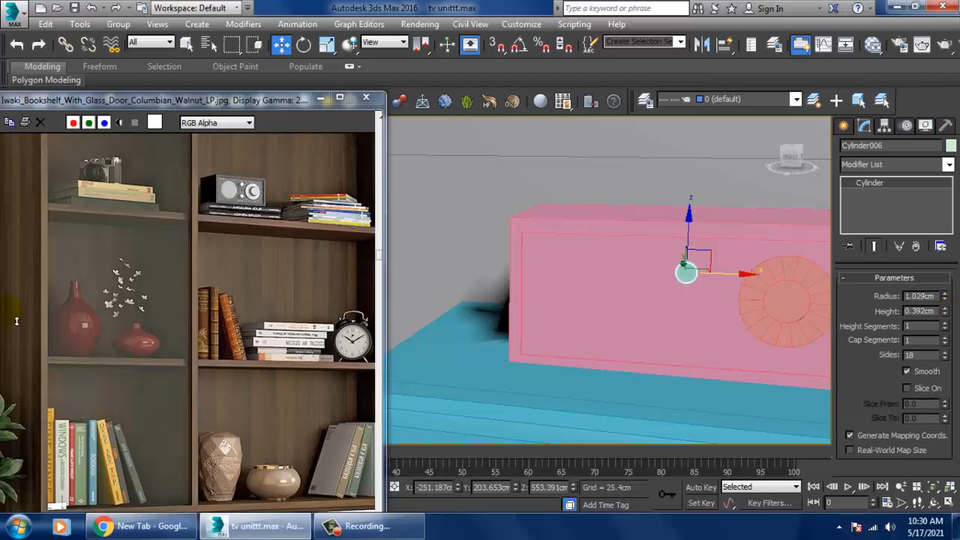
drag(17, 321, 17, 318)
key(z)
alt+middle_drag(722, 307, 626, 322)
scroll(626, 322, down, 5)
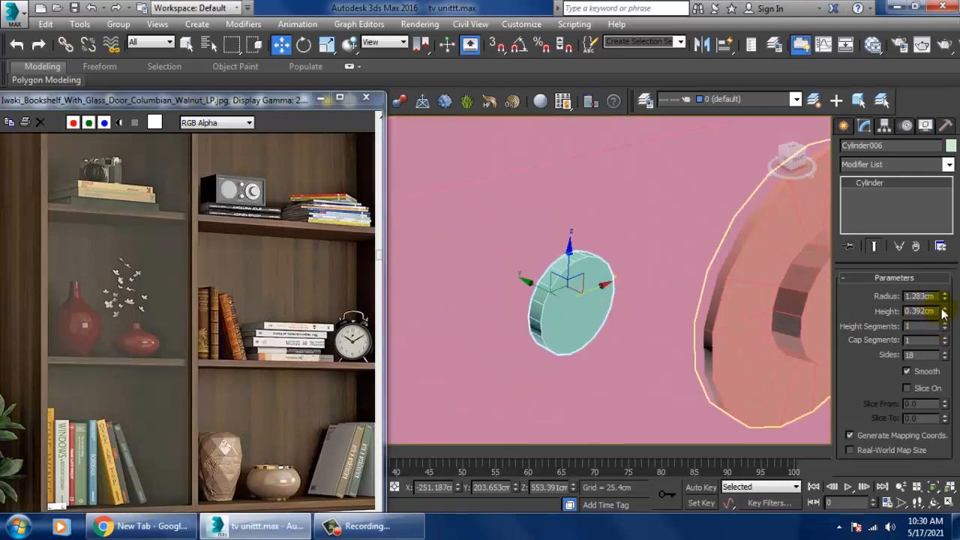
drag(945, 316, 938, 303)
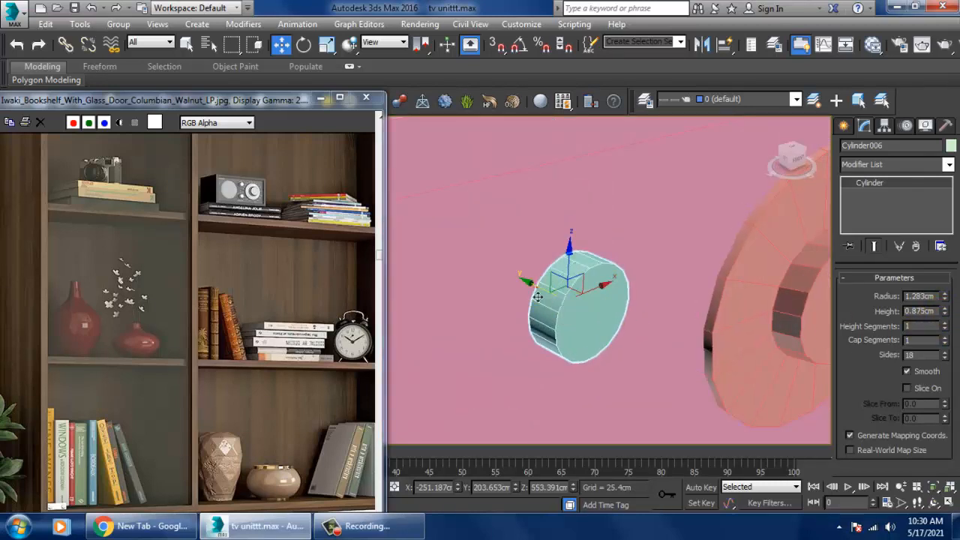
- Adjust the small cylinder's depth against the radio's front panel and raise it slightly toward the panel's upper edge
drag(537, 294, 526, 290)
scroll(574, 284, down, 5)
alt+middle_drag(537, 291, 585, 286)
scroll(585, 285, up, 5)
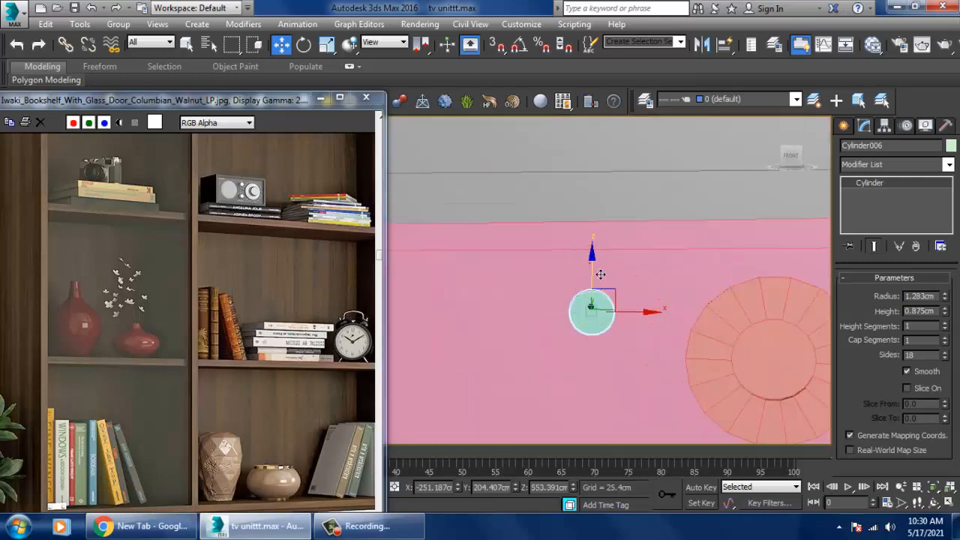
drag(601, 275, 594, 259)
scroll(596, 255, down, 6)
scroll(614, 288, up, 3)
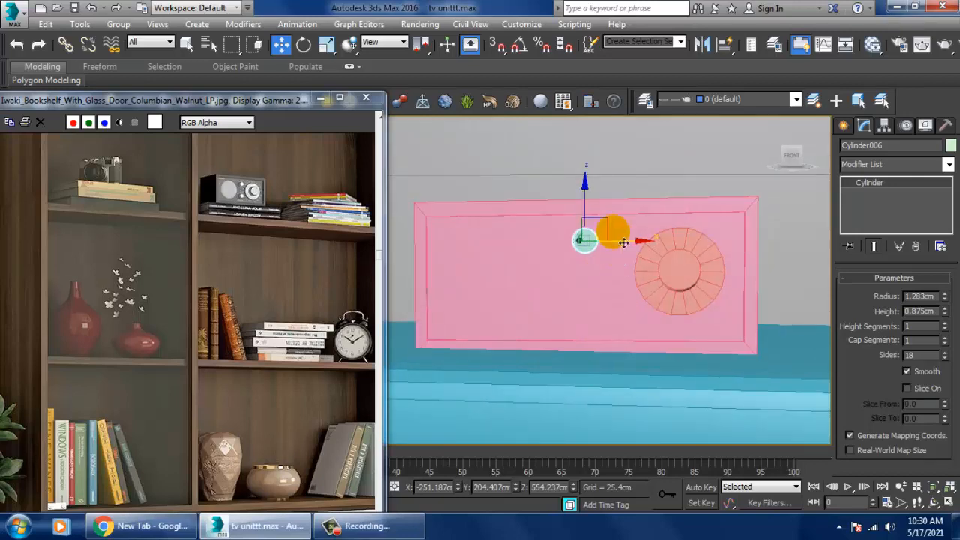
- Clone the small cylinder about 7.9 cm straight down as a second radio button and clear the selection
mouse_move(595, 216)
shift+mouse_down()
mouse_move(619, 283)
mouse_move(606, 272)
mouse_move(597, 279)
shift+mouse_up()
click(495, 330)
alt+middle_drag(600, 300, 645, 256)
scroll(670, 230, down, 4)
scroll(678, 261, down, 5)
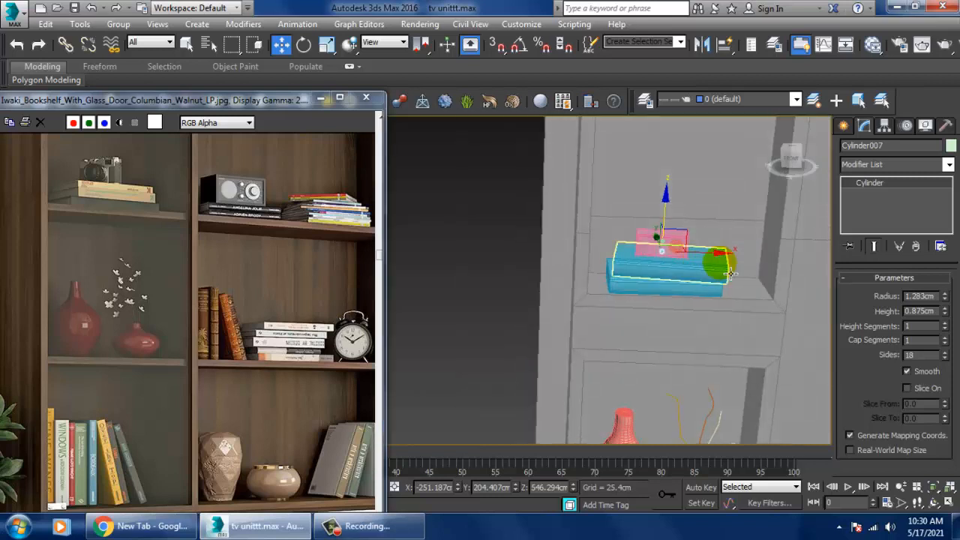
alt+middle_drag(730, 272, 686, 270)
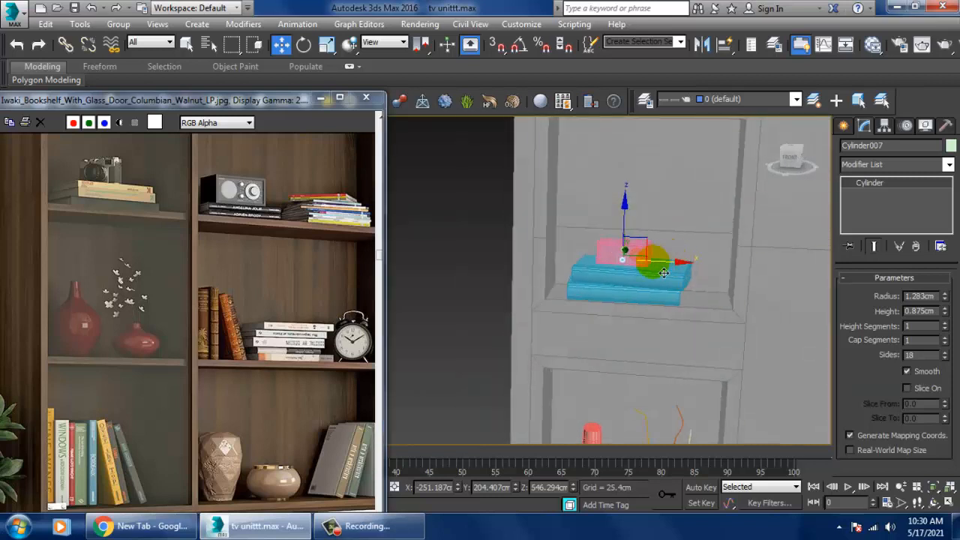
scroll(676, 267, down, 5)
click(656, 247)
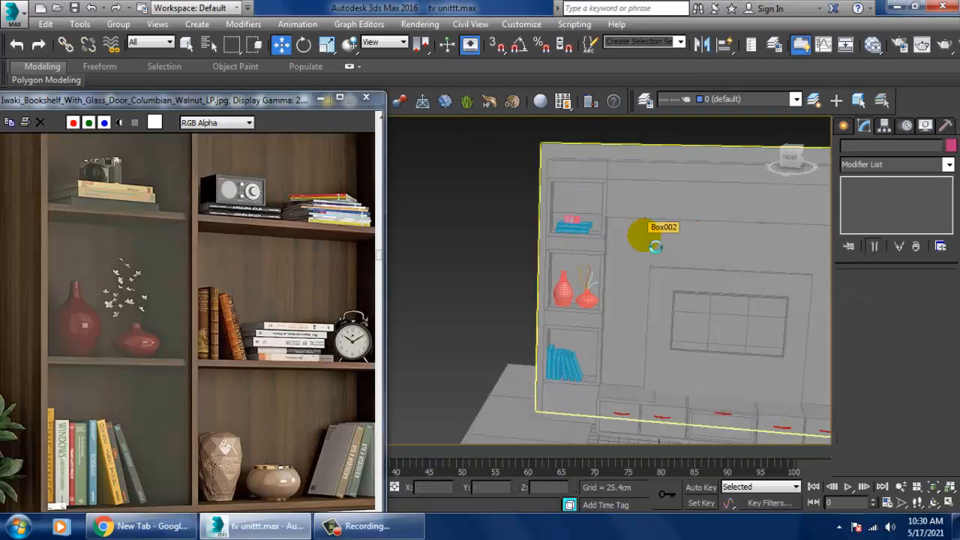
- Examine the whole TV unit and the bookshelf reference image for further items to place in the niches
mouse_move(677, 277)
middle_down()
mouse_move(635, 274)
mouse_move(665, 283)
middle_up()
scroll(636, 274, down, 2)
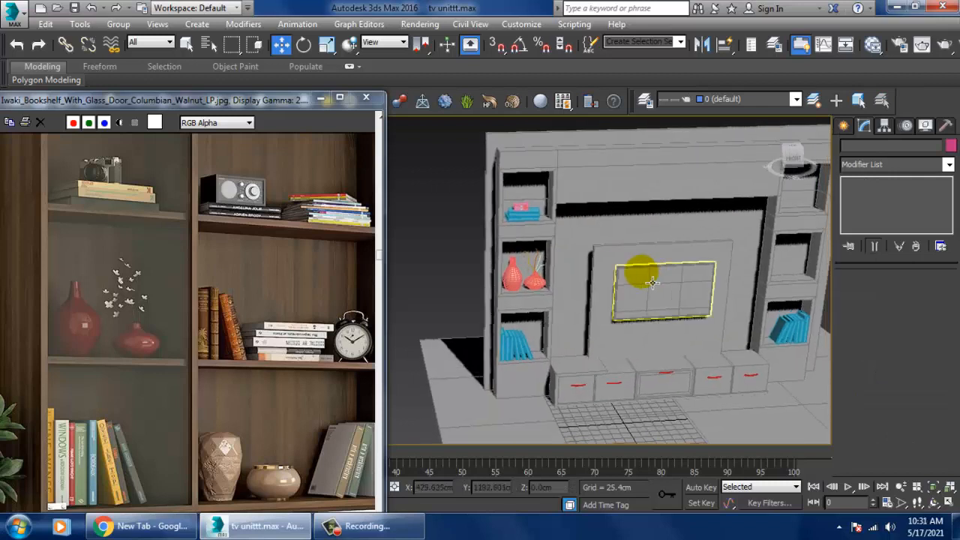
middle_drag(285, 398, 151, 347)
middle_drag(313, 299, 275, 335)
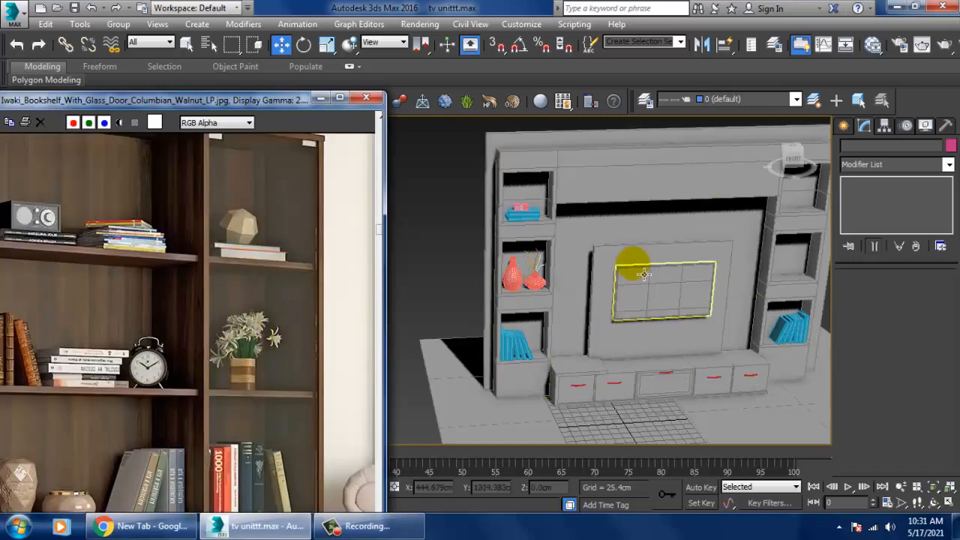
scroll(635, 272, down, 3)
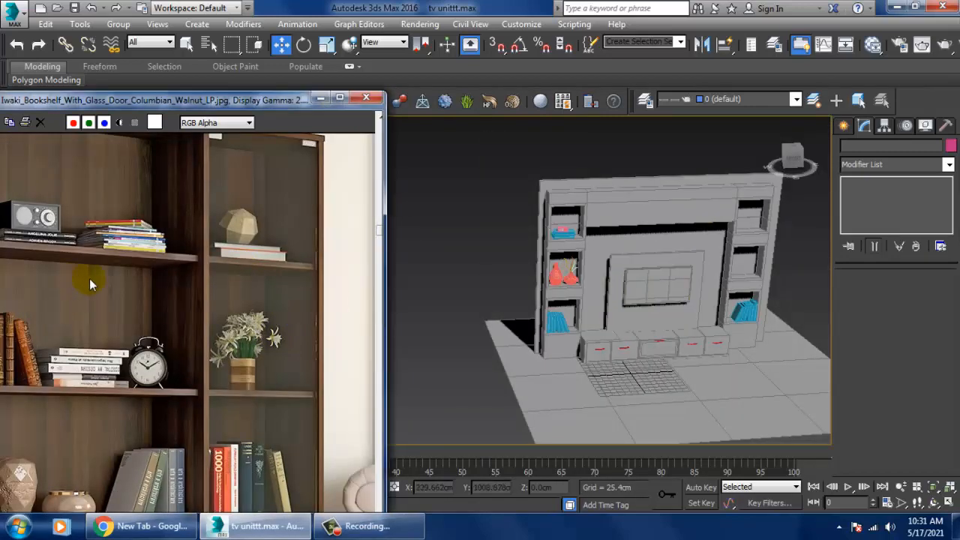
middle_drag(69, 277, 130, 306)
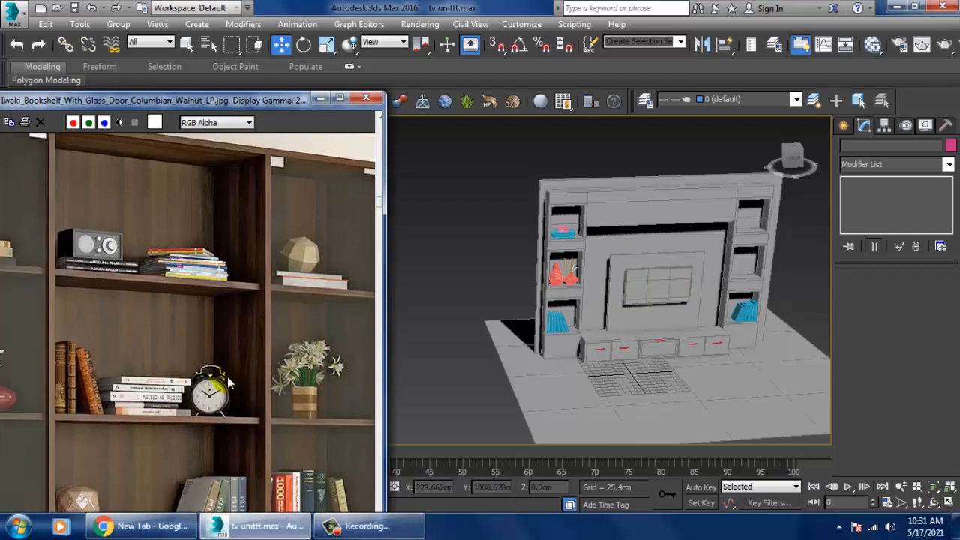
middle_drag(227, 377, 241, 310)
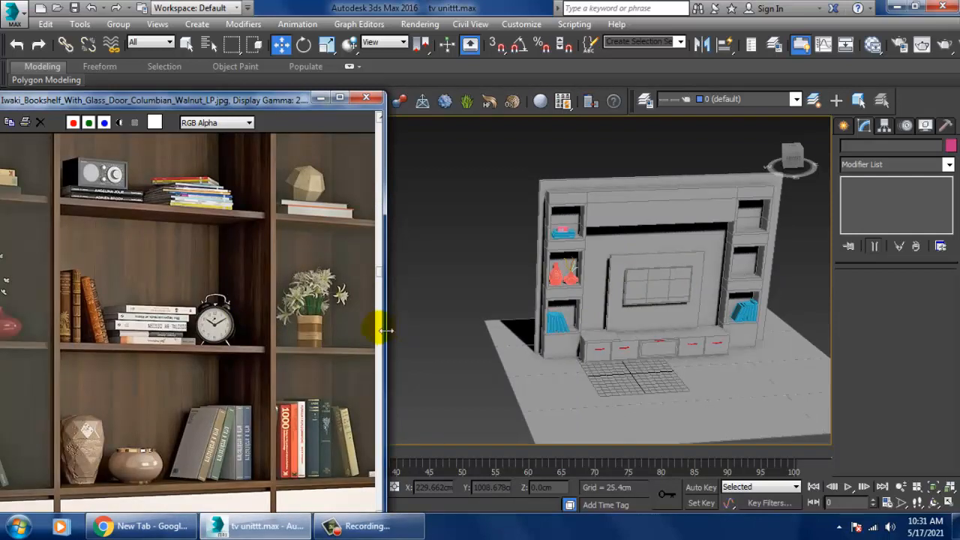
click(568, 355)
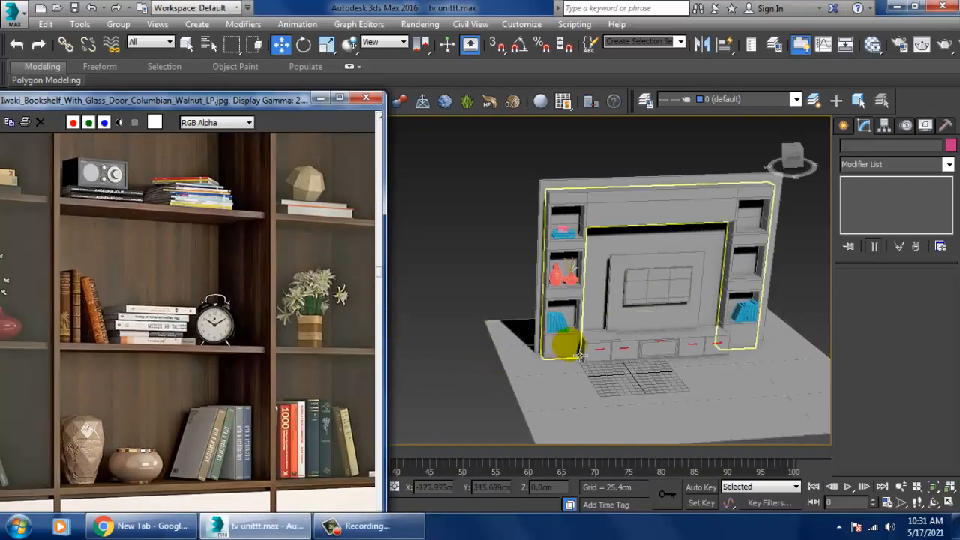
alt+middle_drag(691, 288, 860, 333)
scroll(675, 309, up, 4)
scroll(570, 281, down, 2)
scroll(462, 280, up, 7)
middle_drag(462, 280, 543, 305)
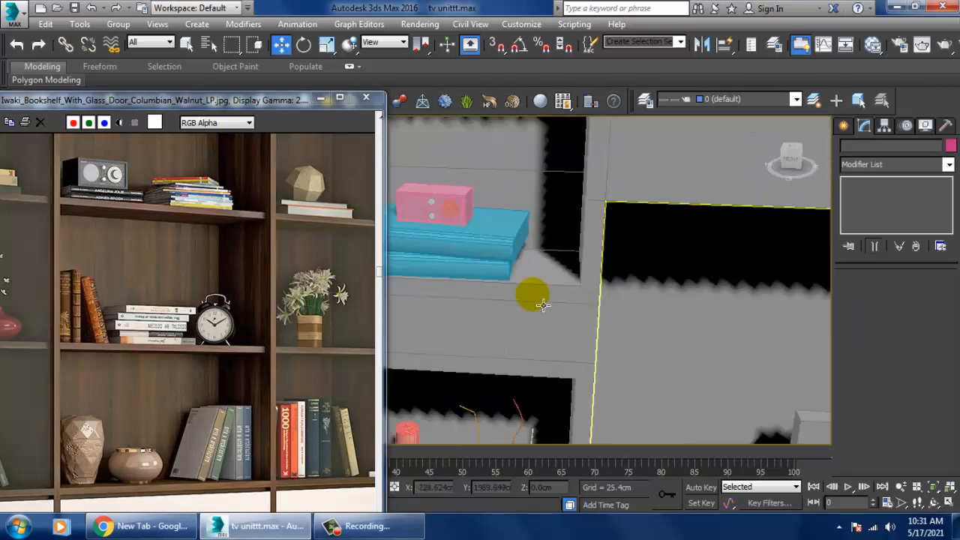
- Mirror the two stacked books under the radio across the X axis as a copy
click(507, 252)
ctrl+click(472, 277)
scroll(473, 279, down, 4)
alt+middle_drag(480, 280, 546, 282)
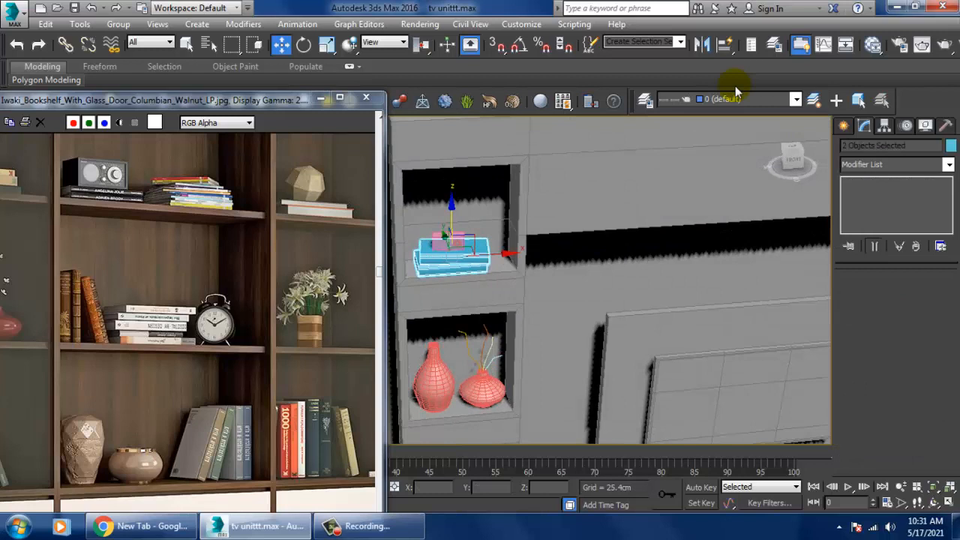
click(703, 45)
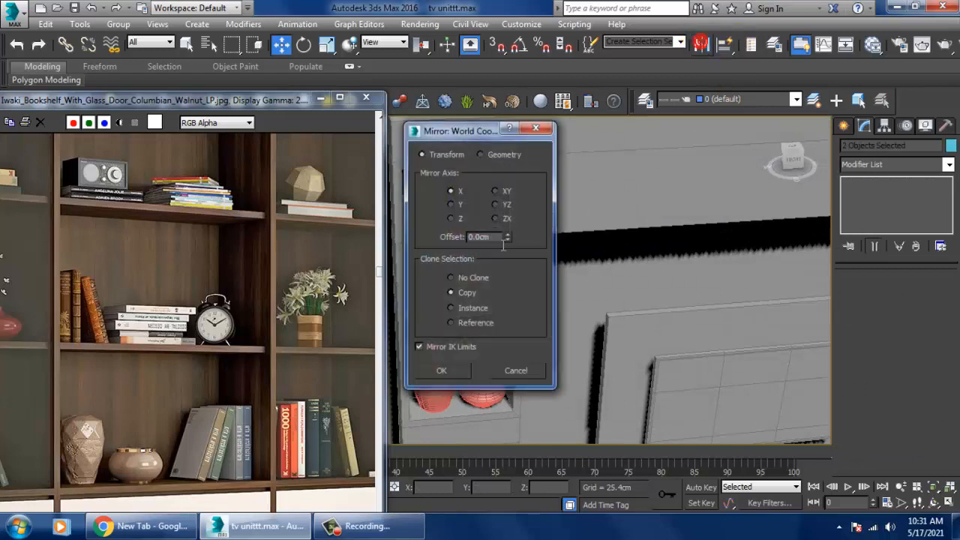
click(443, 371)
- Move the mirrored book stack across the TV unit into the opposite upper niche and seat it on the shelf
scroll(459, 373, down, 4)
alt+middle_drag(459, 372, 506, 317)
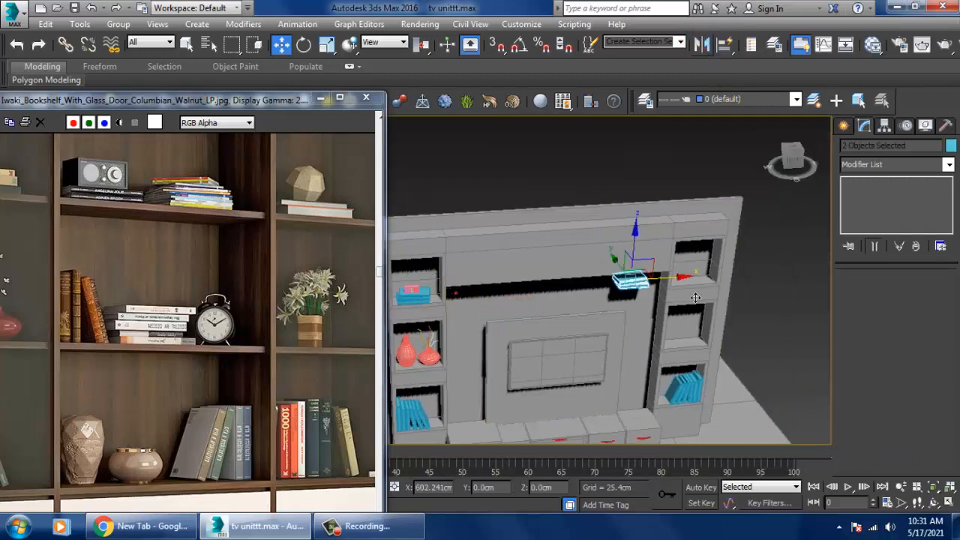
drag(696, 298, 739, 293)
key(z)
alt+middle_drag(745, 292, 606, 255)
scroll(685, 269, down, 4)
scroll(688, 274, up, 1)
drag(605, 223, 611, 231)
- Compare the radio and book arrangement with the mirrored book stack in the opposite upper niche
scroll(609, 243, down, 8)
middle_drag(610, 245, 696, 272)
scroll(704, 280, up, 6)
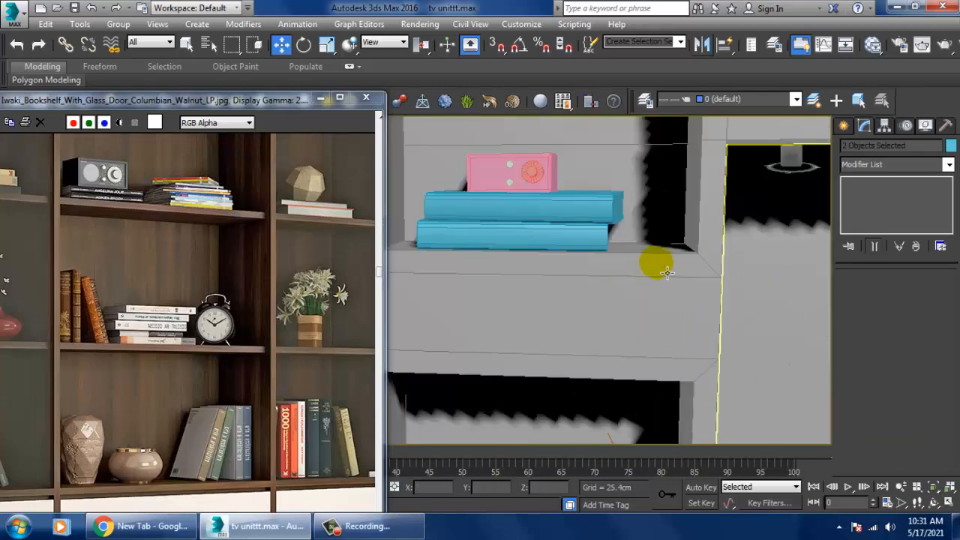
scroll(584, 253, down, 3)
click(526, 246)
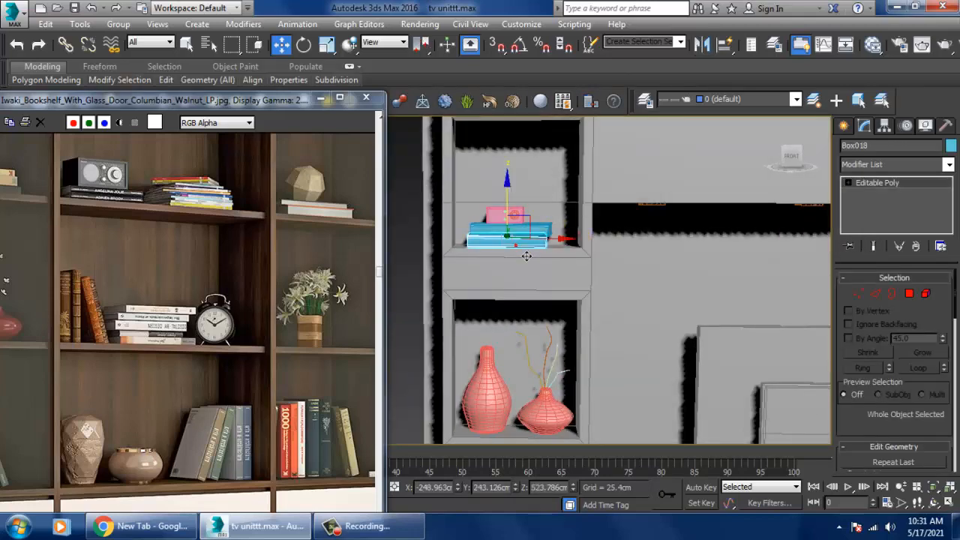
scroll(525, 252, up, 5)
scroll(537, 248, down, 4)
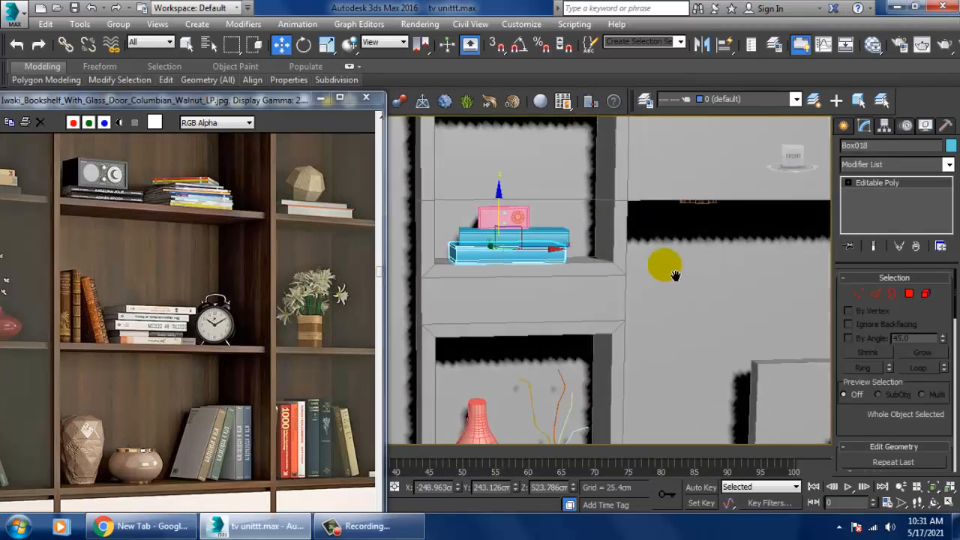
scroll(665, 263, down, 5)
scroll(574, 264, up, 7)
alt+middle_drag(570, 283, 617, 339)
scroll(611, 277, up, 2)
middle_drag(613, 283, 665, 359)
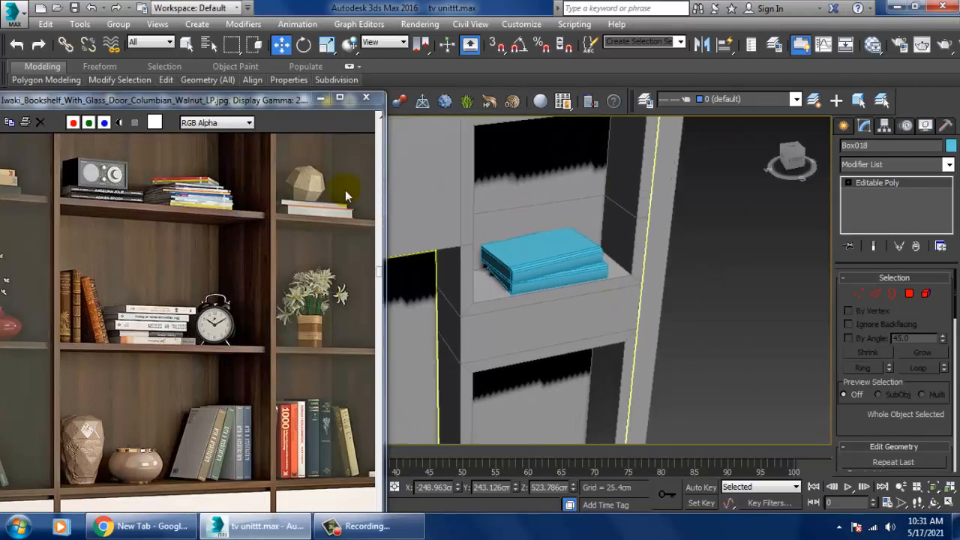
- Create a geosphere of about 16.5 cm radius on the mirrored book stack and raise it about 12.3 cm
click(844, 126)
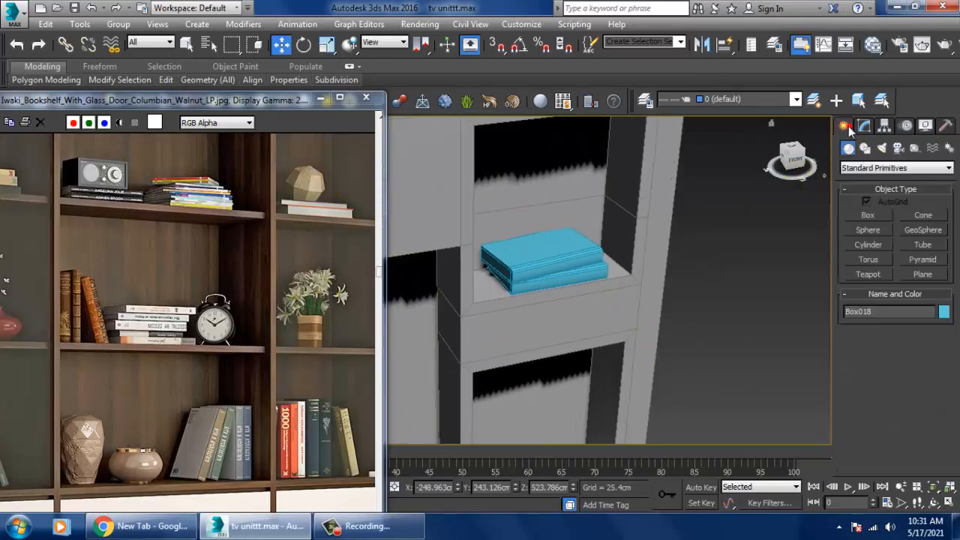
click(923, 230)
drag(551, 257, 562, 262)
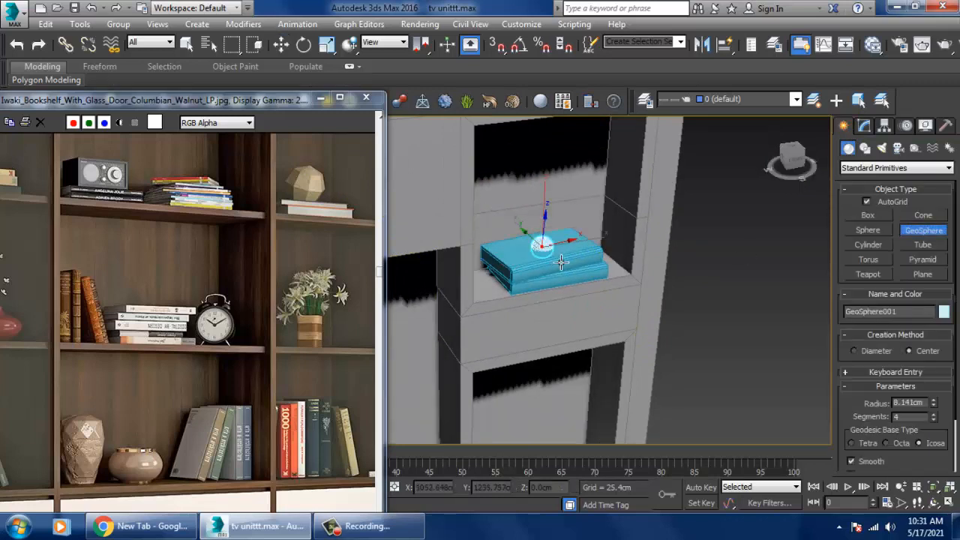
key(w)
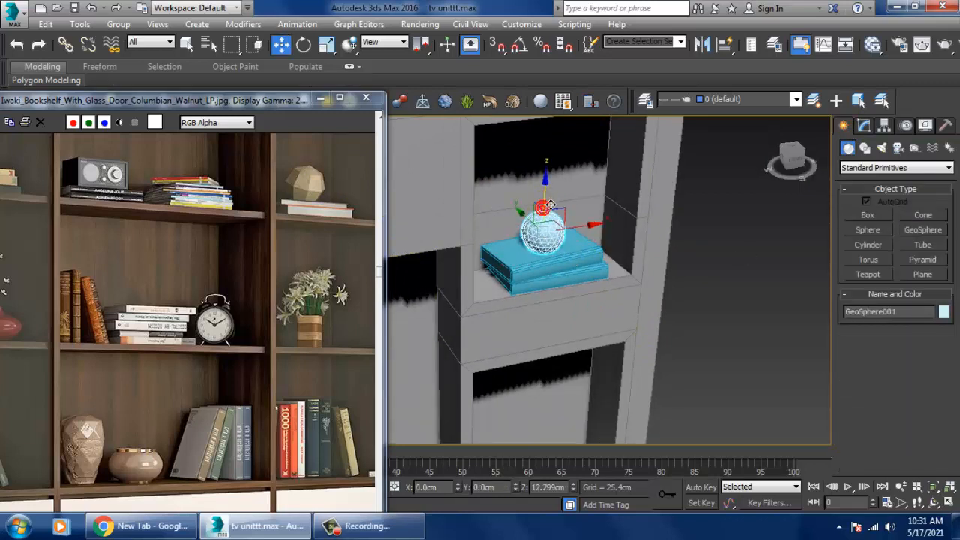
- Set the geosphere's segments to 2 for a coarse faceted look
click(865, 125)
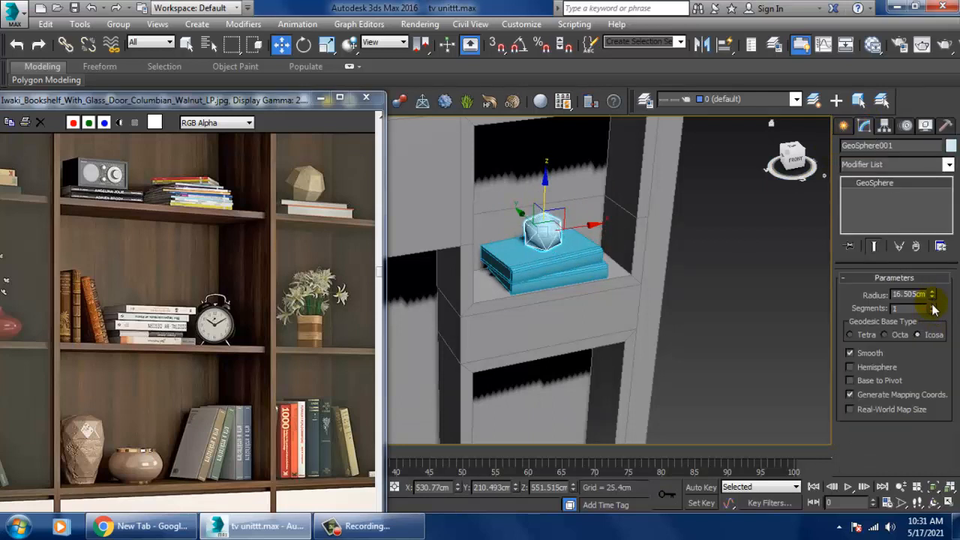
key(z)
key(r)
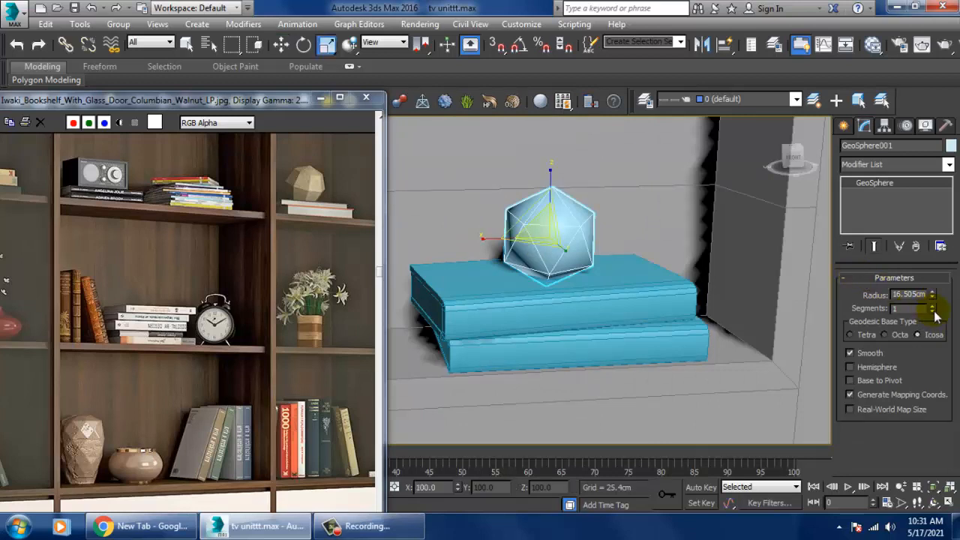
click(933, 306)
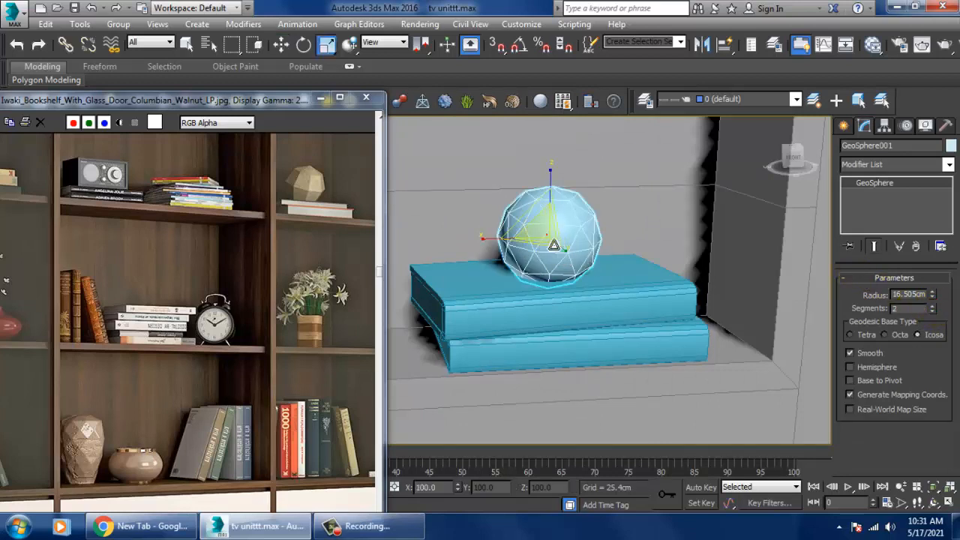
- Scale the geosphere up uniformly, then adjust its height and depth so it rests on the top book
drag(554, 245, 612, 195)
key(w)
key(e)
key(w)
scroll(576, 189, down, 5)
scroll(595, 201, up, 6)
alt+middle_drag(576, 189, 586, 212)
scroll(537, 223, down, 3)
drag(507, 207, 510, 209)
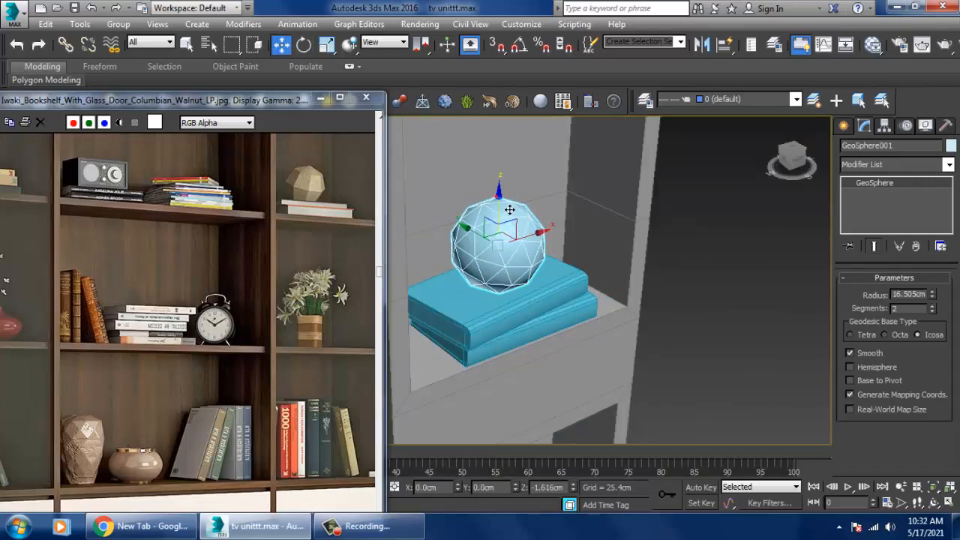
drag(484, 242, 480, 240)
- Examine the empty middle niche below the geosphere and the bookshelf reference image for the next decoration, including the alarm clock
alt+middle_drag(480, 241, 630, 175)
scroll(532, 217, down, 6)
scroll(602, 249, down, 4)
scroll(607, 244, up, 4)
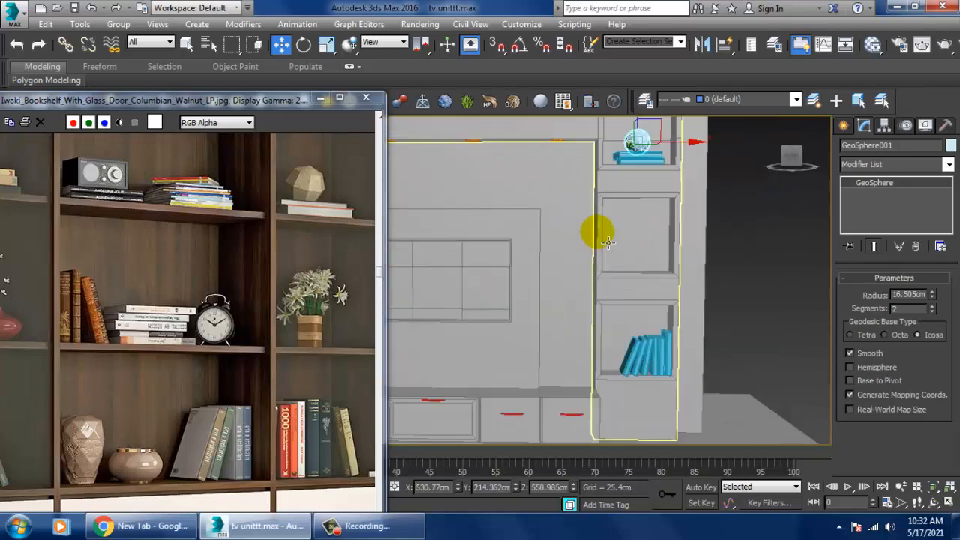
middle_drag(609, 242, 630, 262)
mouse_move(634, 261)
alt+middle_down()
mouse_move(633, 278)
mouse_move(633, 253)
mouse_move(650, 253)
alt+middle_up()
middle_drag(60, 454, 231, 277)
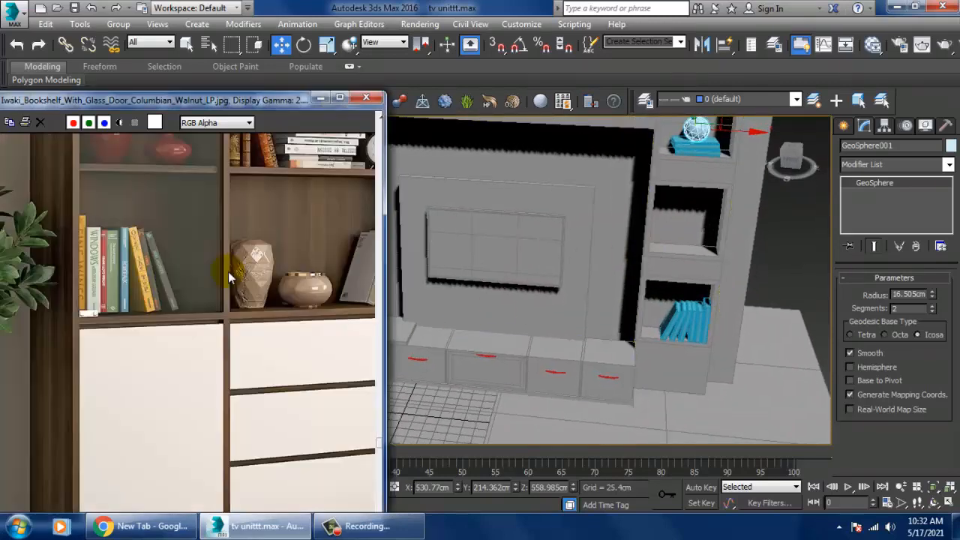
scroll(229, 317, down, 3)
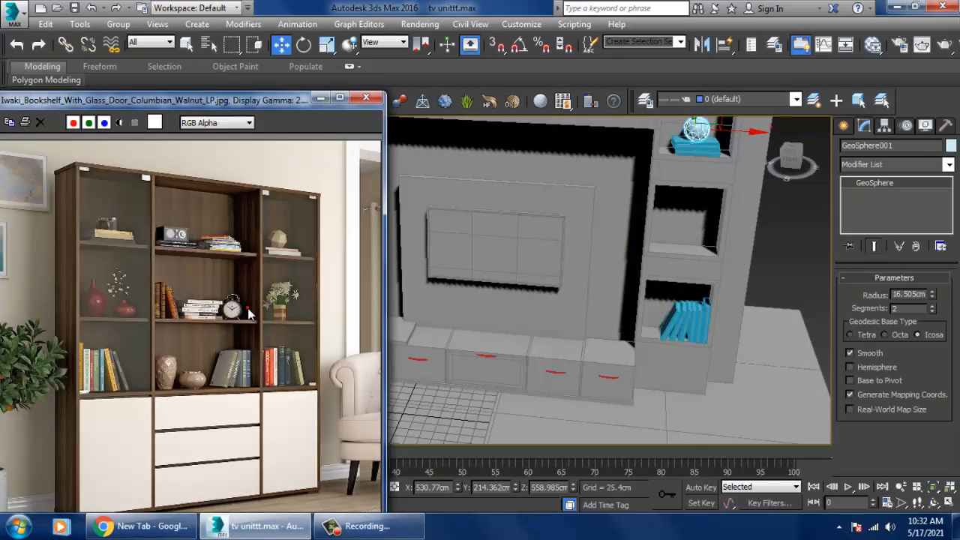
scroll(207, 265, up, 2)
scroll(131, 261, up, 3)
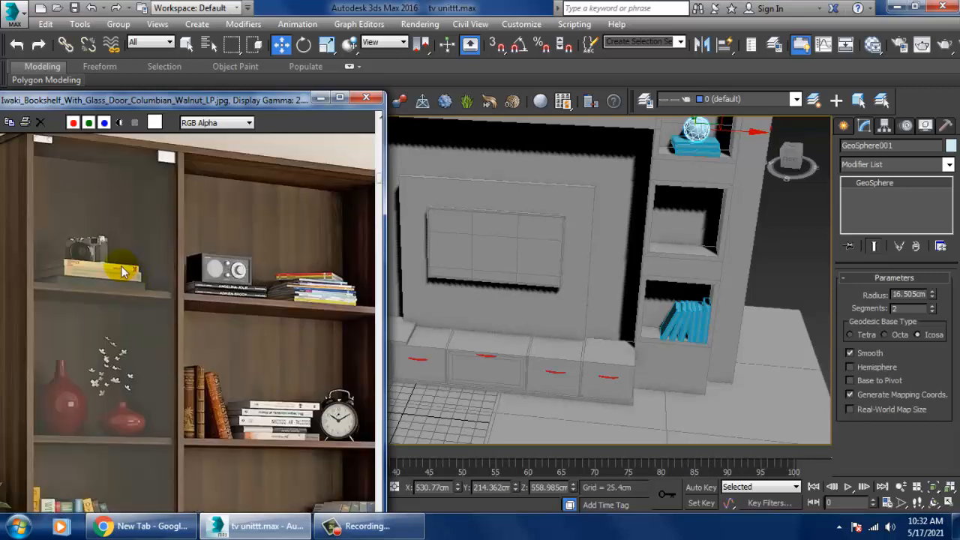
middle_drag(120, 266, 187, 316)
alt+middle_drag(733, 247, 608, 334)
scroll(729, 290, up, 4)
- Draw a cylinder of about 32.4 cm radius and 3.5 cm height in the front view, centred in the empty middle niche
click(844, 126)
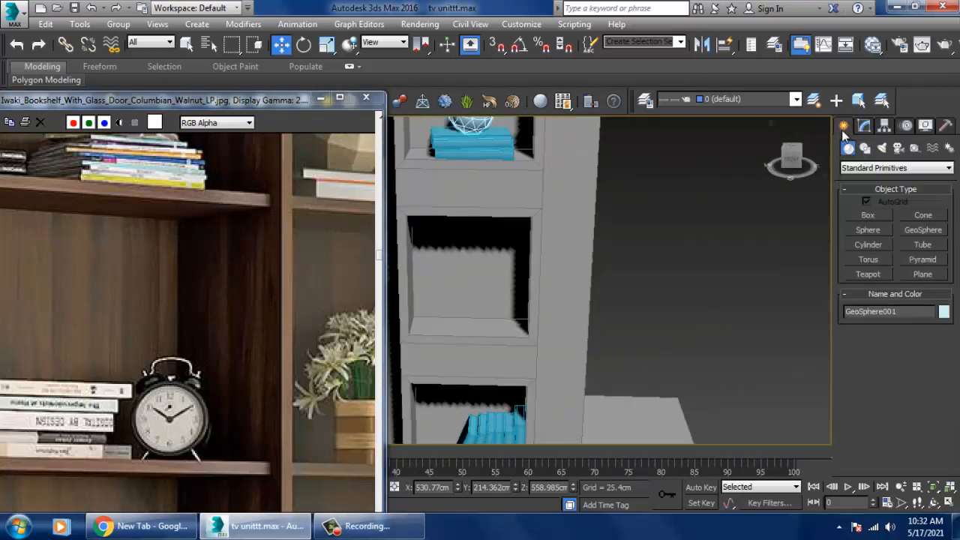
click(868, 244)
scroll(675, 289, up, 10)
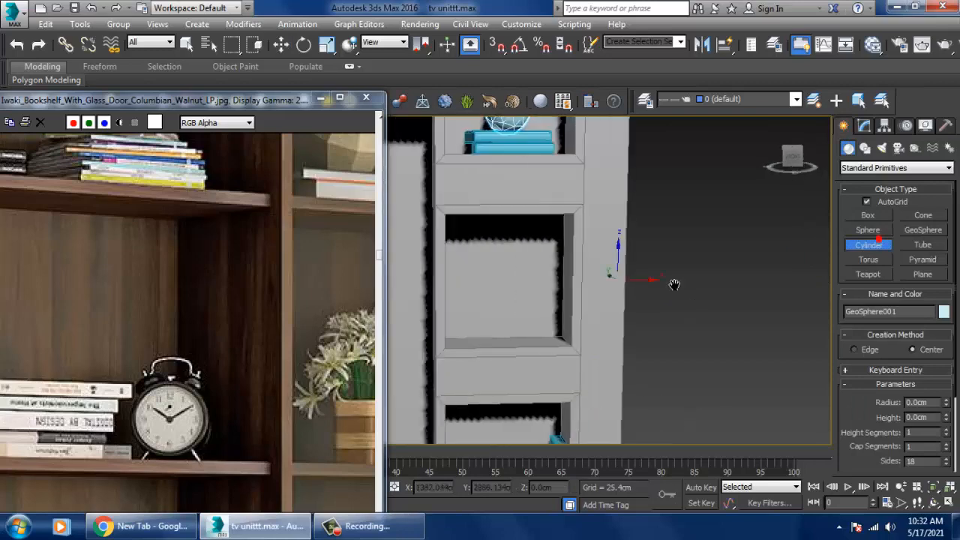
scroll(651, 286, down, 4)
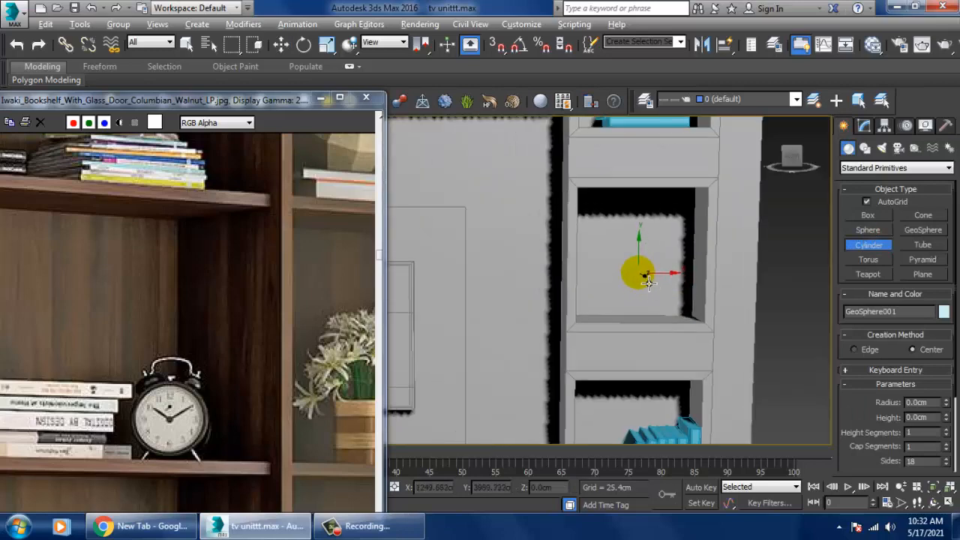
key(alt+w)
middle_drag(705, 223, 654, 210)
key(alt+w)
scroll(666, 253, down, 6)
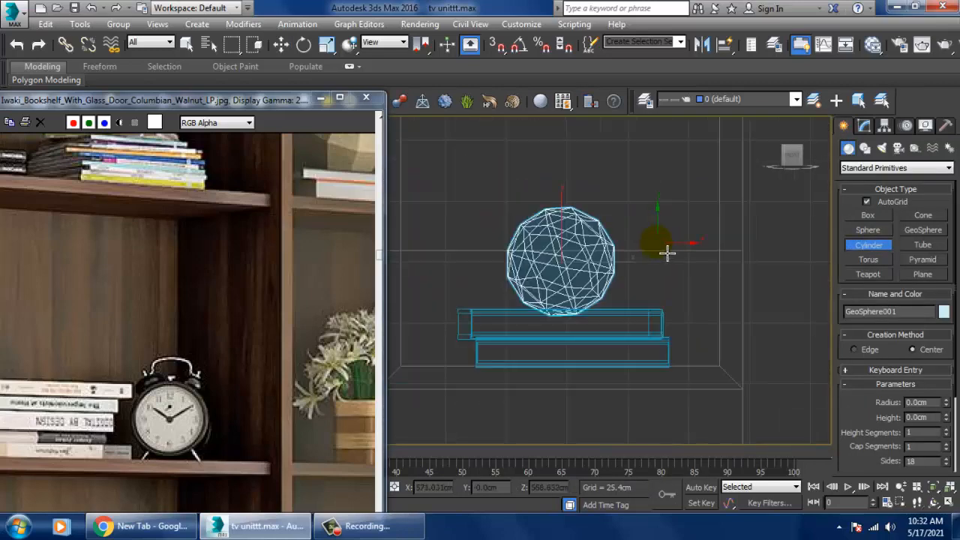
mouse_move(707, 294)
middle_down()
mouse_move(622, 297)
mouse_move(681, 277)
middle_up()
scroll(621, 298, down, 4)
scroll(680, 279, up, 2)
middle_drag(663, 345, 683, 228)
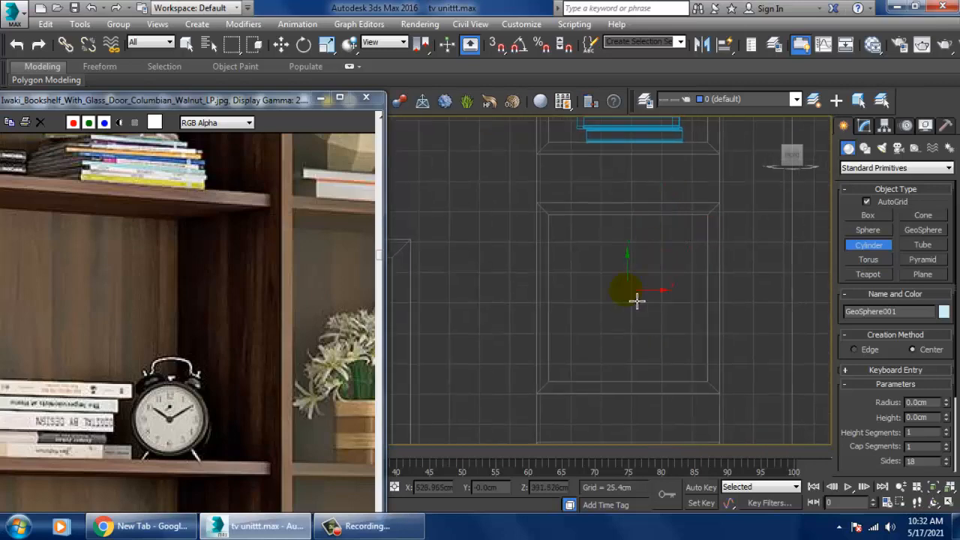
drag(638, 301, 664, 328)
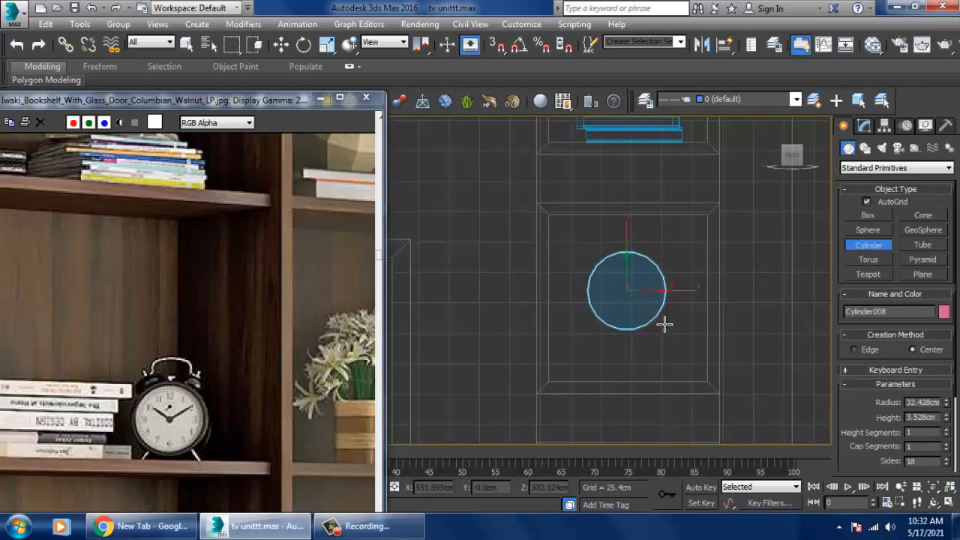
click(665, 325)
- Set the clock cylinder's height to about 2.681 cm and its cap segments to 2
key(w)
key(alt+w)
middle_click(666, 325)
key(z)
key(alt+w)
scroll(700, 334, down, 3)
alt+middle_drag(697, 338, 754, 307)
click(865, 126)
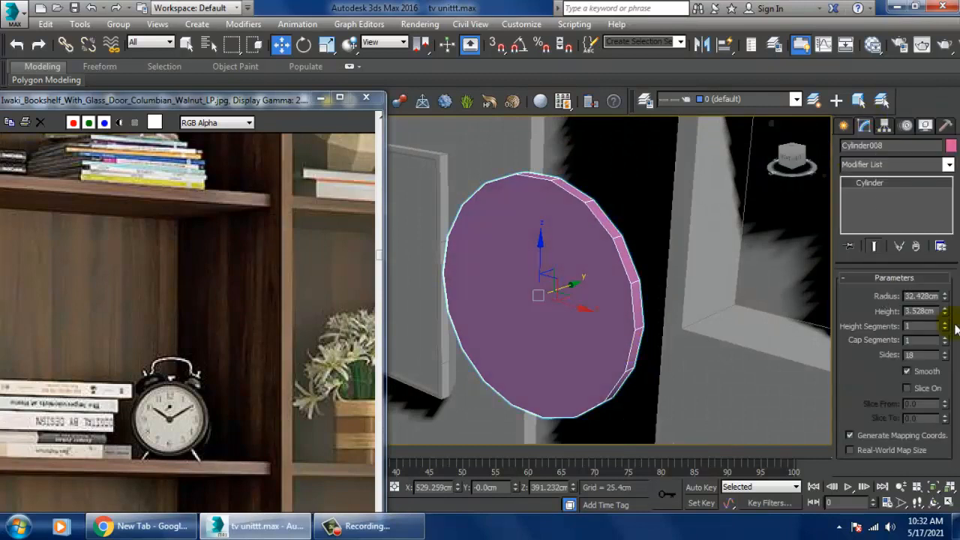
drag(946, 315, 946, 323)
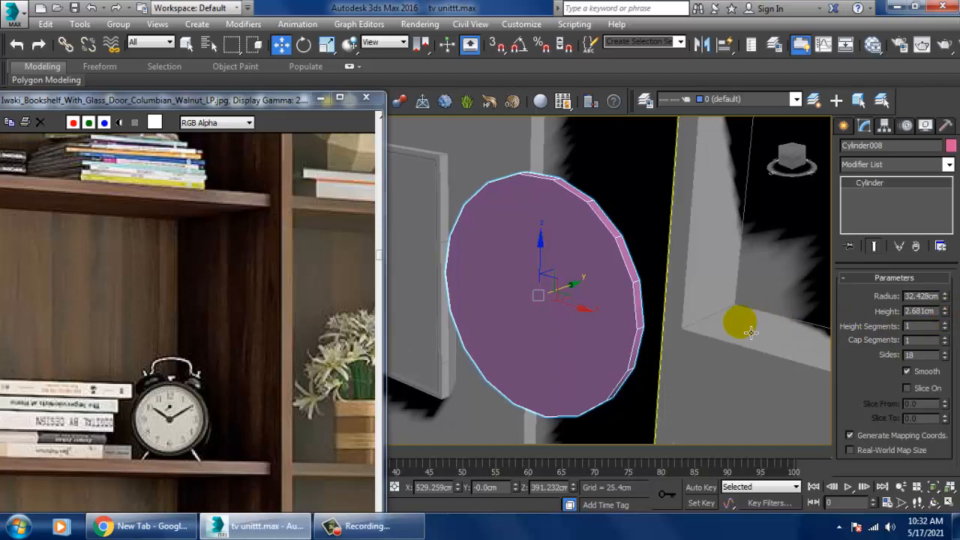
click(945, 338)
- Convert the clock cylinder to an editable poly and push its centre and inner-ring vertices back to form a dished face
right_click(560, 264)
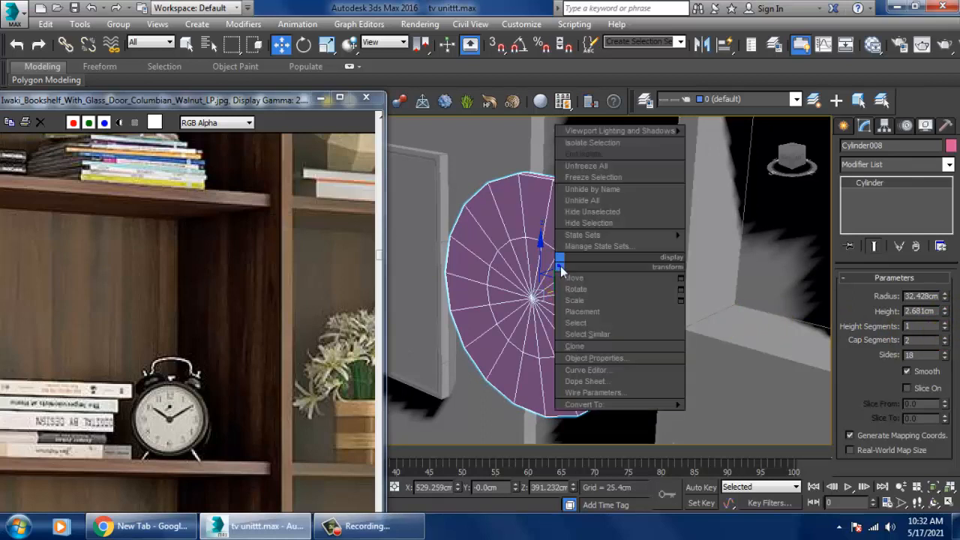
mouse_move(638, 404)
click(736, 416)
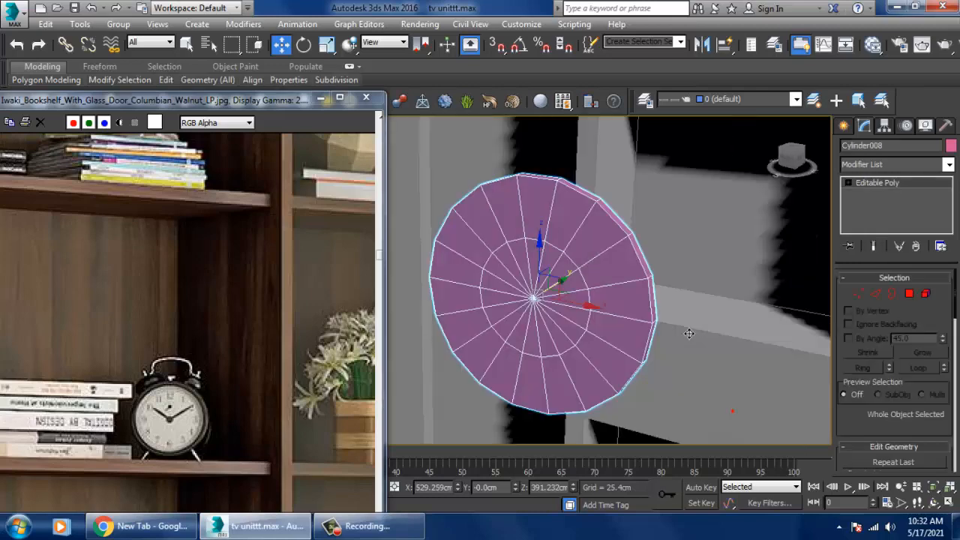
key(1)
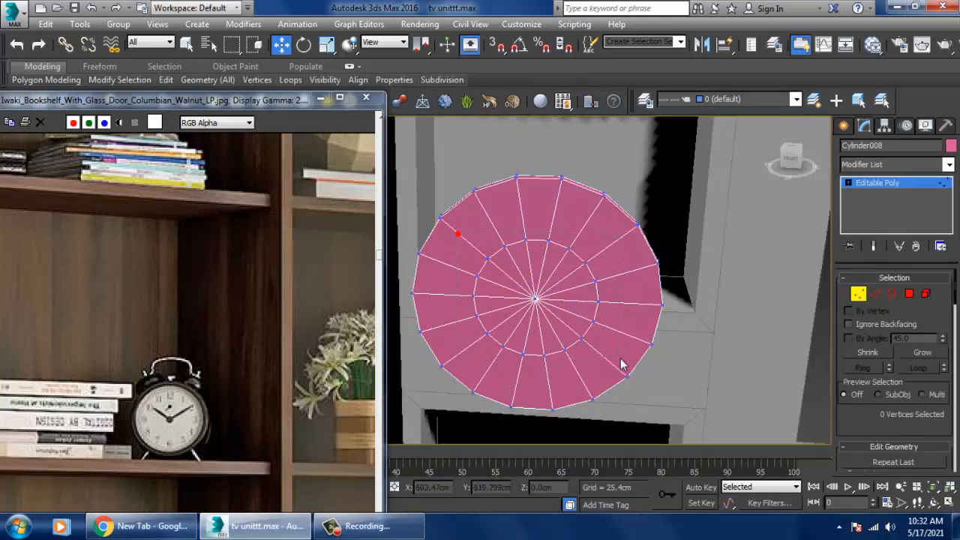
drag(621, 364, 622, 364)
alt+middle_drag(622, 365, 574, 299)
drag(584, 295, 598, 294)
alt+middle_drag(598, 293, 630, 269)
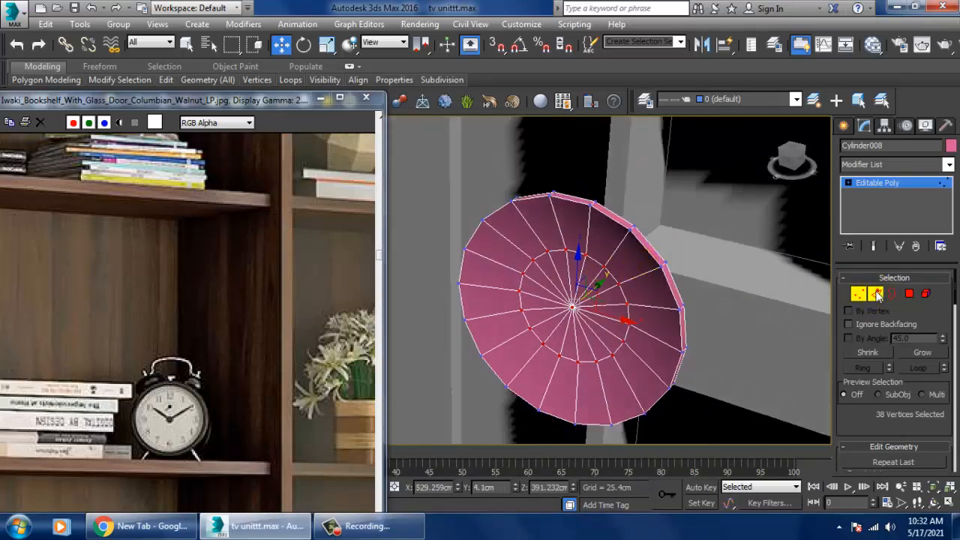
- Chamfer the outer rim edges of the dished clock face by about 0.528 cm
click(878, 295)
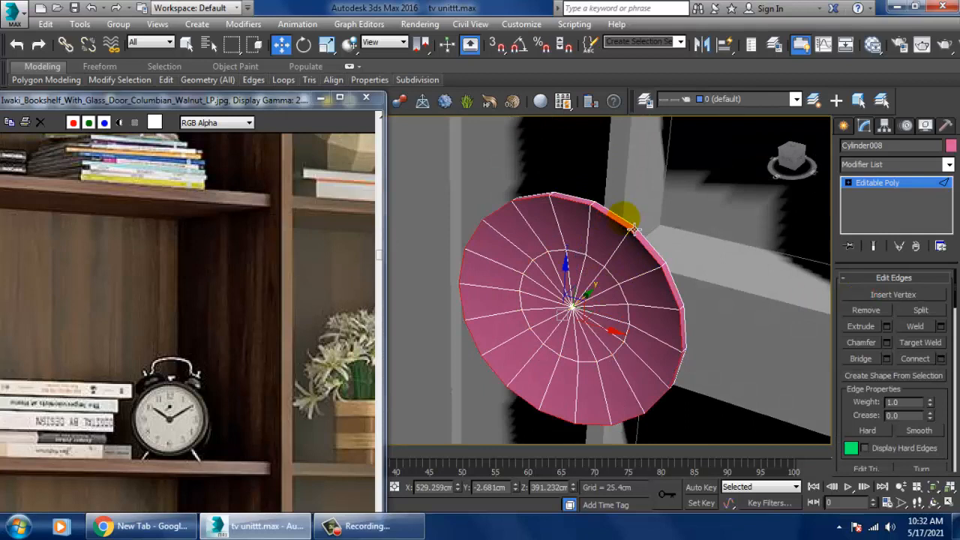
click(634, 228)
click(887, 343)
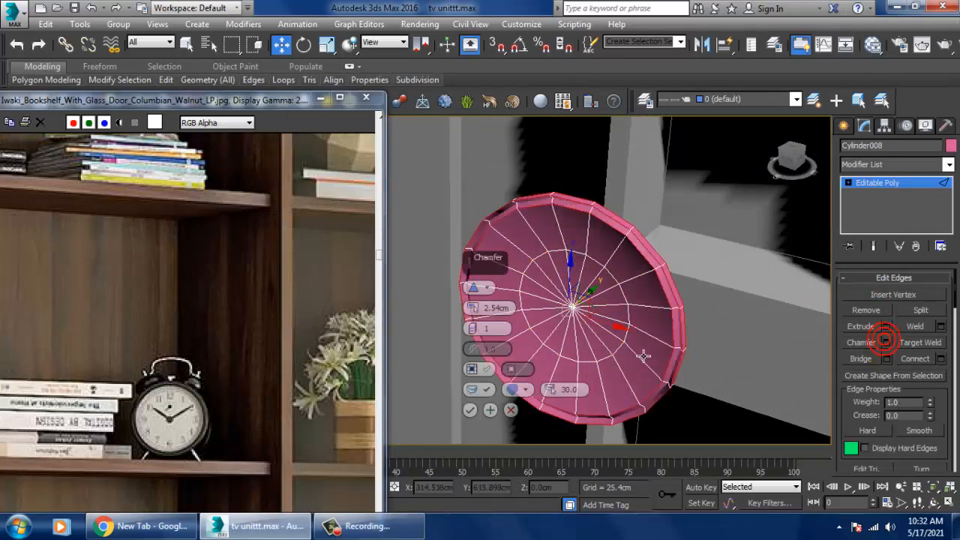
drag(474, 309, 475, 325)
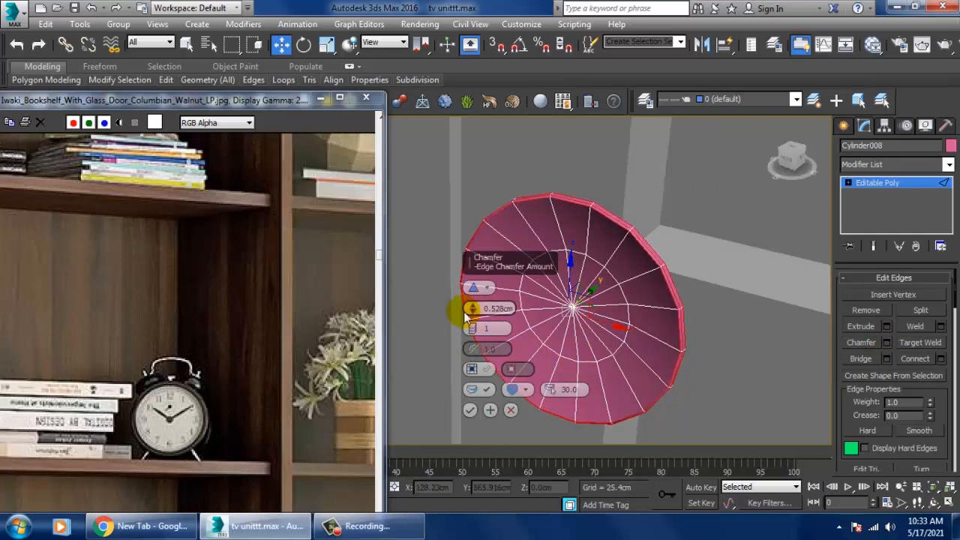
click(473, 326)
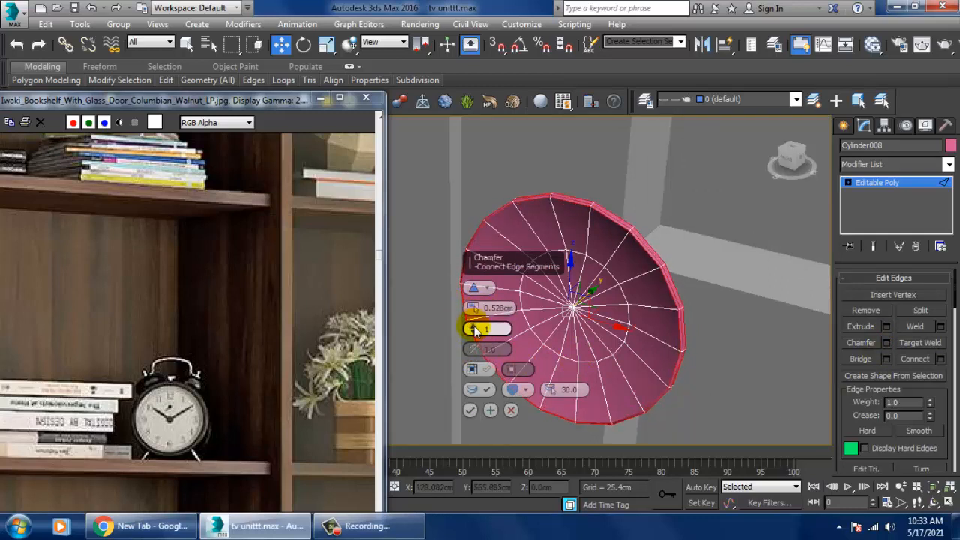
click(472, 411)
alt+middle_drag(640, 357, 644, 297)
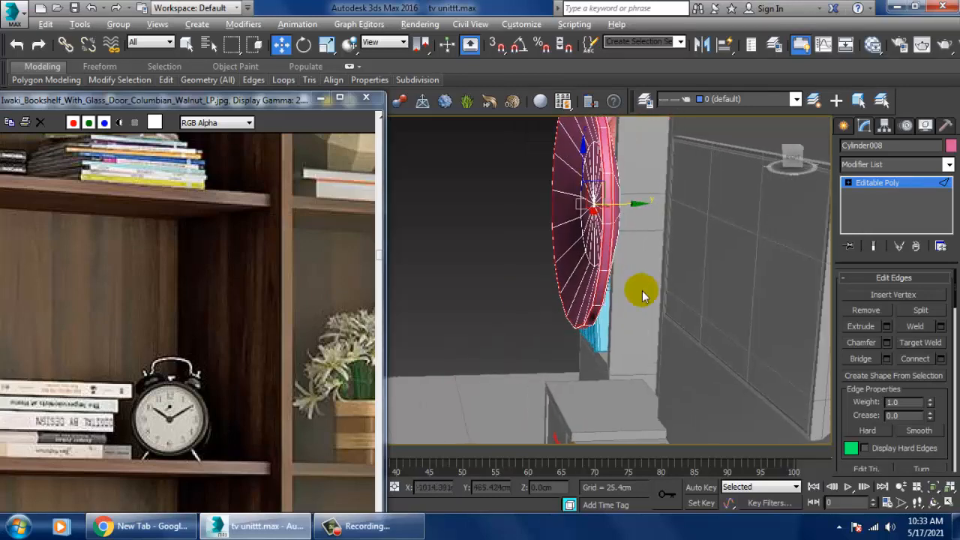
- Draw an L-shaped line in the left view, running back from the clock face's lower edge and down, as a leg
key(alt+w)
middle_drag(681, 186, 638, 180)
middle_click(403, 387)
key(alt+w)
middle_drag(403, 387, 506, 311)
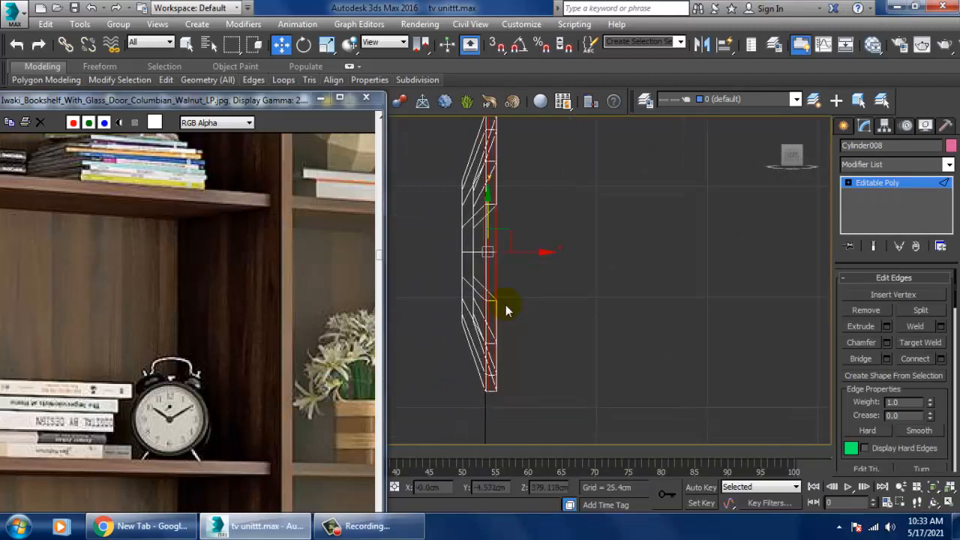
scroll(556, 289, down, 3)
click(844, 126)
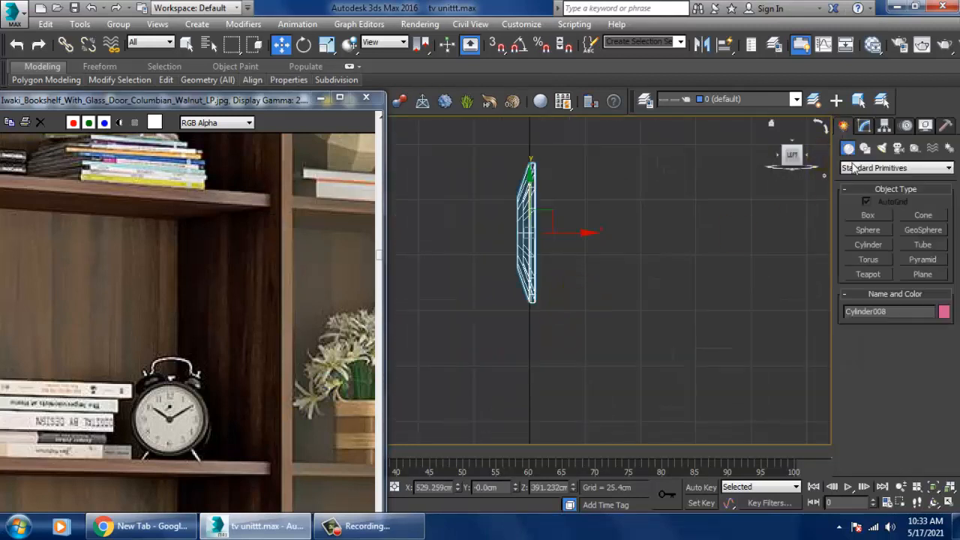
click(865, 148)
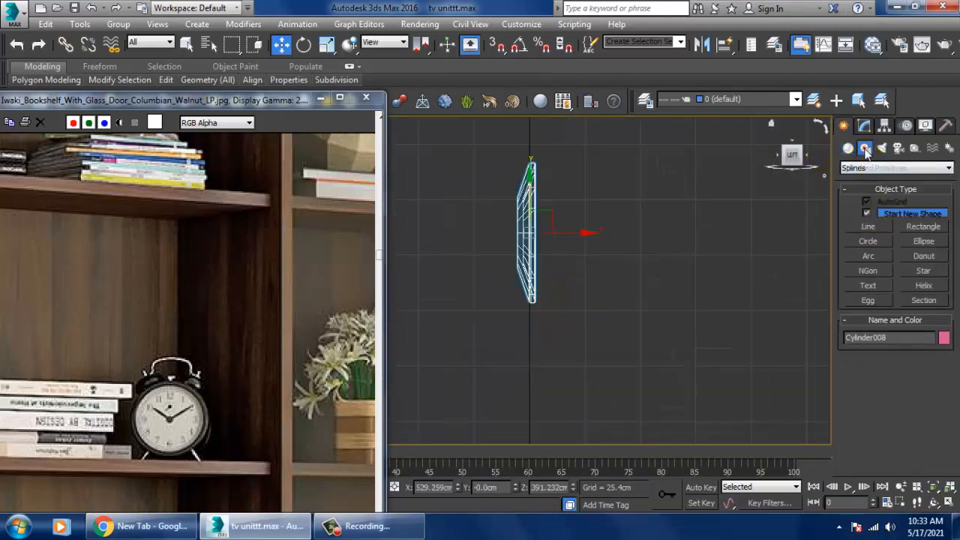
click(872, 229)
middle_drag(489, 288, 624, 287)
scroll(625, 287, up, 2)
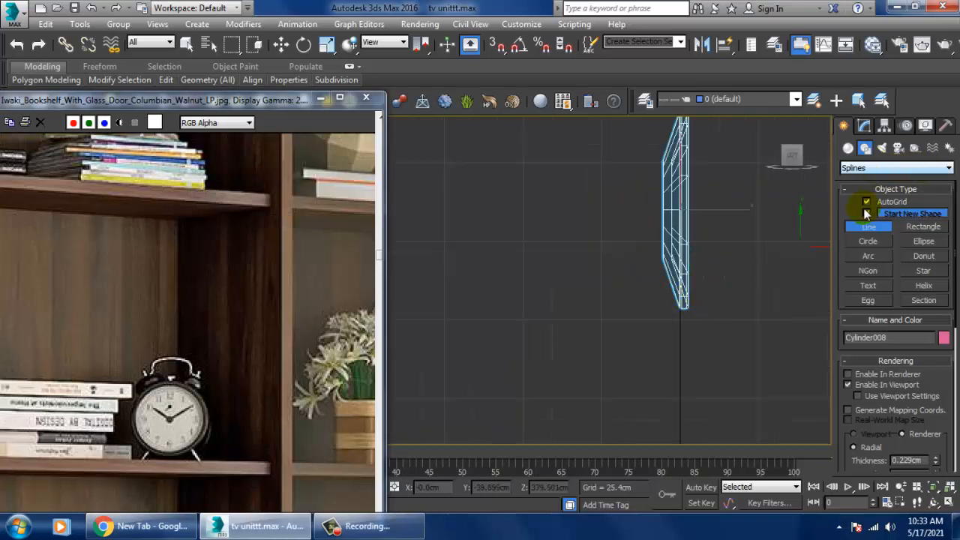
click(679, 291)
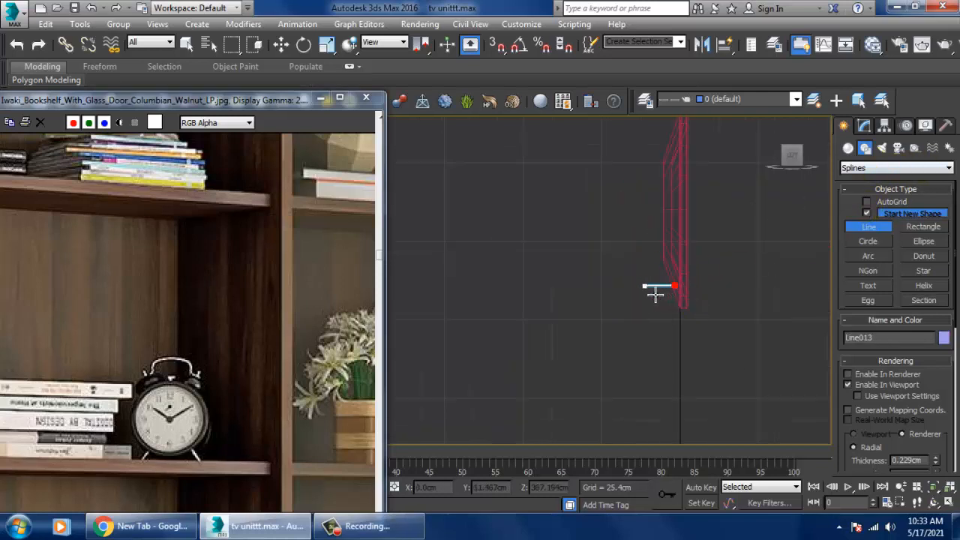
right_click(651, 380)
key(alt+w)
right_click(705, 362)
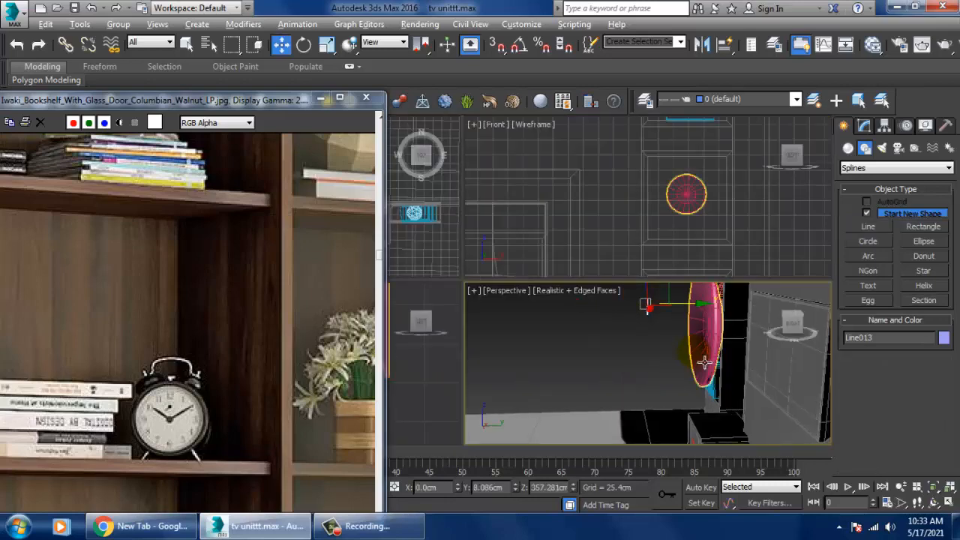
- Try a rectangular rendered section of 9.601 cm length and 1.067 cm width on the leg line, and delete the line
key(alt+w)
alt+middle_drag(705, 362, 608, 365)
scroll(751, 371, down, 4)
scroll(679, 356, down, 2)
scroll(659, 353, down, 2)
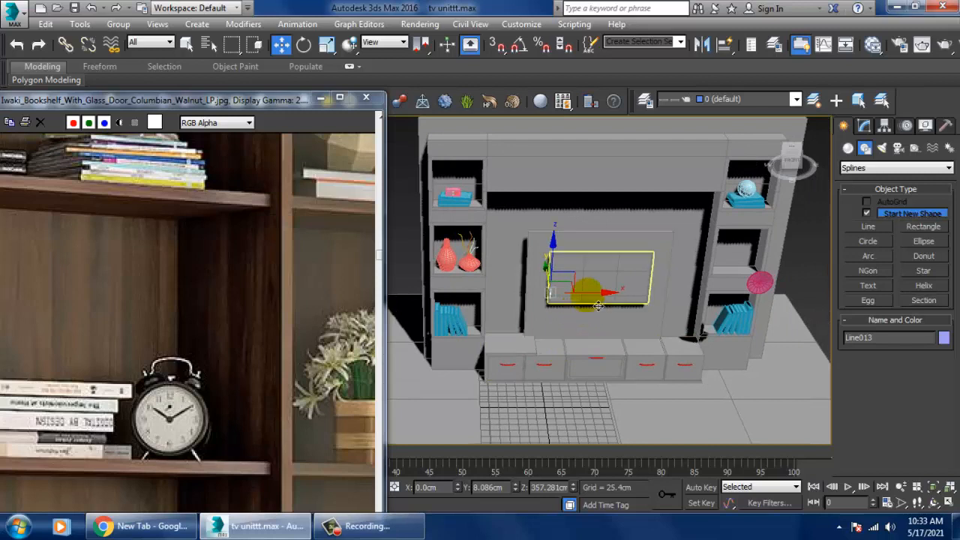
click(760, 283)
key(z)
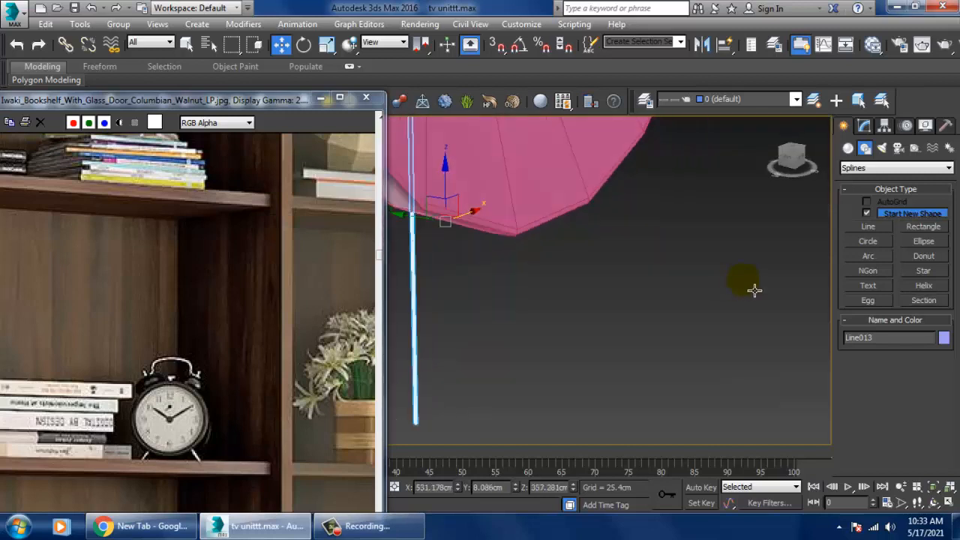
scroll(670, 300, down, 3)
click(867, 126)
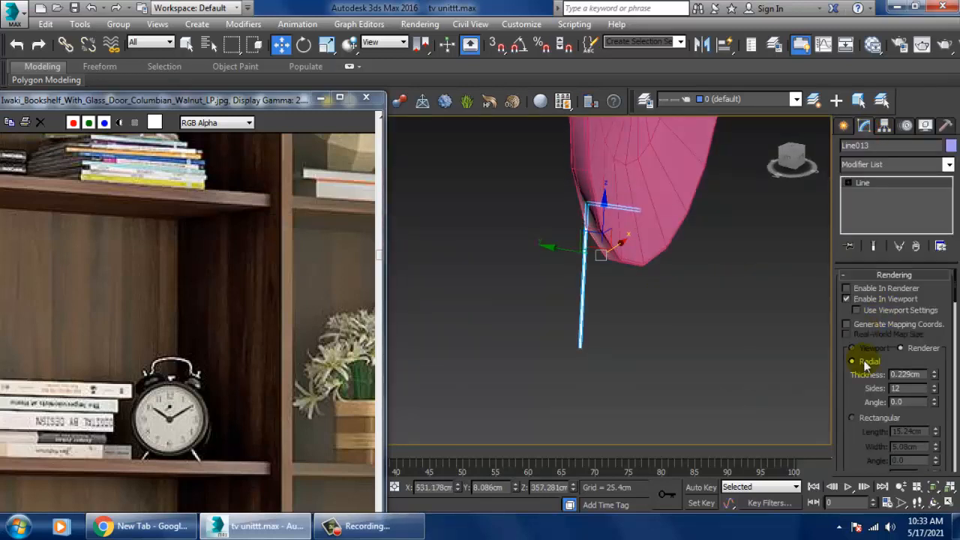
click(854, 418)
key(z)
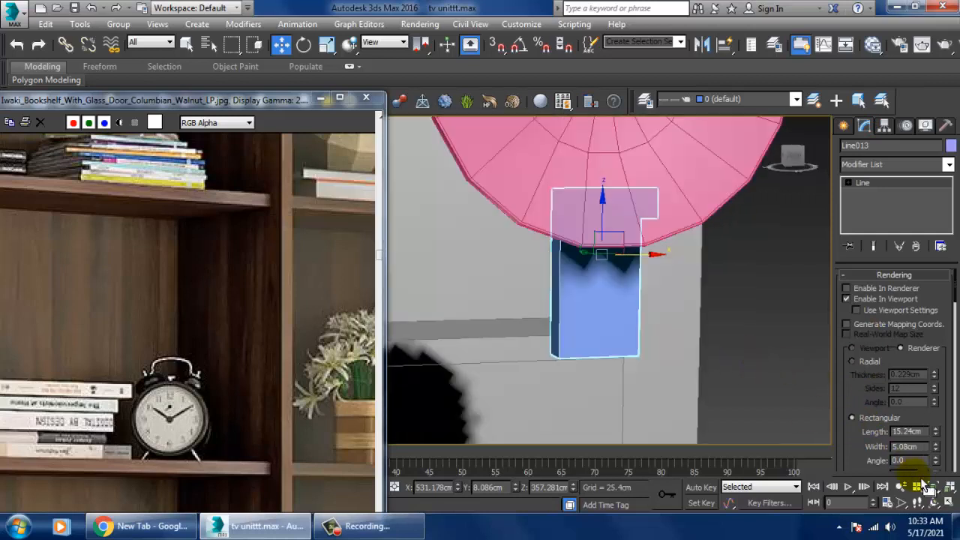
drag(938, 442, 947, 502)
alt+middle_drag(717, 339, 690, 310)
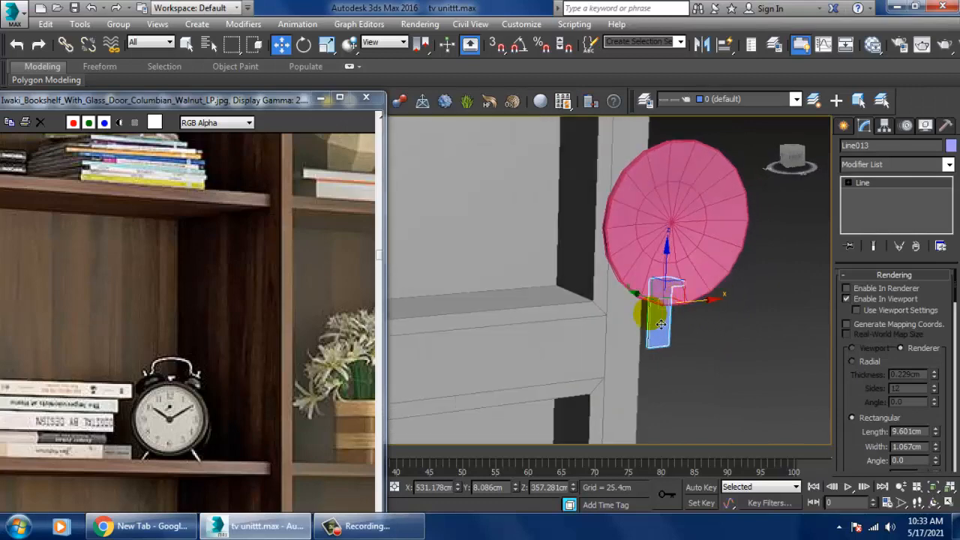
key(Delete)
- Move the clock face back into the niche and lower it towards the shelf, to about Y 196.7 cm and Z 365.3 cm
click(664, 280)
alt+middle_drag(727, 297, 654, 257)
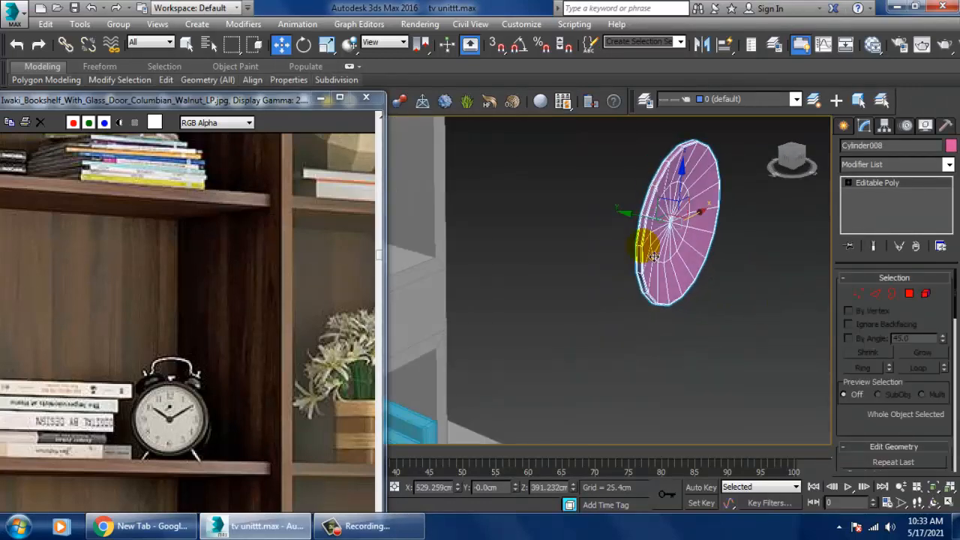
drag(649, 224, 338, 198)
alt+middle_drag(601, 330, 525, 270)
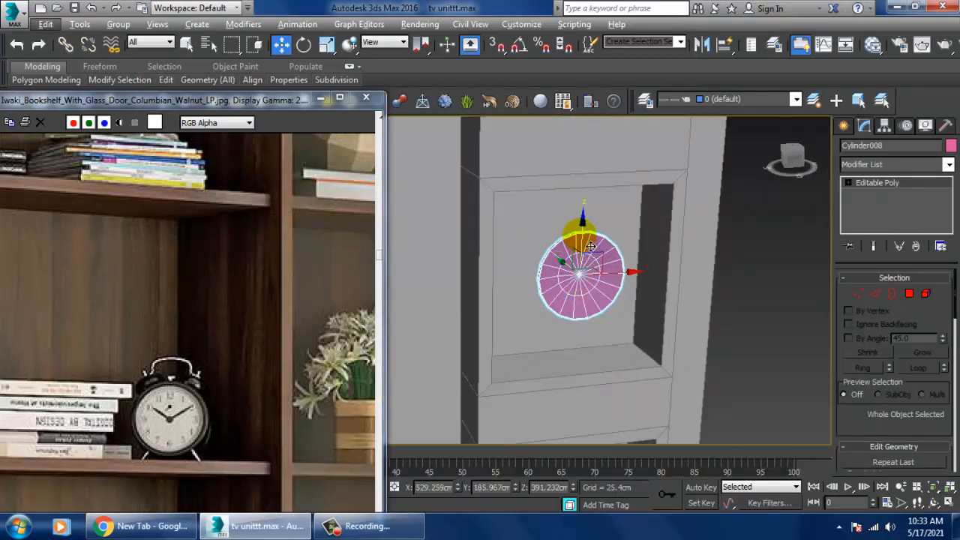
drag(575, 233, 610, 279)
alt+middle_drag(593, 283, 651, 304)
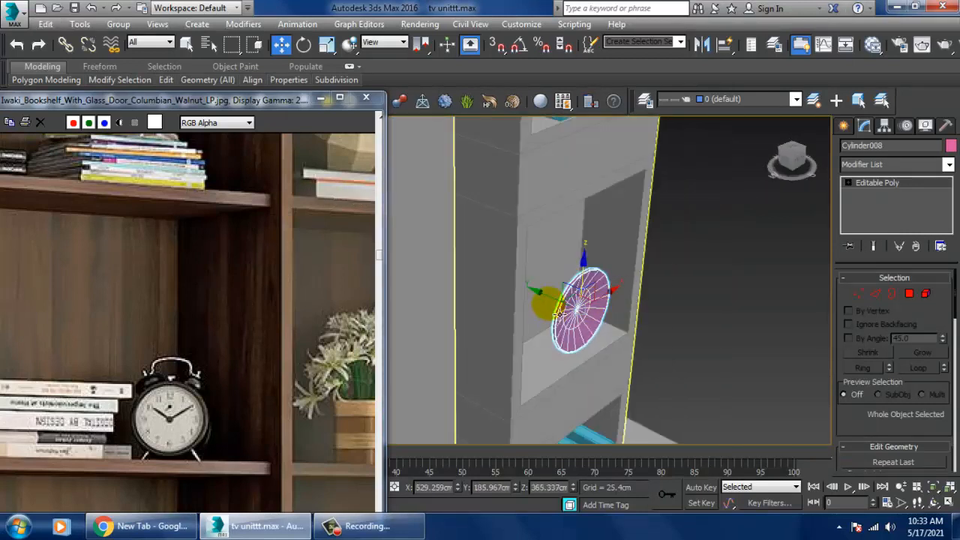
mouse_move(551, 304)
mouse_down()
mouse_move(520, 292)
mouse_move(539, 303)
mouse_up()
- Add Swift Loop edges to the clock: one ring close to the outer rim and two radial loops beside the lower-left and lower-right segment edges
scroll(573, 315, up, 5)
alt+middle_drag(606, 335, 605, 315)
scroll(598, 318, up, 4)
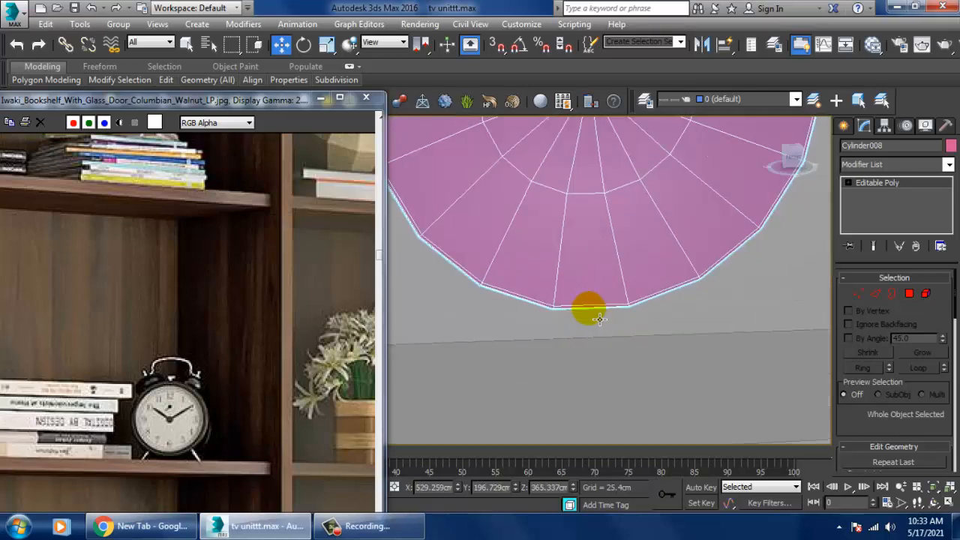
click(876, 181)
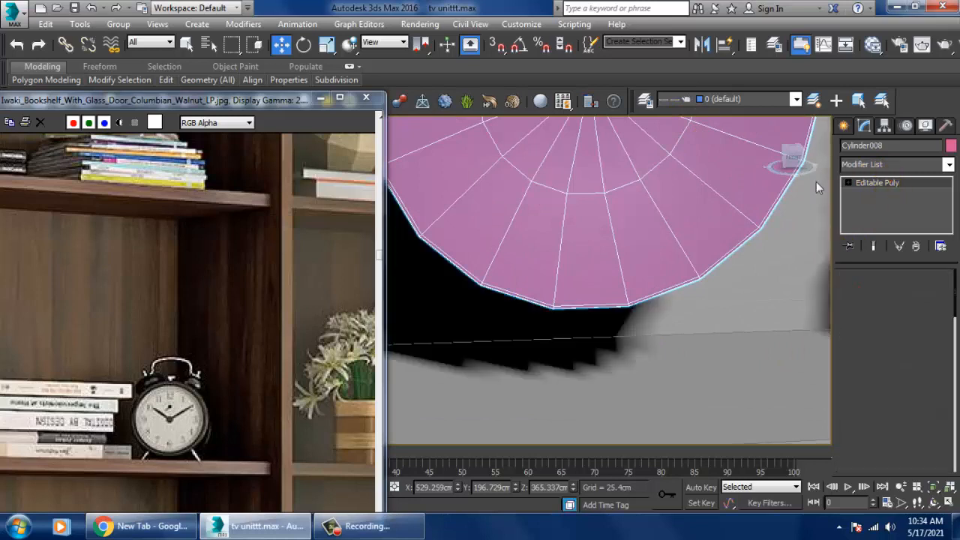
click(43, 66)
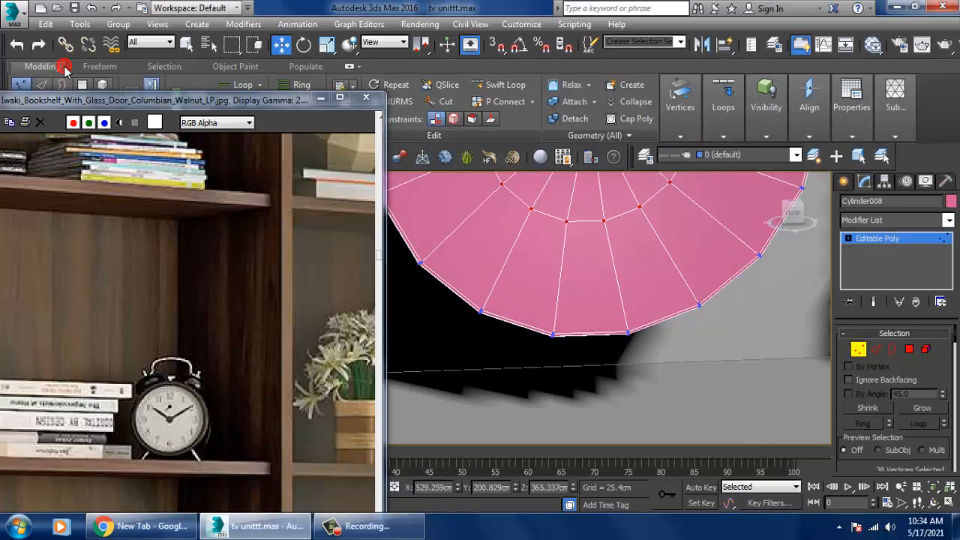
click(509, 85)
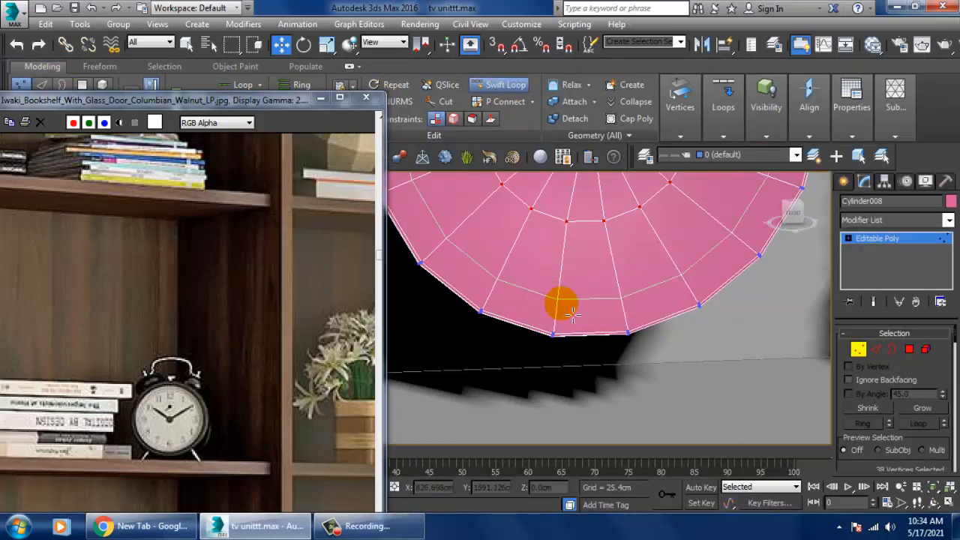
click(568, 337)
click(483, 314)
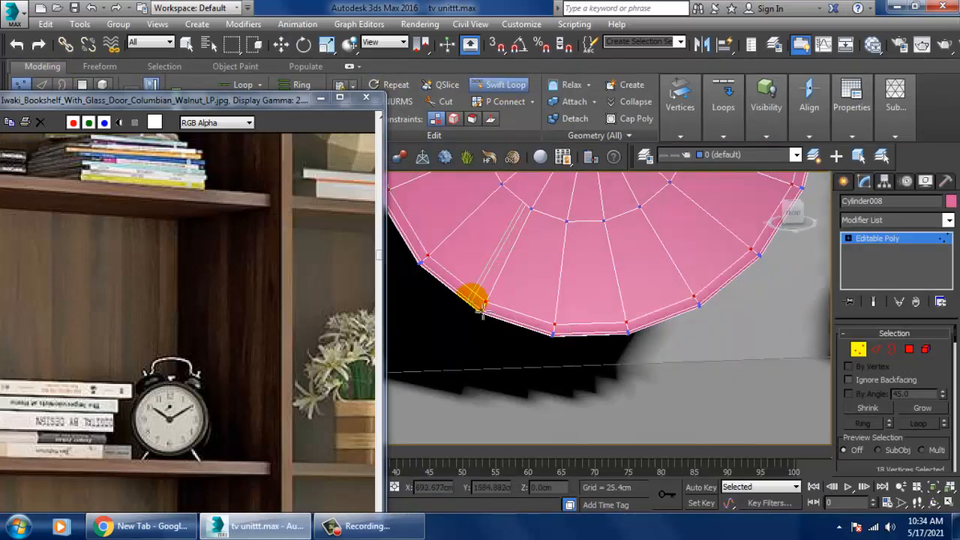
click(703, 294)
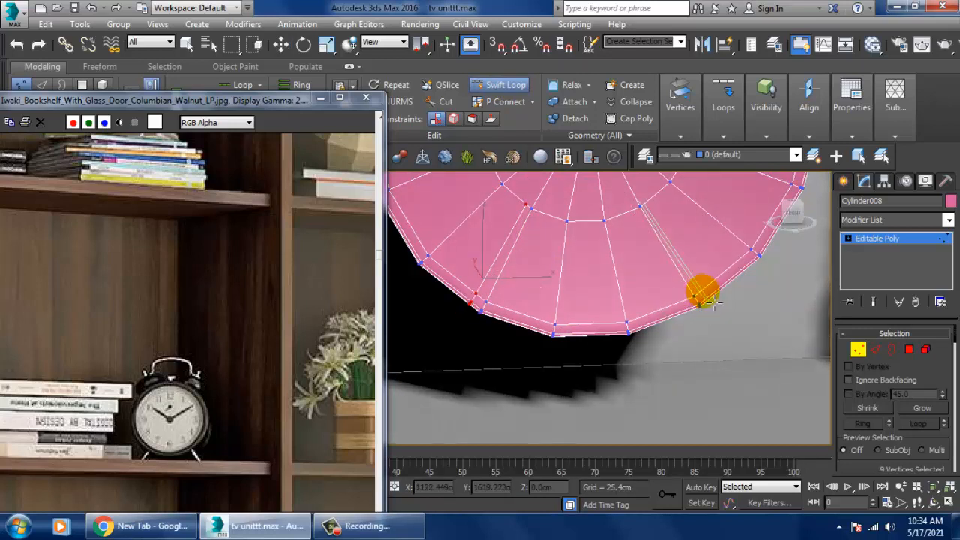
key(w)
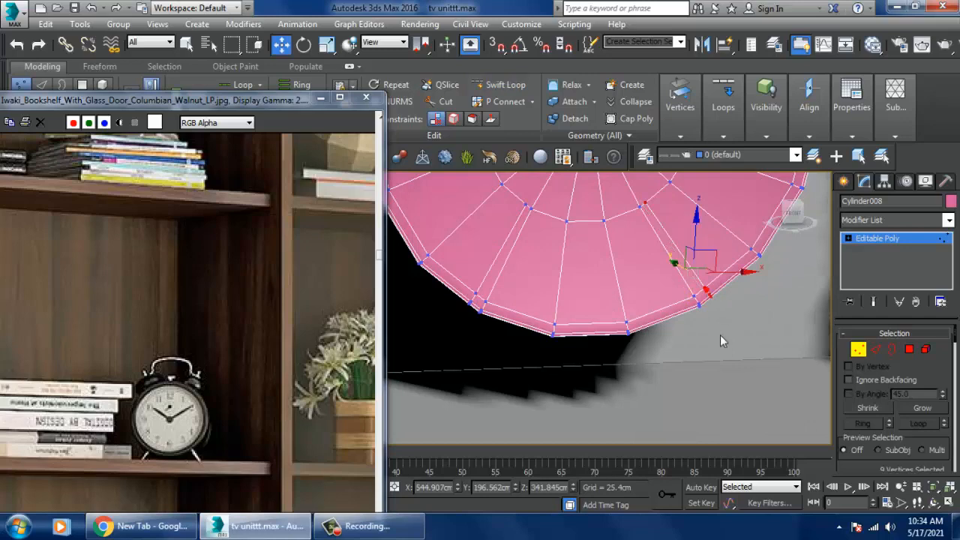
- Select the two narrow radial polygons on the lower back of the clock and extrude them 6.088 cm
alt+middle_drag(720, 336, 687, 309)
click(911, 351)
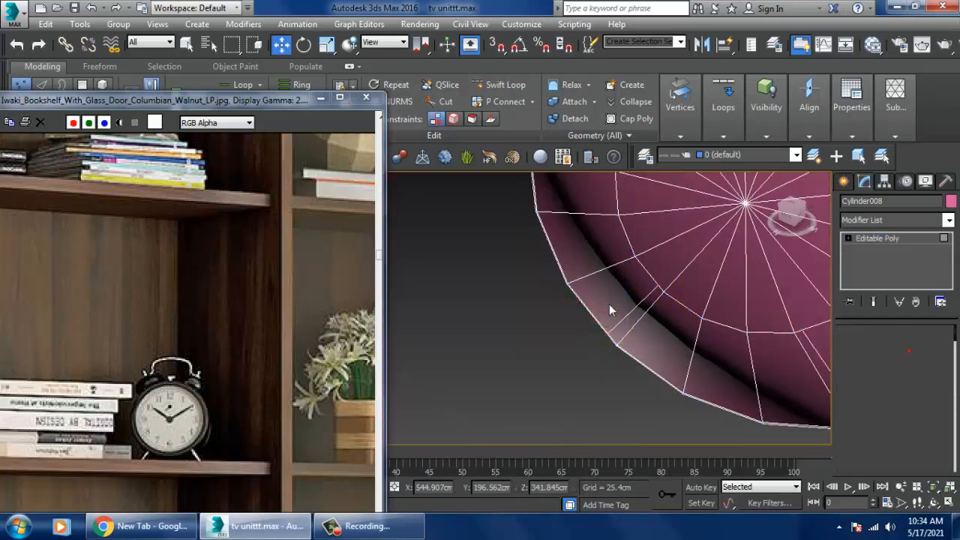
click(632, 319)
middle_drag(729, 347, 833, 388)
ctrl+click(666, 362)
scroll(666, 362, down, 5)
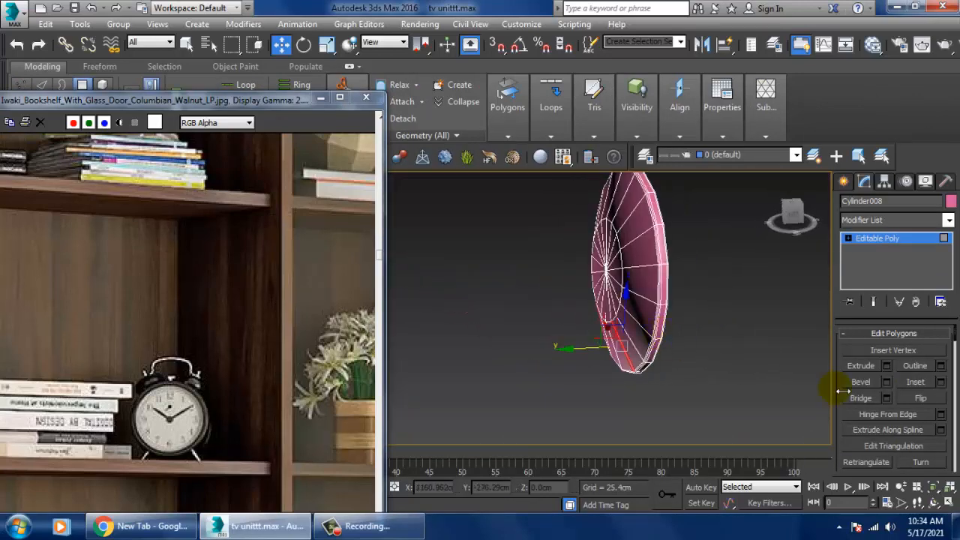
click(886, 366)
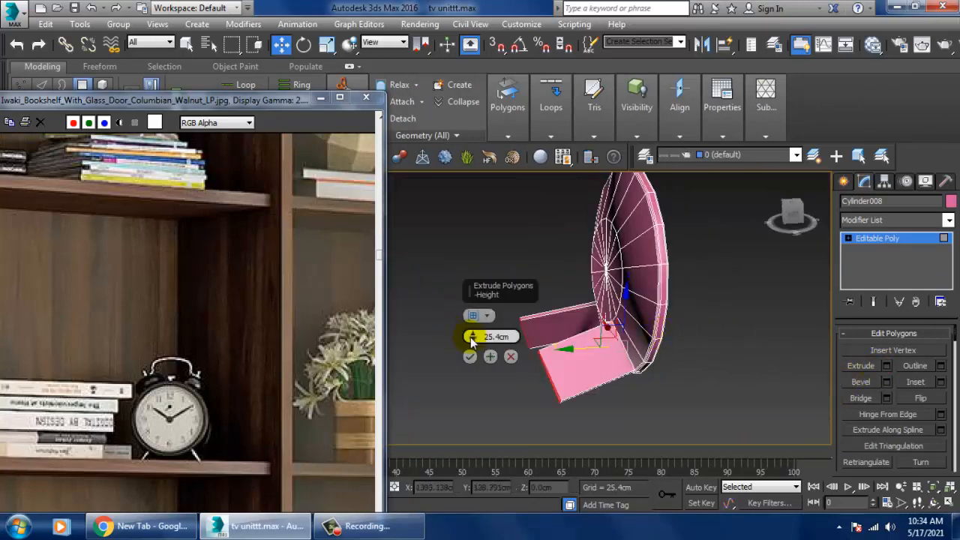
drag(471, 339, 490, 376)
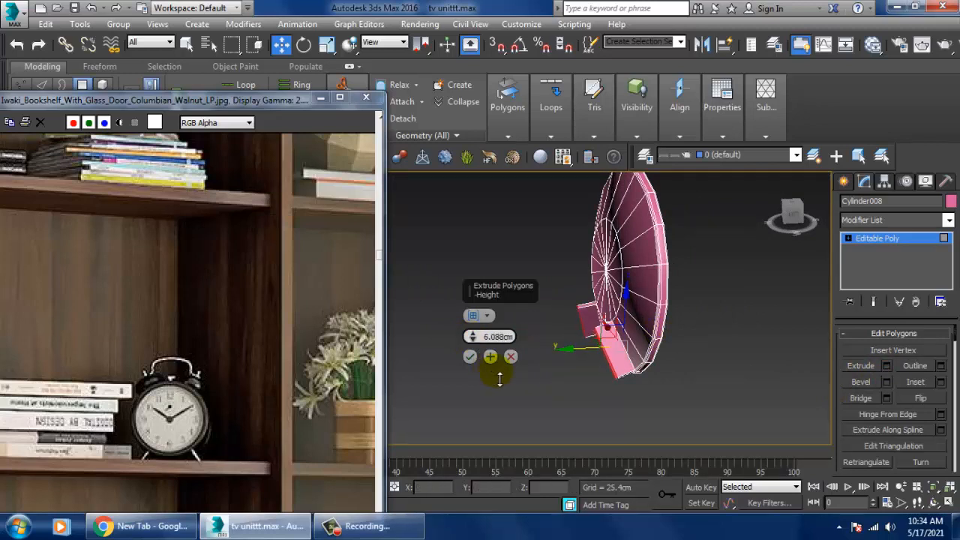
click(469, 358)
- Add a Swift Loop near the outer end of each of the two extruded blocks on the clock's back
alt+middle_drag(593, 353, 607, 307)
scroll(609, 312, up, 3)
click(614, 318)
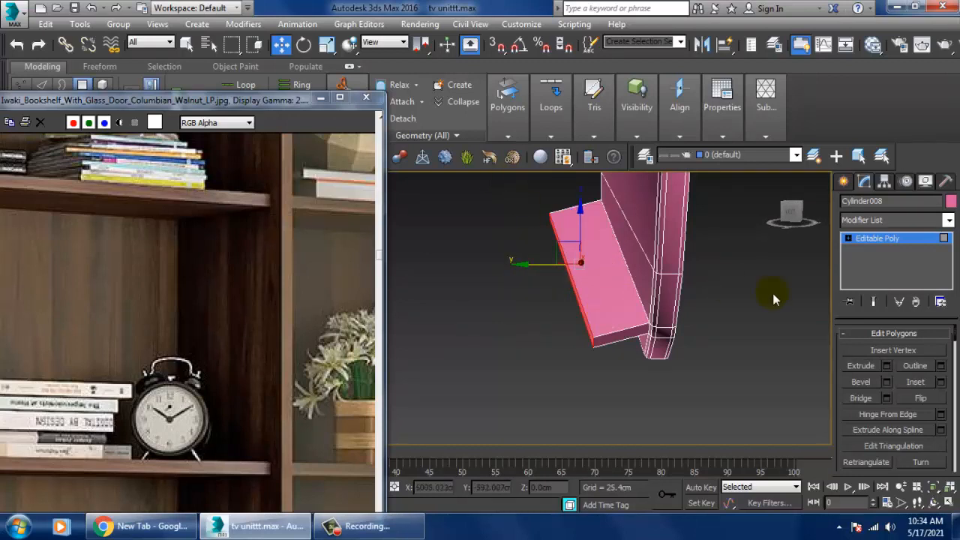
click(899, 240)
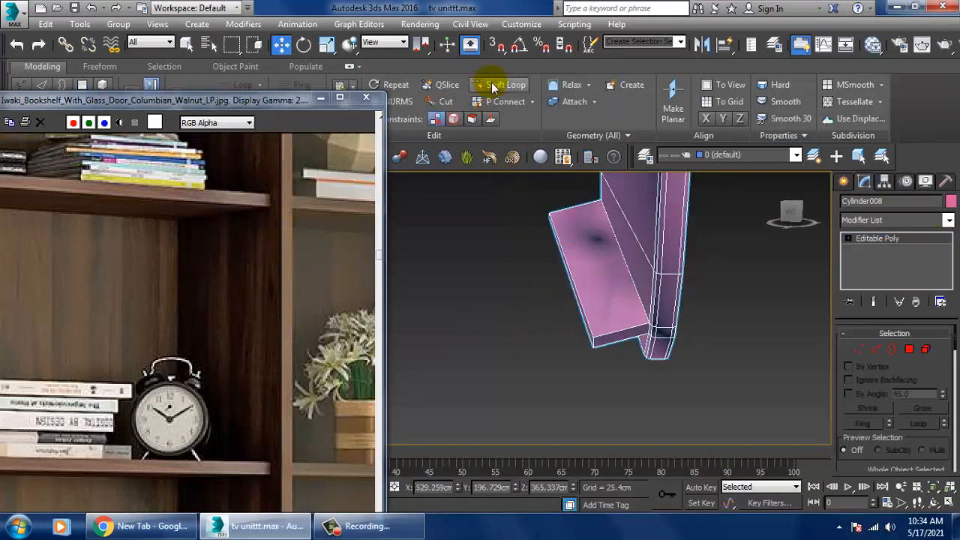
click(600, 332)
alt+middle_drag(614, 343, 566, 336)
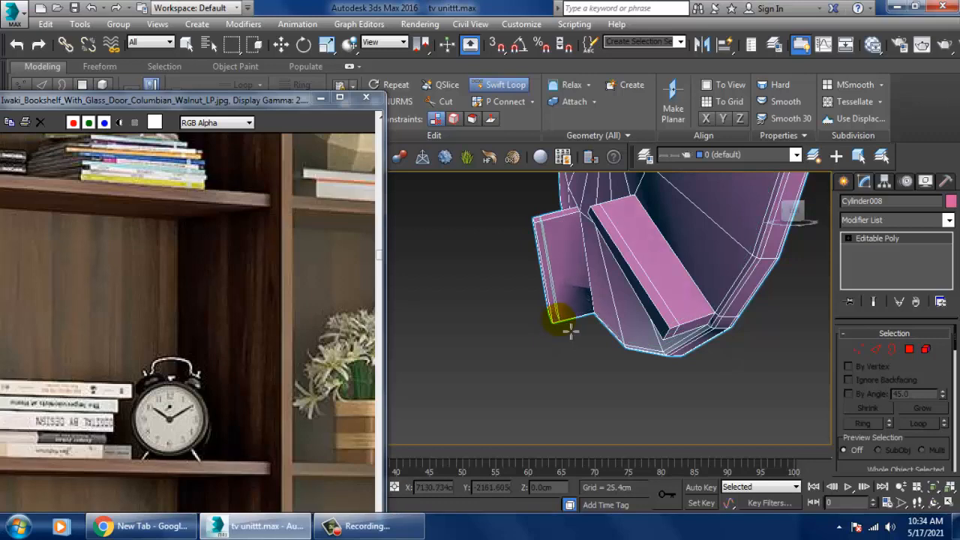
alt+middle_drag(650, 328, 675, 320)
key(w)
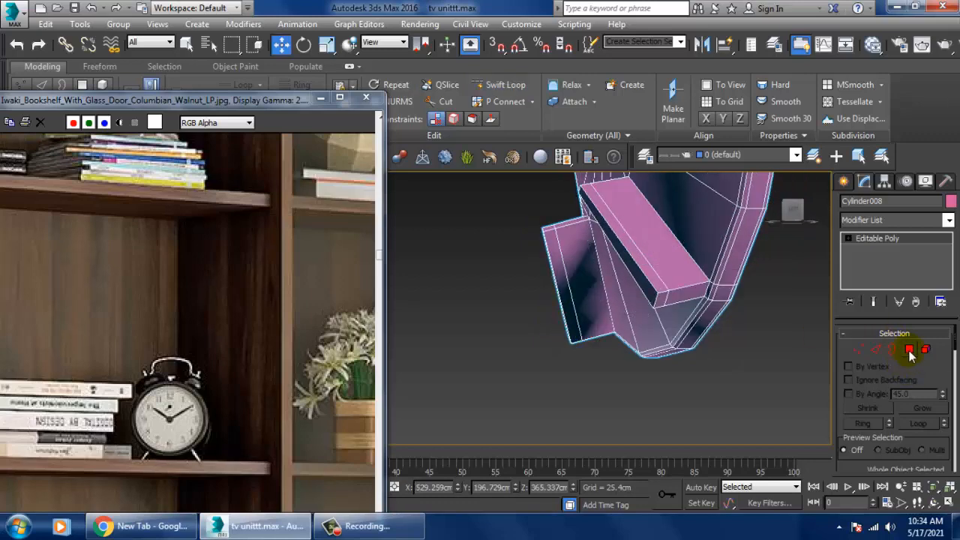
- Extrude the small end faces under both back blocks by 18.963 cm to form splayed legs, and end the clock's isolation
click(910, 350)
alt+middle_drag(547, 360, 564, 315)
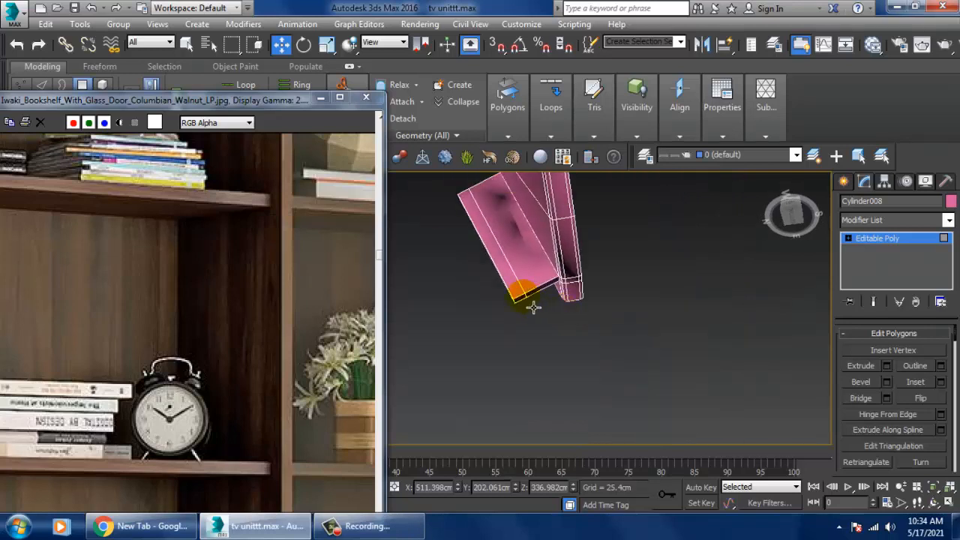
alt+middle_drag(647, 279, 594, 342)
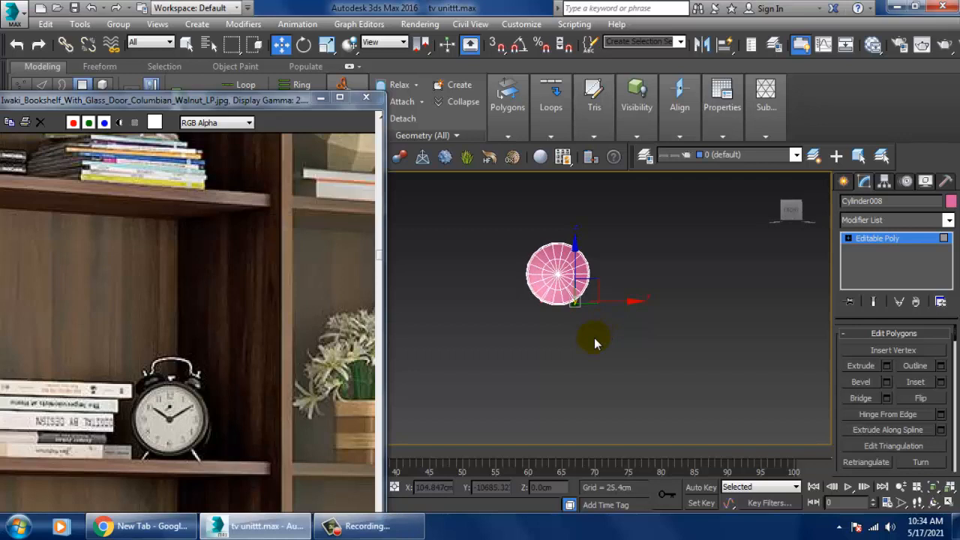
click(887, 366)
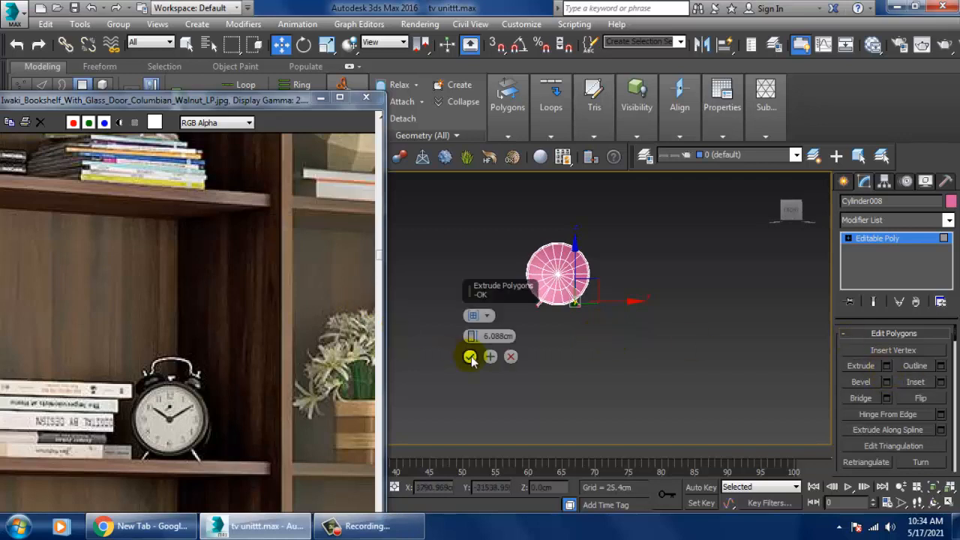
drag(471, 318, 471, 337)
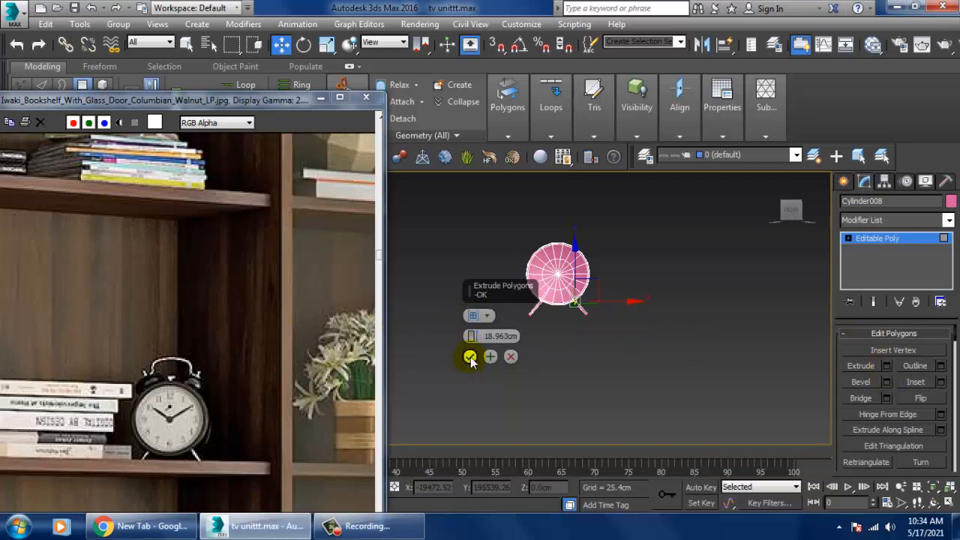
click(470, 357)
right_click(745, 304)
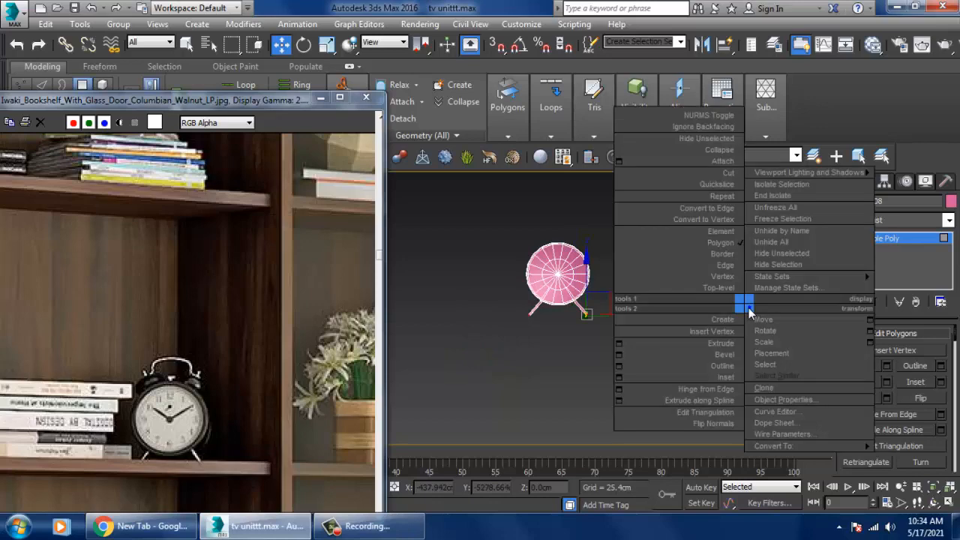
click(792, 195)
scroll(668, 293, down, 3)
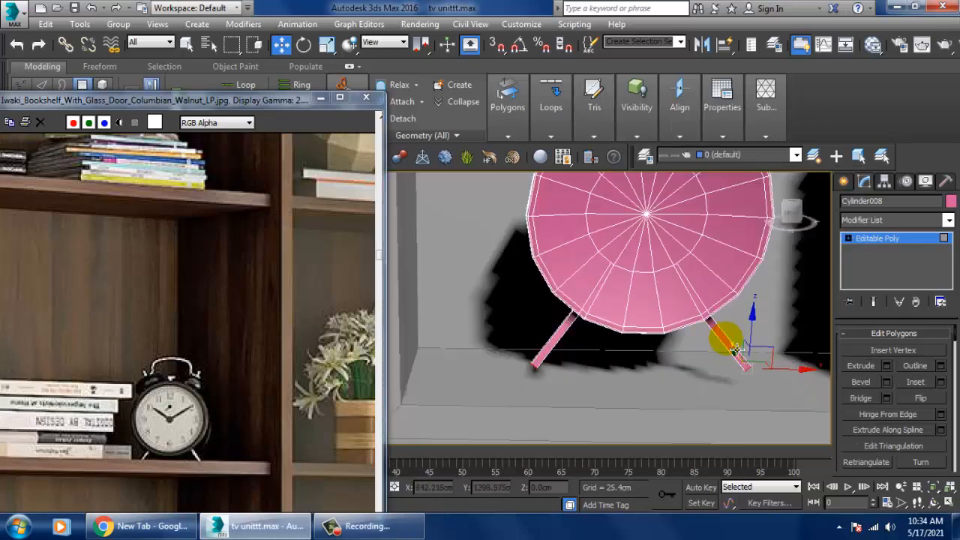
- Lower the selected end faces of the clock's splayed legs by 6.552 cm to lengthen the legs
drag(755, 329, 765, 351)
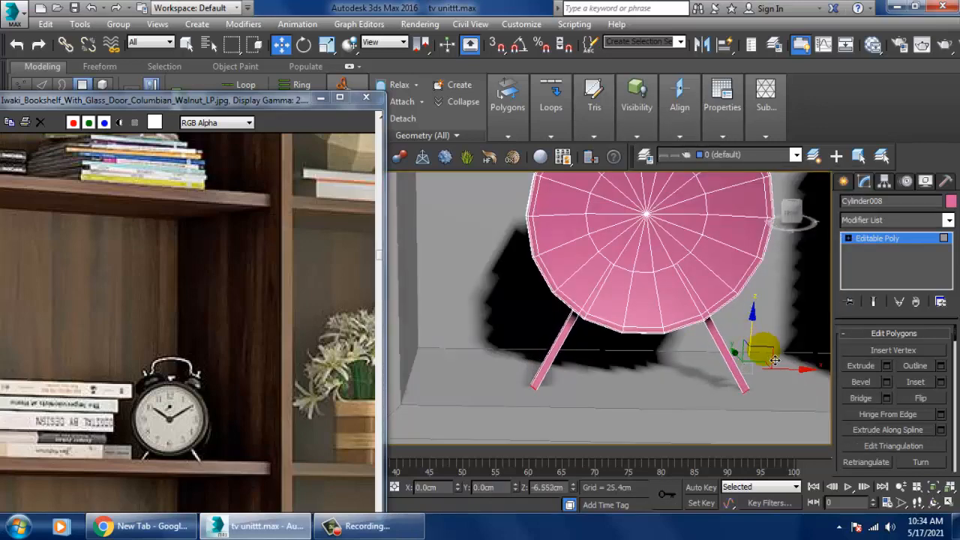
alt+middle_drag(775, 360, 730, 346)
scroll(710, 376, up, 4)
scroll(682, 365, up, 3)
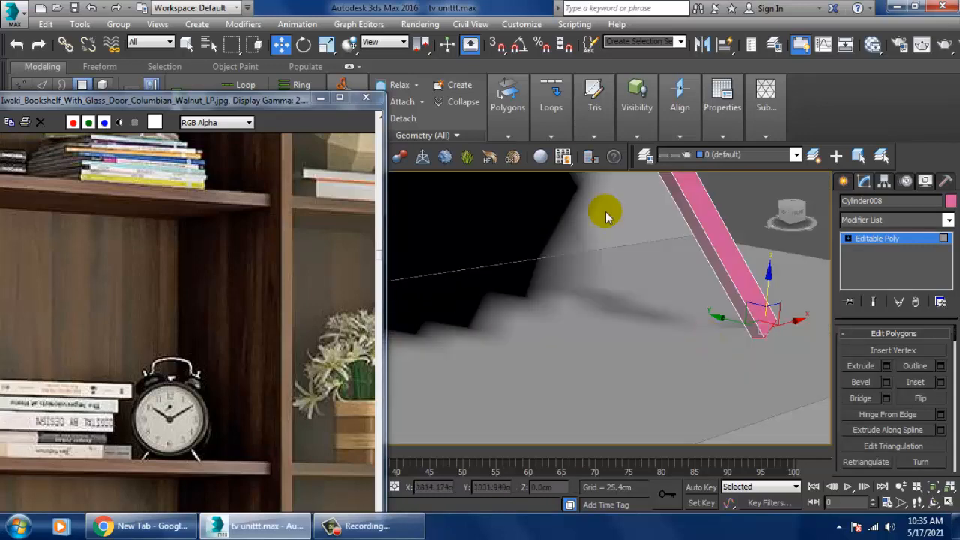
click(891, 239)
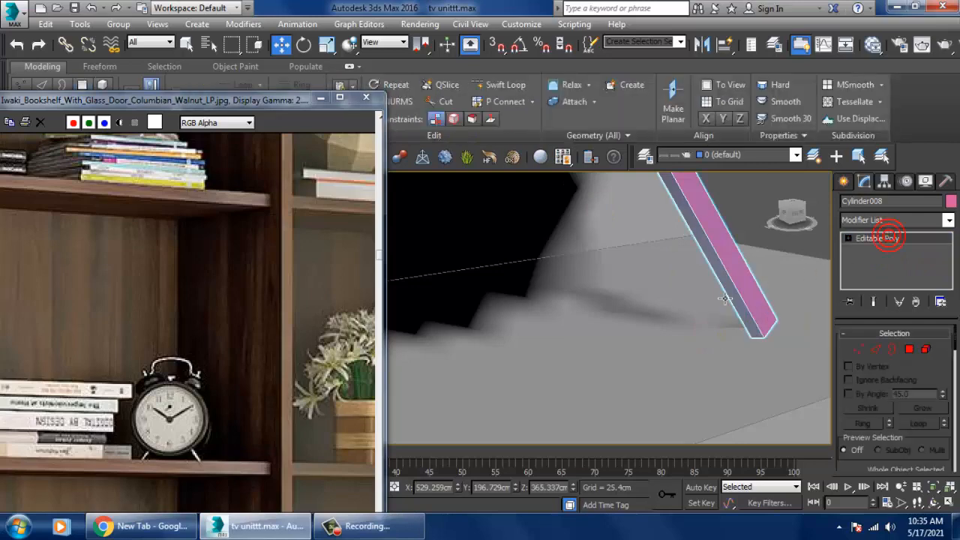
scroll(721, 294, down, 4)
alt+middle_drag(722, 297, 604, 311)
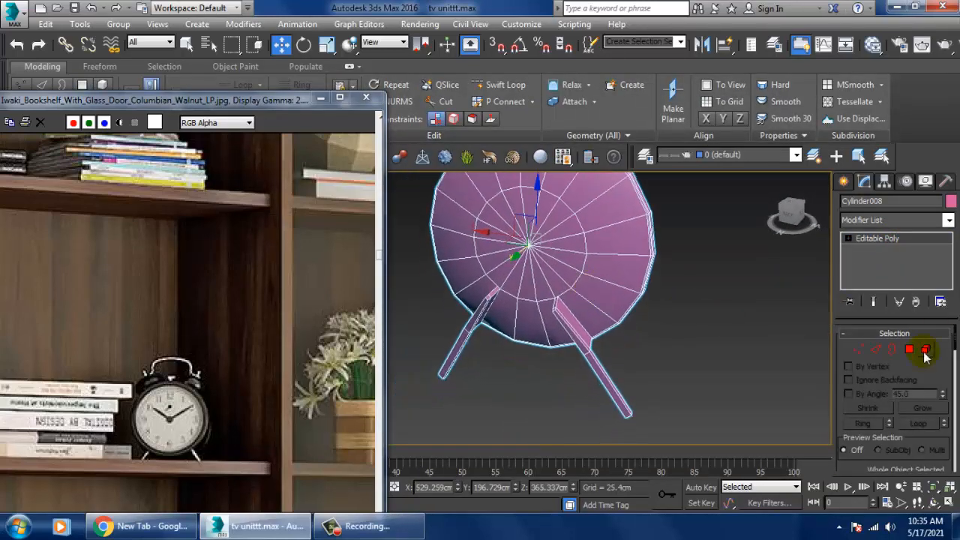
- Add a Swift Loop ring near the rim of the clock's back, across the segment between the legs
click(910, 349)
click(523, 324)
alt+middle_drag(607, 349, 609, 338)
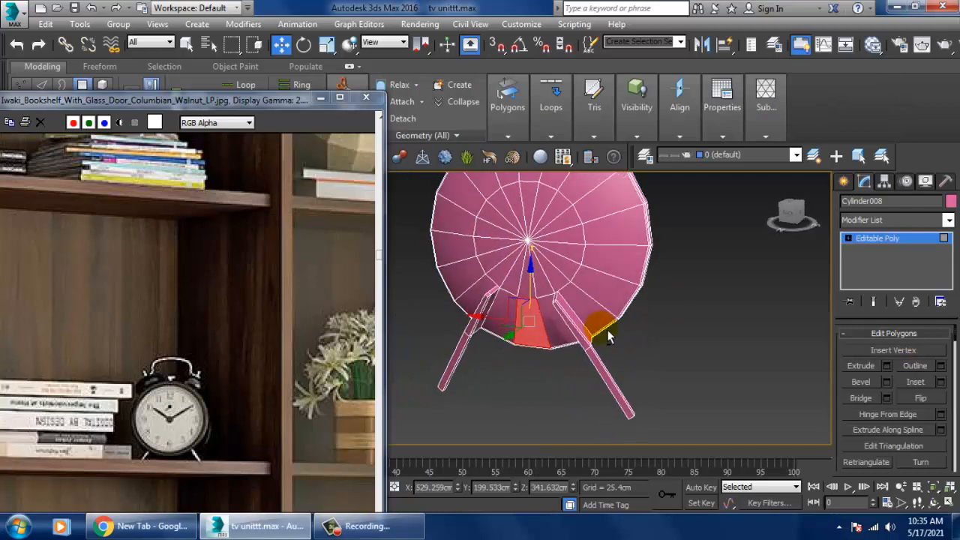
click(877, 239)
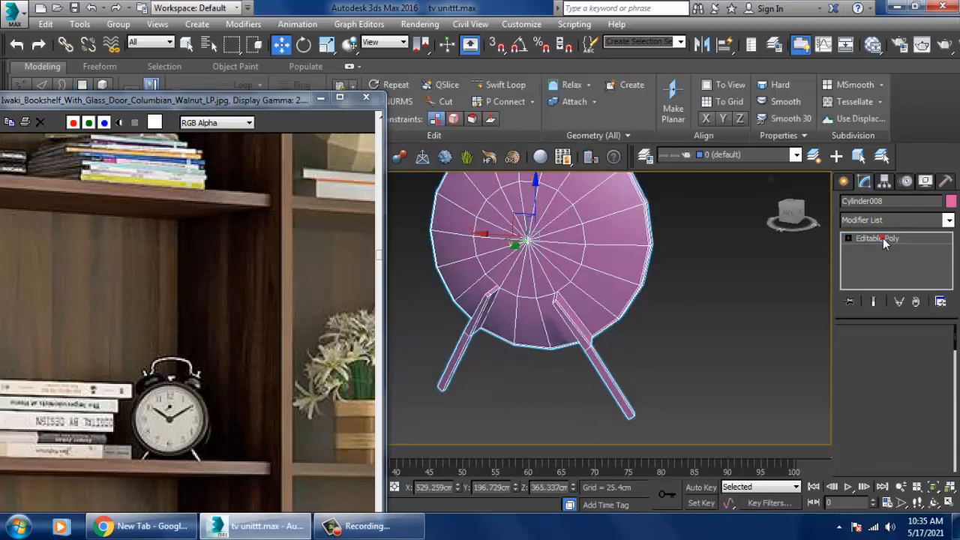
click(502, 87)
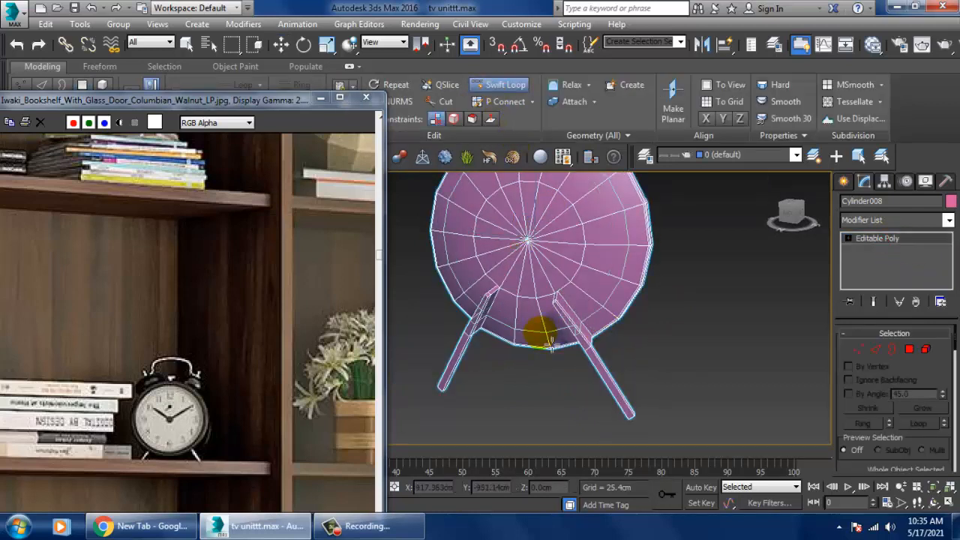
click(910, 350)
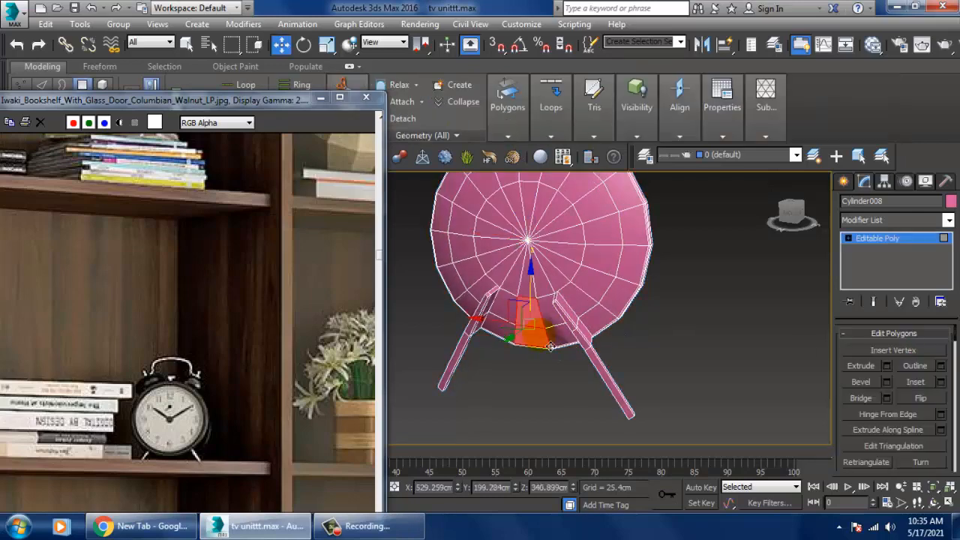
- Extrude the small lower polygon between the legs backwards, move its end face down, and end the clock's isolation
click(536, 339)
alt+middle_drag(617, 350, 675, 327)
click(887, 366)
click(470, 356)
middle_drag(675, 328, 676, 265)
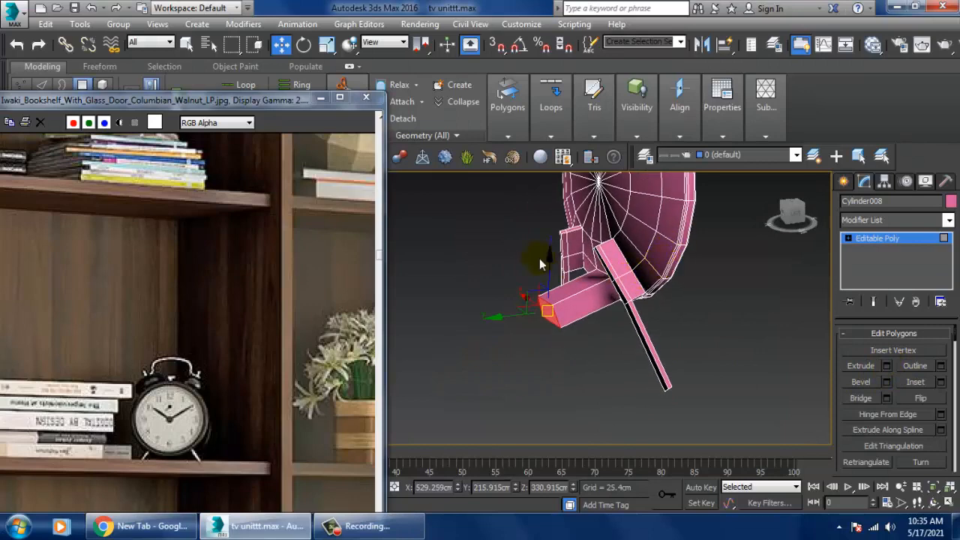
drag(552, 270, 552, 309)
alt+middle_drag(662, 319, 504, 304)
right_click(730, 340)
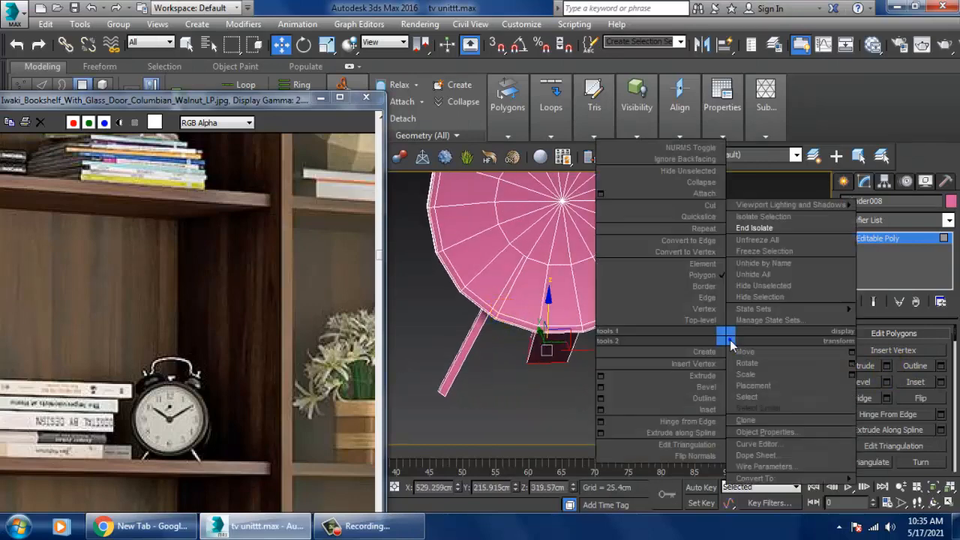
click(757, 223)
- Rotate the rear support's end face about 55 degrees around X and lower it to Z 315.622 cm
alt+middle_drag(539, 350, 524, 317)
alt+middle_drag(624, 355, 646, 333)
key(e)
drag(640, 329, 564, 298)
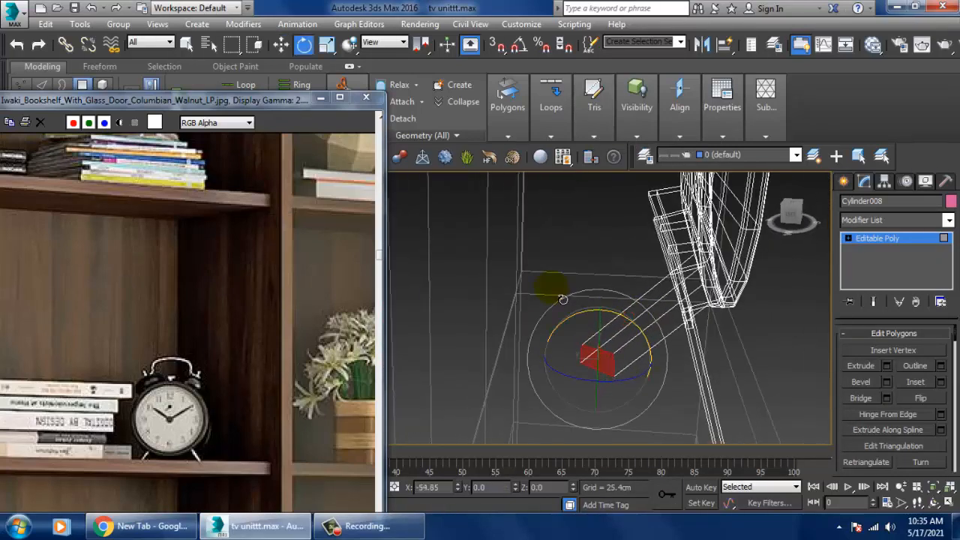
key(w)
alt+middle_drag(677, 350, 628, 270)
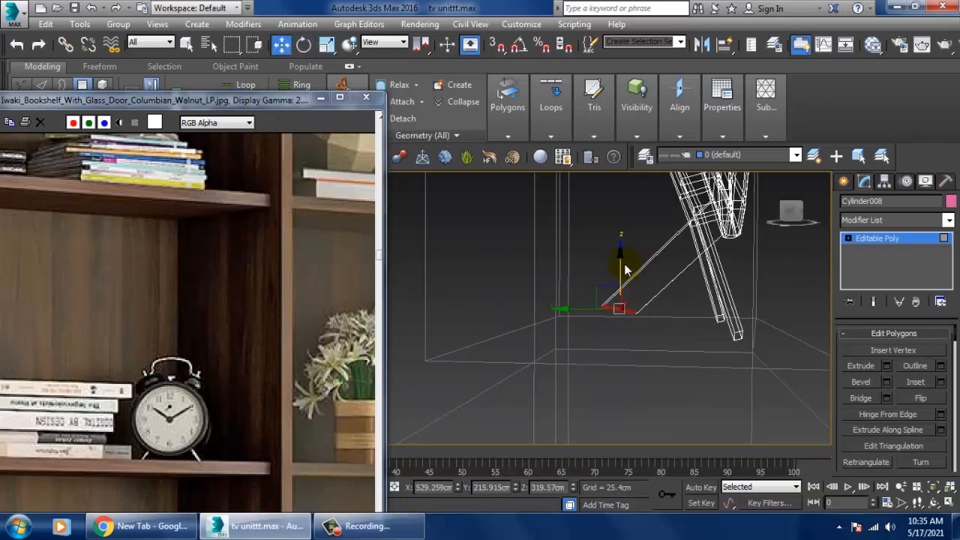
drag(630, 272, 786, 275)
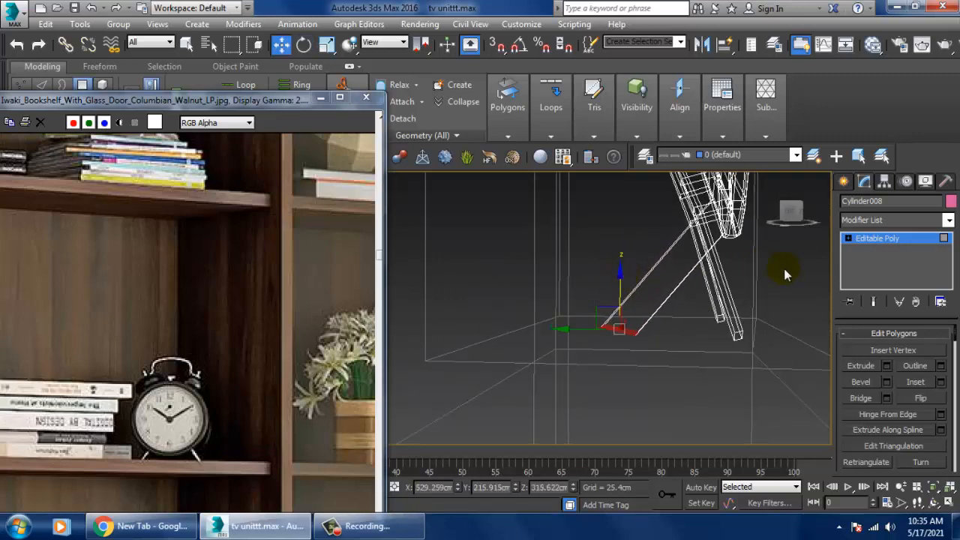
click(874, 241)
middle_drag(724, 242, 725, 305)
scroll(722, 283, down, 5)
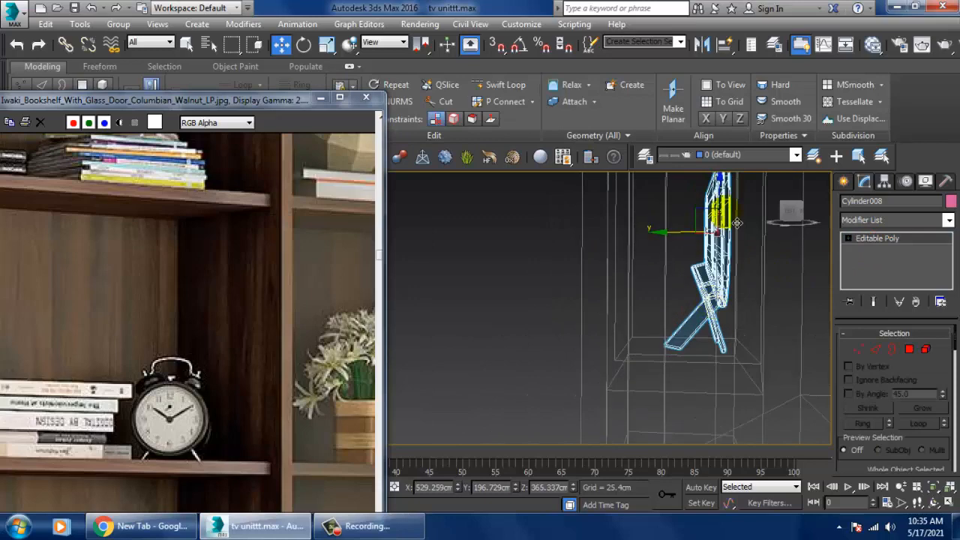
mouse_move(725, 248)
alt+middle_down()
mouse_move(725, 285)
mouse_move(682, 290)
mouse_move(693, 306)
mouse_move(679, 270)
mouse_move(707, 236)
mouse_move(697, 210)
mouse_move(709, 218)
mouse_move(714, 331)
mouse_move(742, 307)
alt+middle_up()
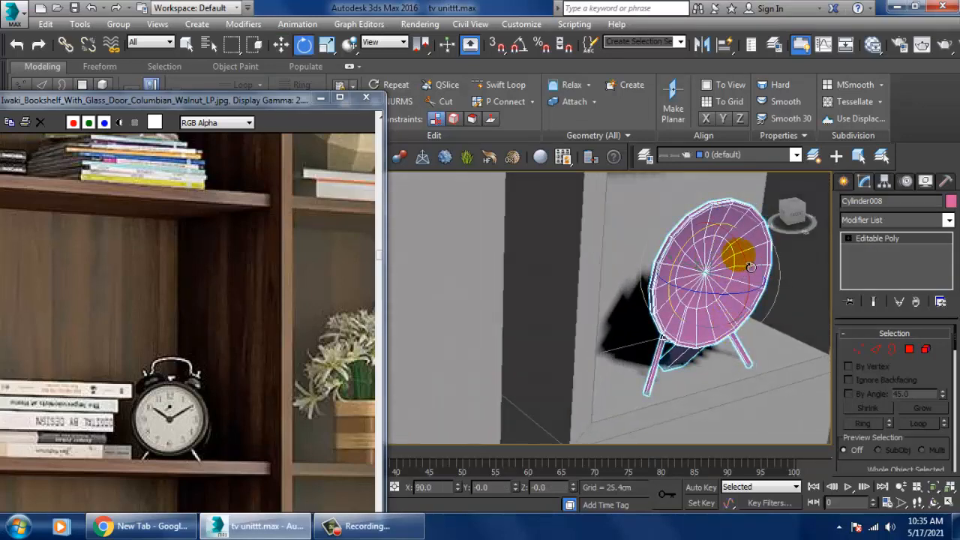
- Position the clock in its niche at about X 541.922, Y 206.527, Z 362.477 cm, undoing the extra nudge
alt+middle_drag(754, 269, 716, 247)
key(w)
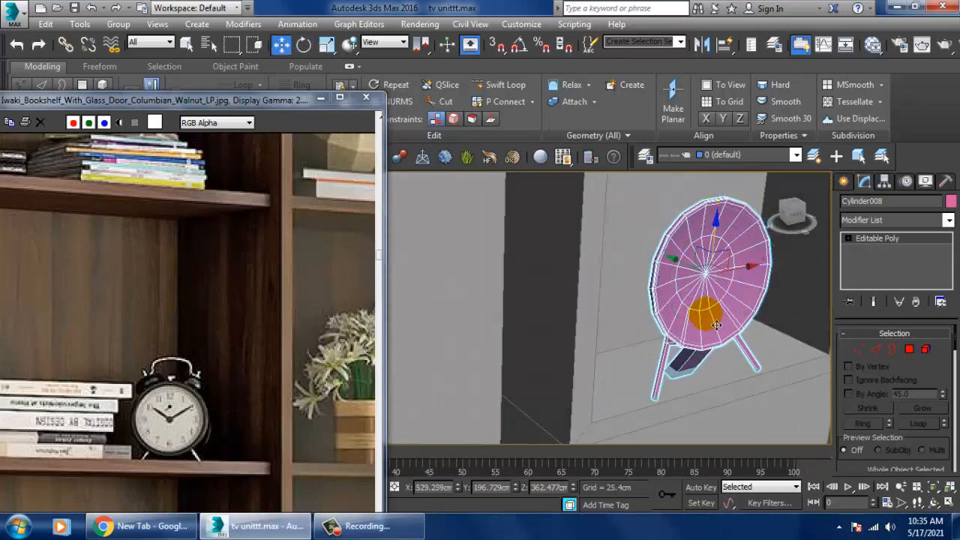
drag(686, 272, 669, 266)
alt+middle_drag(682, 267, 703, 279)
scroll(697, 280, down, 8)
key(z)
scroll(697, 290, down, 4)
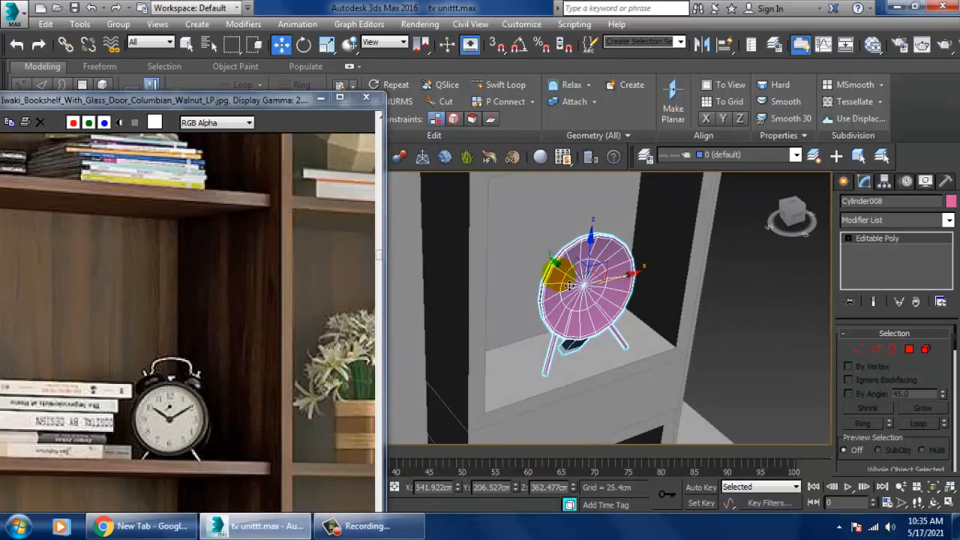
drag(576, 279, 568, 280)
key(ctrl+z)
- Select every object in the scene, apply one light grey object colour, and clear the selection
scroll(779, 286, down, 6)
alt+middle_drag(779, 286, 739, 319)
scroll(760, 290, down, 2)
drag(478, 208, 879, 453)
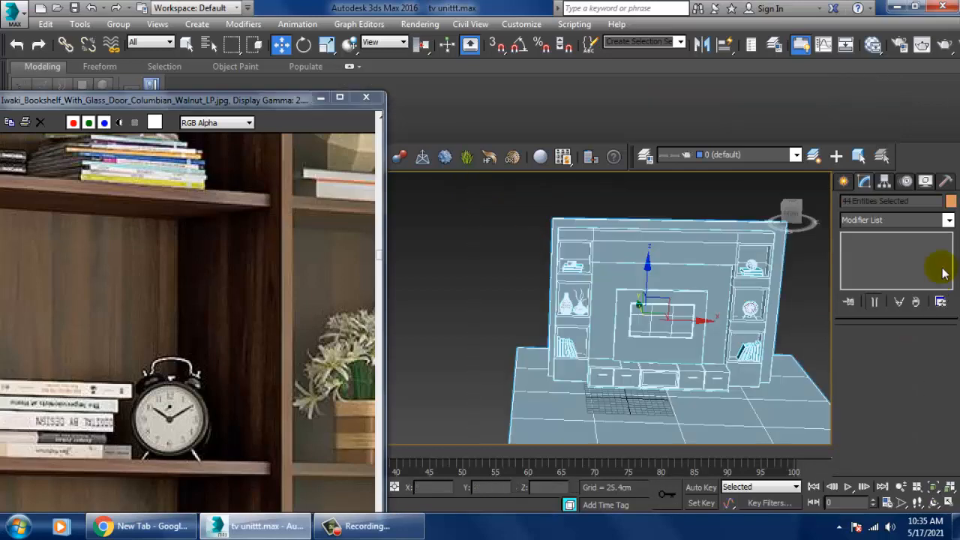
click(950, 202)
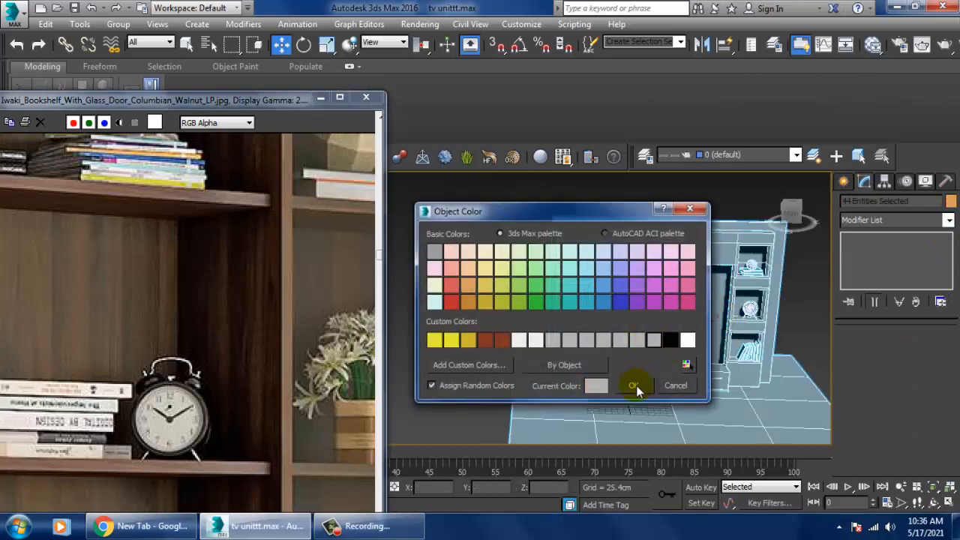
click(636, 386)
click(478, 372)
scroll(591, 344, down, 2)
alt+middle_drag(592, 344, 651, 379)
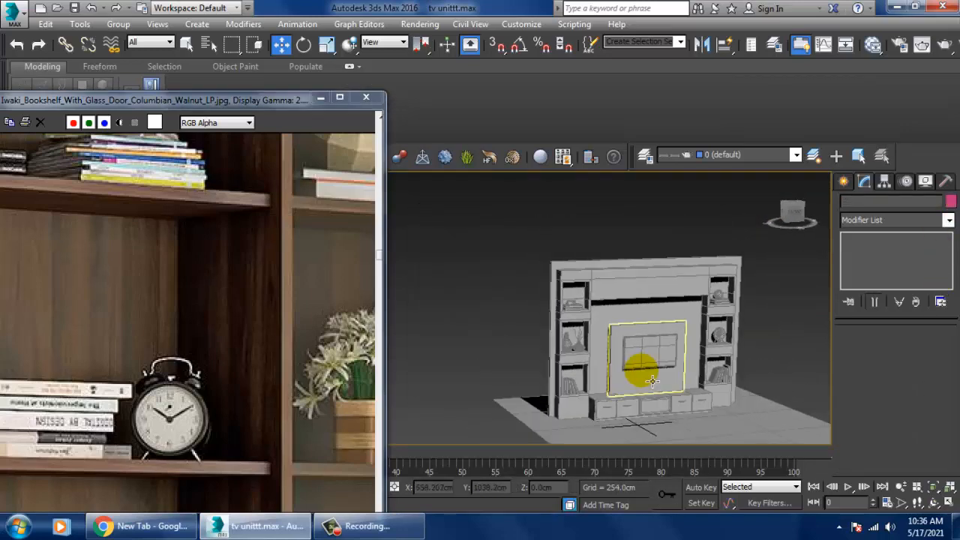
- Check the upper shelves and the whole bookshelf in the reference image, minimize it, and collapse the modeling ribbon
middle_drag(262, 414, 177, 272)
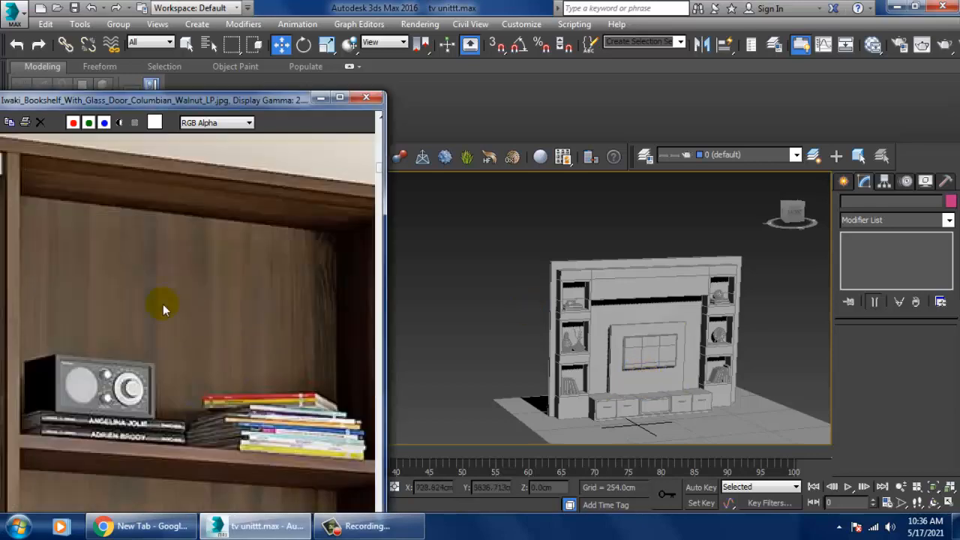
middle_drag(163, 304, 154, 210)
scroll(114, 323, down, 3)
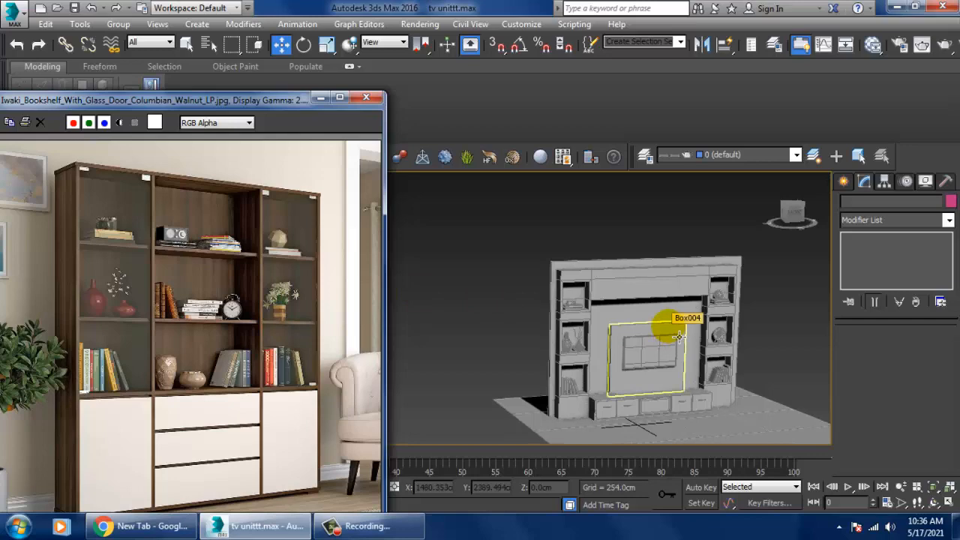
scroll(664, 275, up, 4)
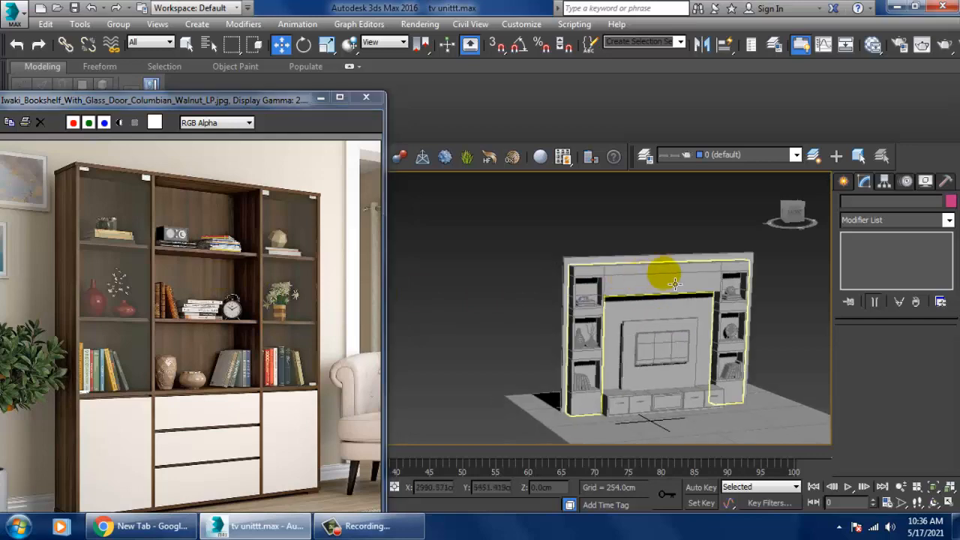
click(319, 100)
middle_drag(653, 343, 625, 326)
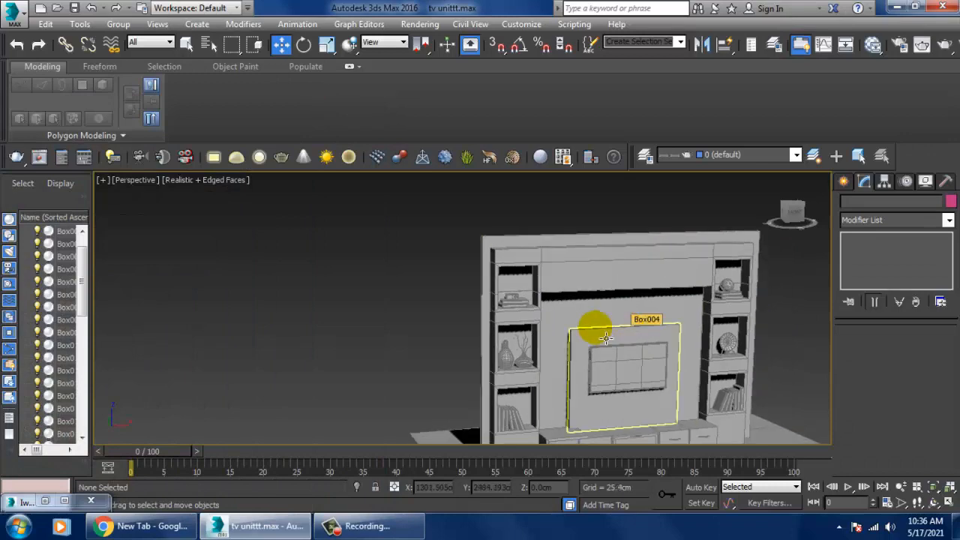
double_click(47, 66)
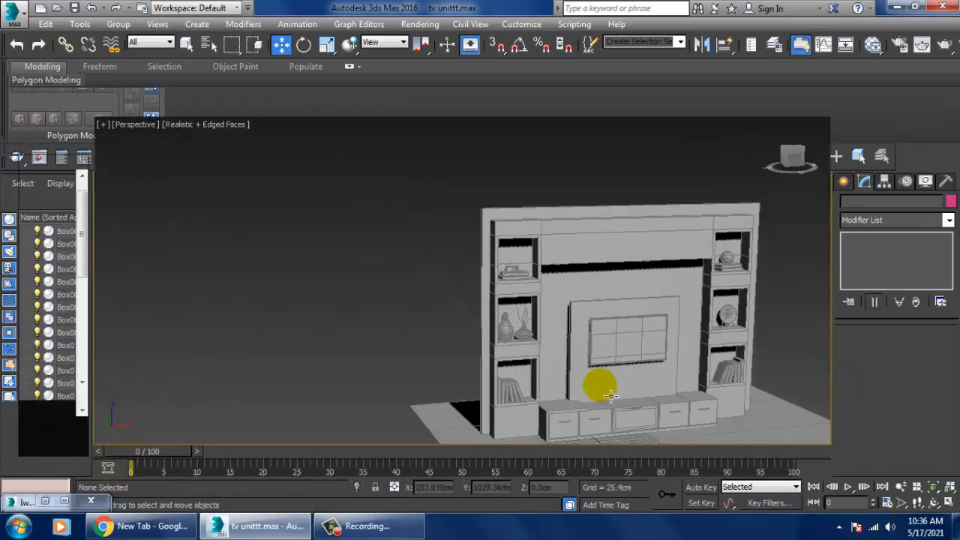
- Inspect the TV unit and its furnished niches up close and as a whole
middle_drag(721, 403, 592, 302)
scroll(650, 366, up, 3)
scroll(592, 303, up, 2)
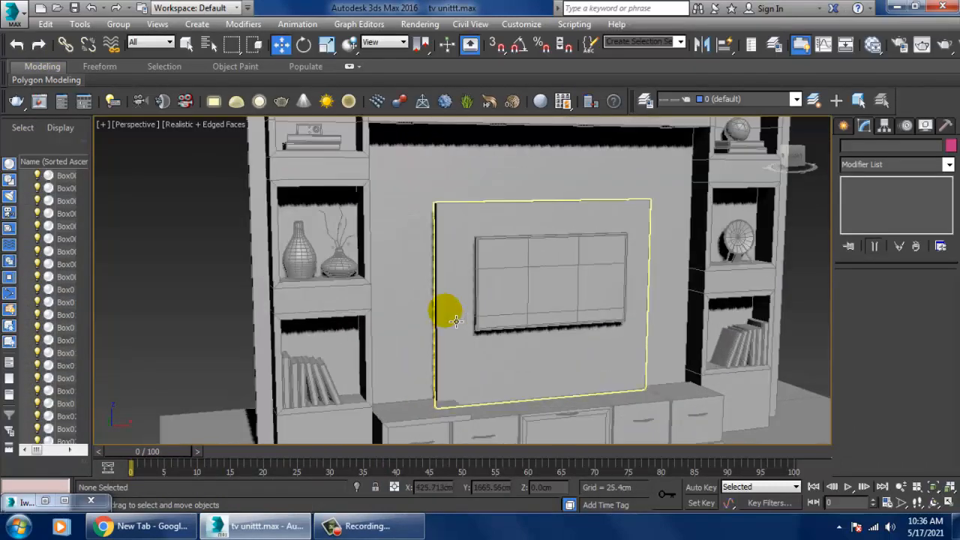
middle_drag(381, 210, 406, 241)
key(F4)
key(F4)
key(z)
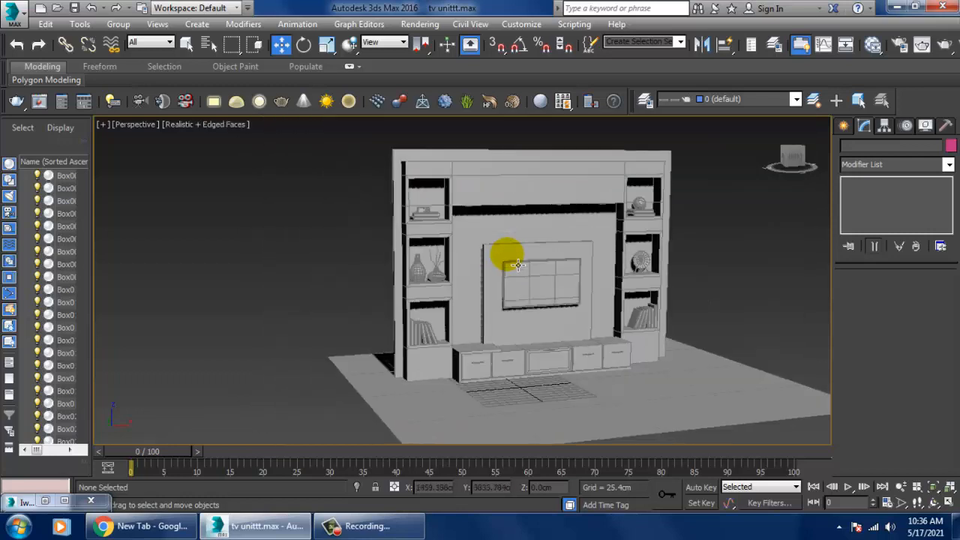
- Assign a new Standard material with a light grey diffuse colour and specular level 78 to all objects, and minimize the material editor
drag(887, 440, 839, 423)
key(comma)
key(comma)
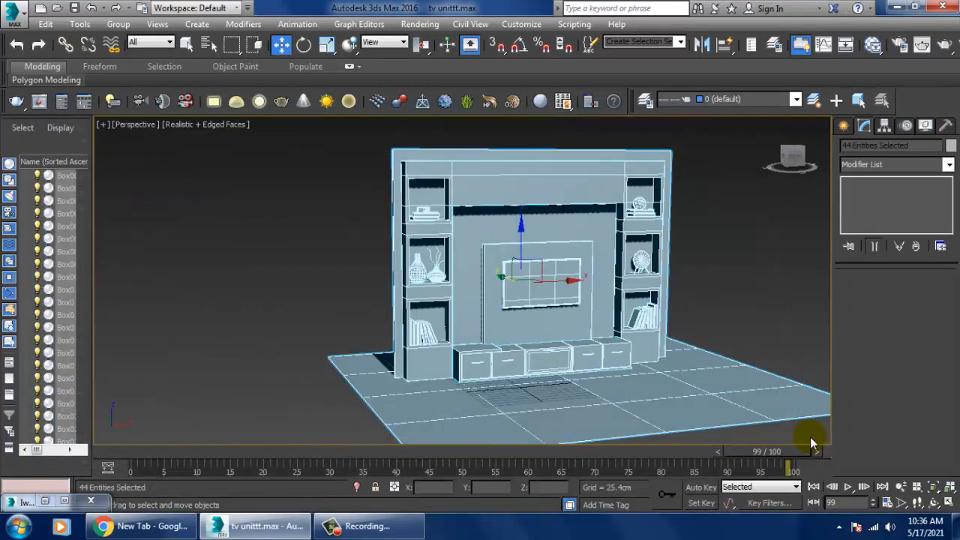
key(m)
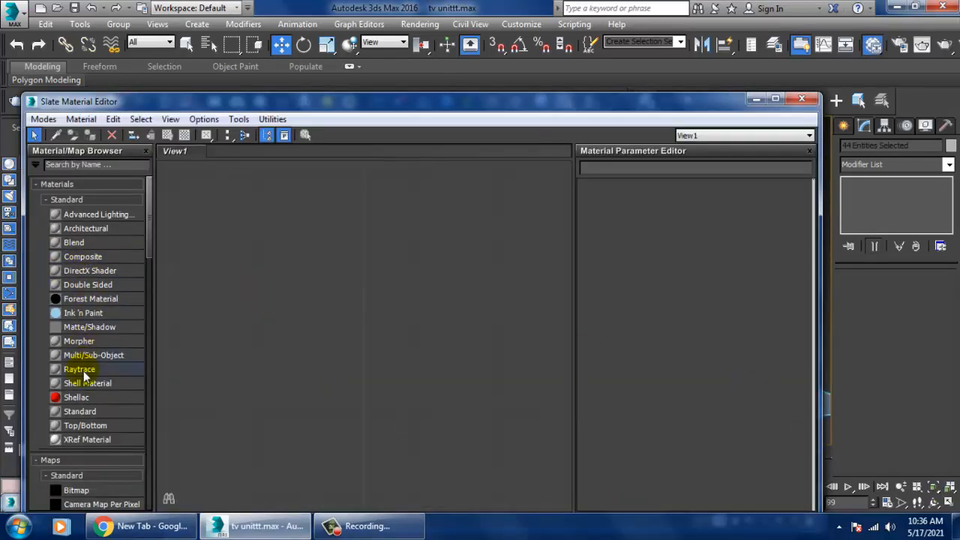
drag(88, 411, 352, 313)
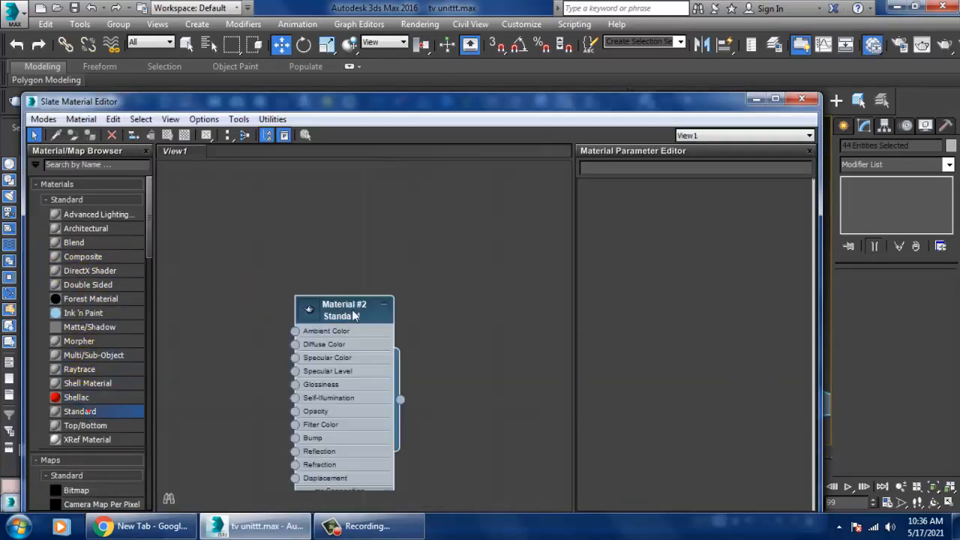
double_click(355, 315)
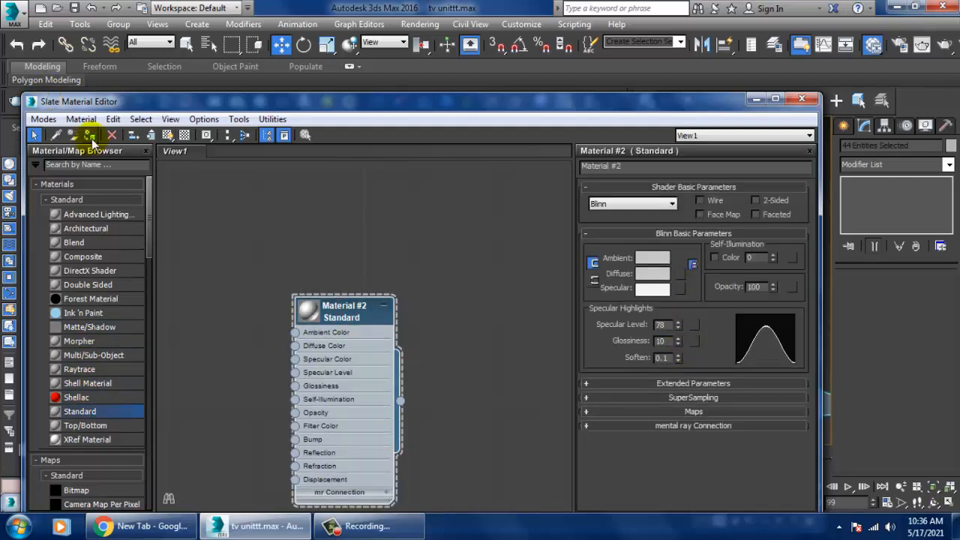
click(757, 100)
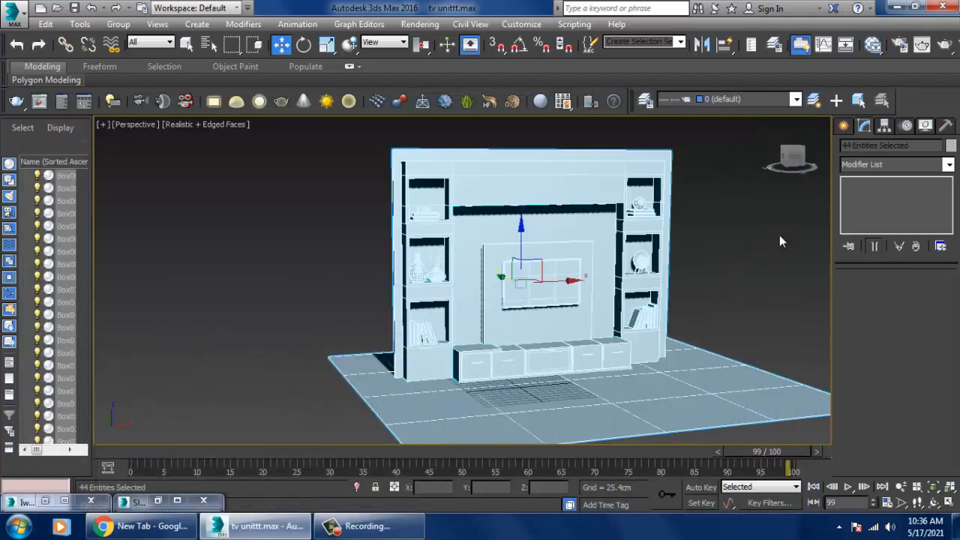
- Clear the selection and enable Expert Mode to present the whole TV unit in an enlarged perspective view
click(780, 234)
key(F4)
key(F4)
scroll(599, 324, up, 4)
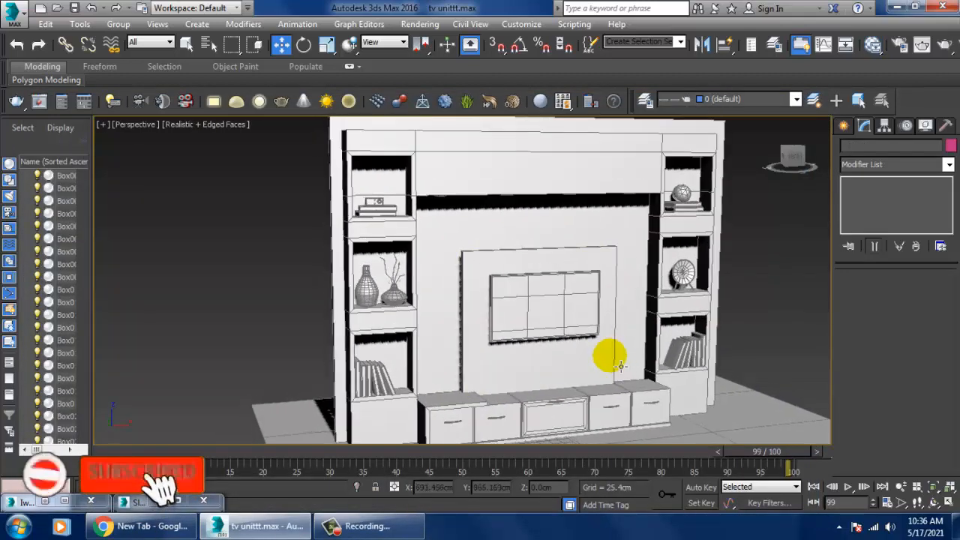
key(ctrl+x)
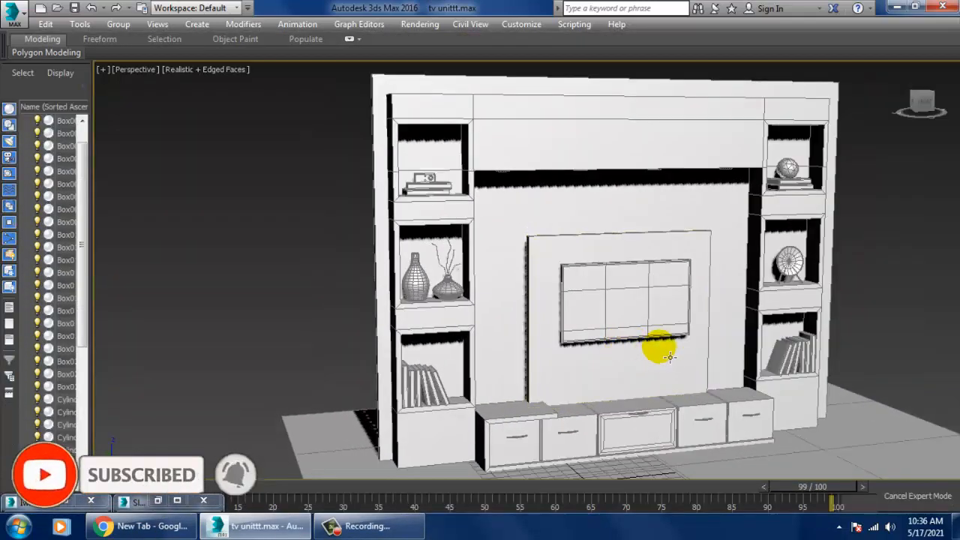
scroll(685, 338, up, 3)
middle_drag(699, 348, 731, 324)
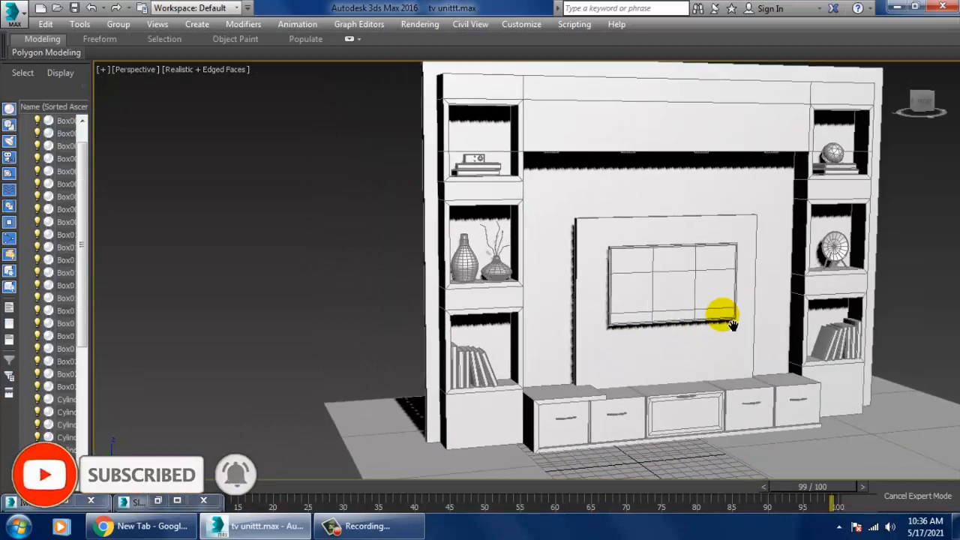
- Reduce the specular level of the Standard material on the whole model to 44 and minimize the material editor
key(m)
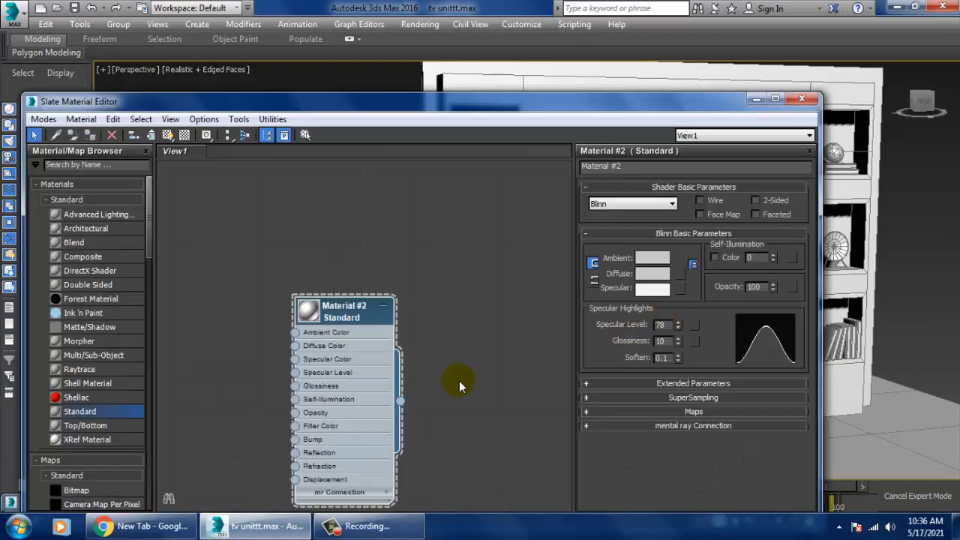
drag(680, 328, 697, 360)
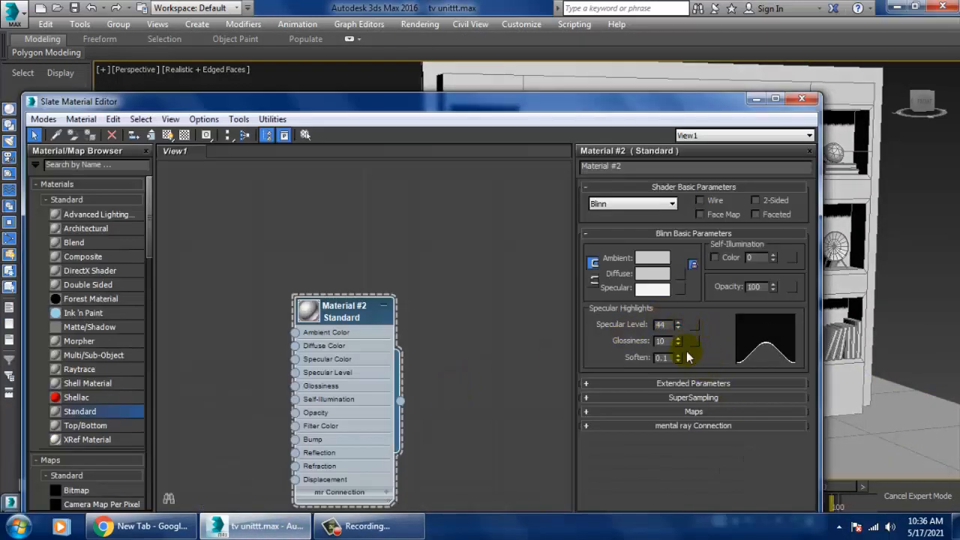
click(751, 101)
middle_drag(308, 339, 321, 342)
middle_drag(606, 213, 625, 228)
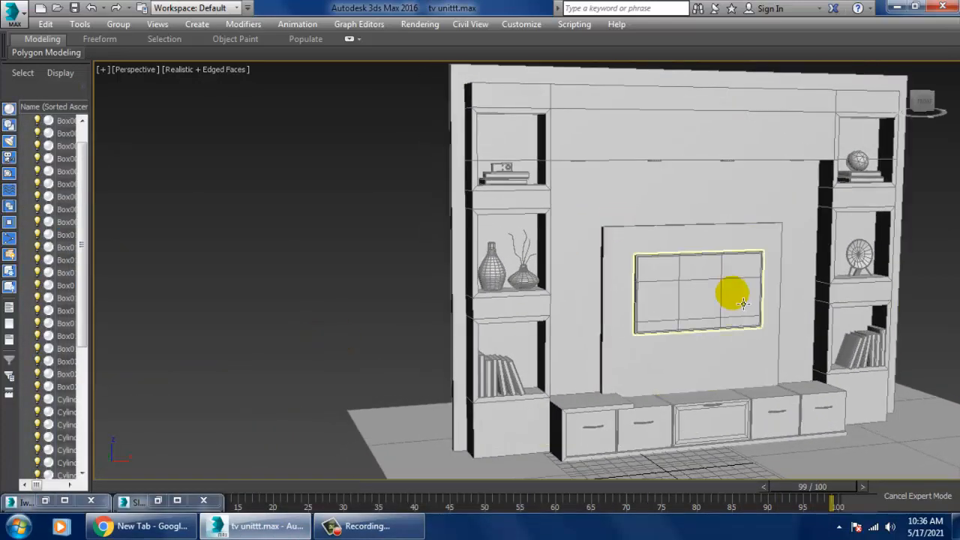
- Inspect the TV back panel, the small object on the stacked books in the upper niche, and the whole unit
click(742, 252)
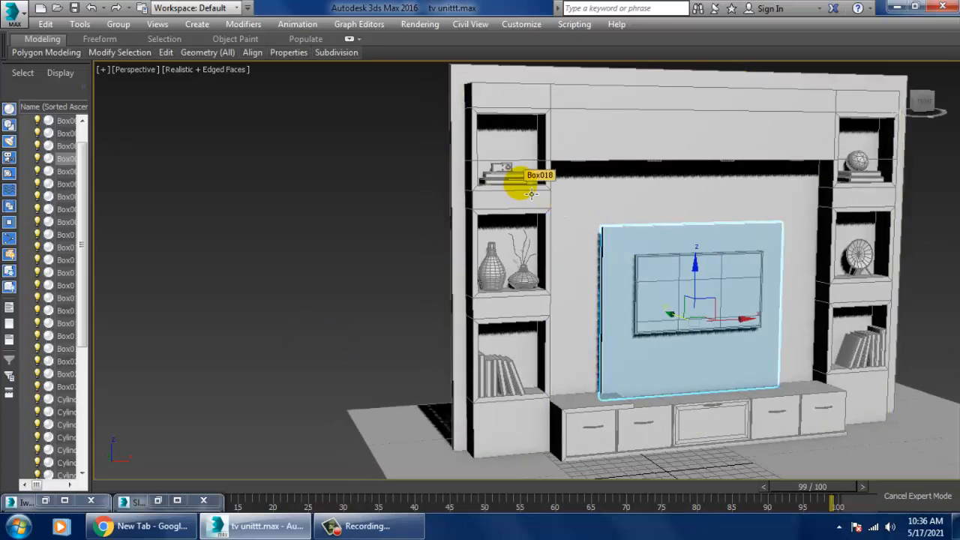
scroll(525, 247, up, 5)
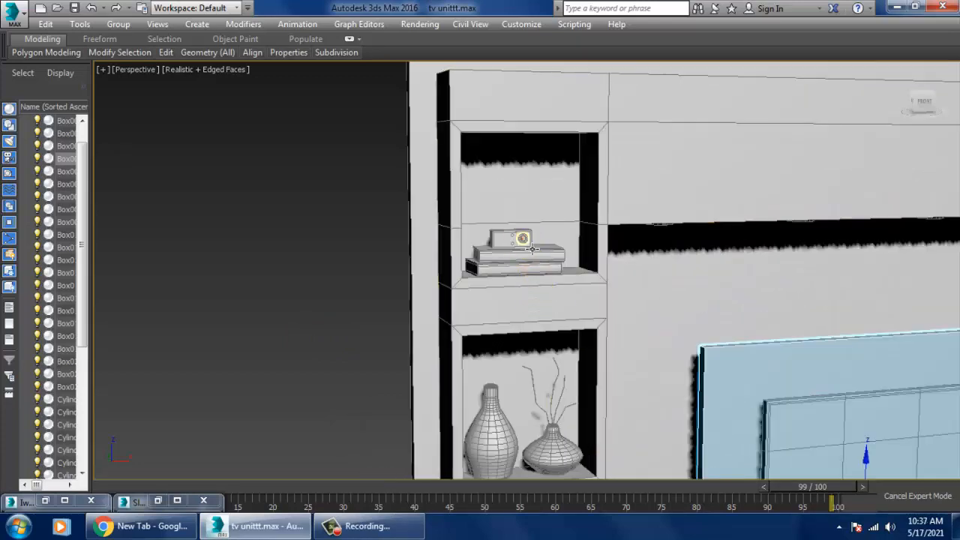
click(532, 248)
scroll(533, 248, down, 8)
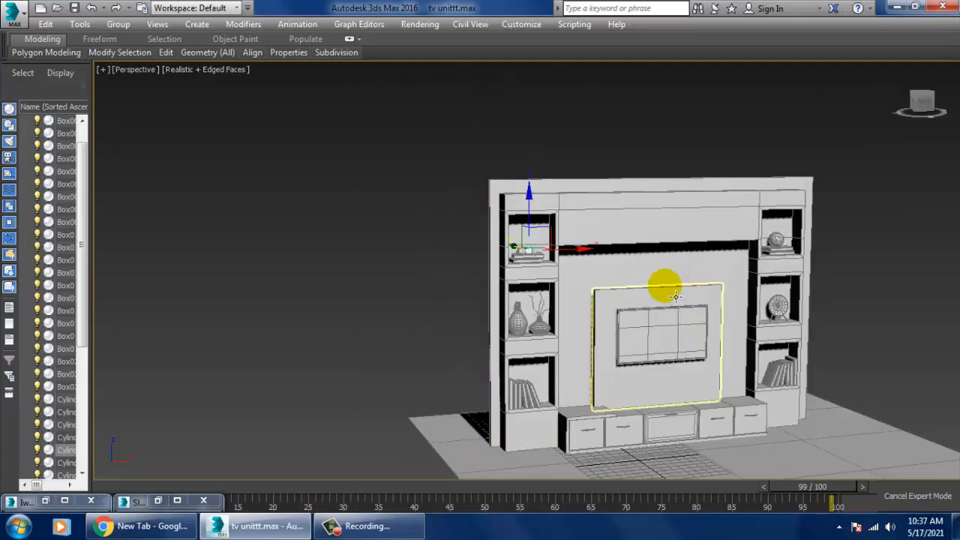
scroll(676, 297, up, 3)
middle_drag(681, 298, 733, 278)
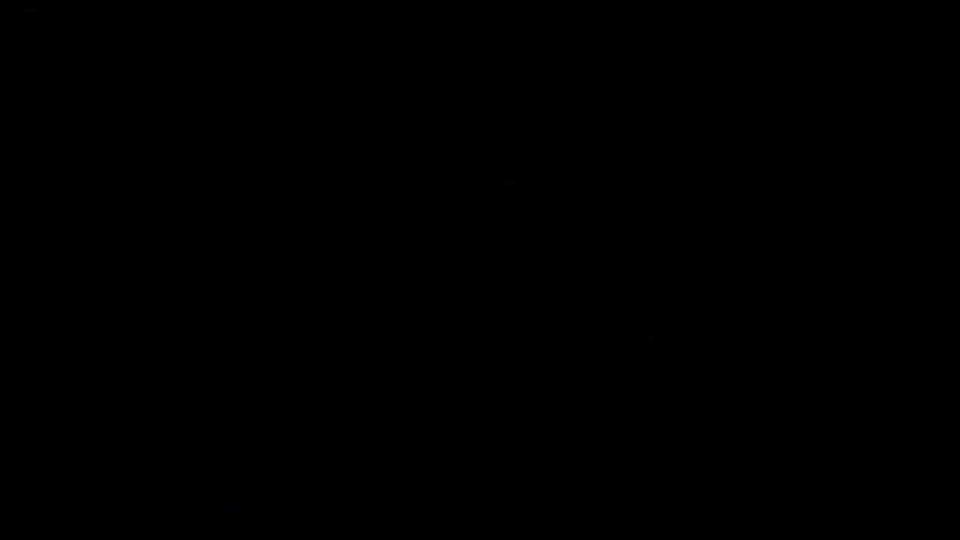